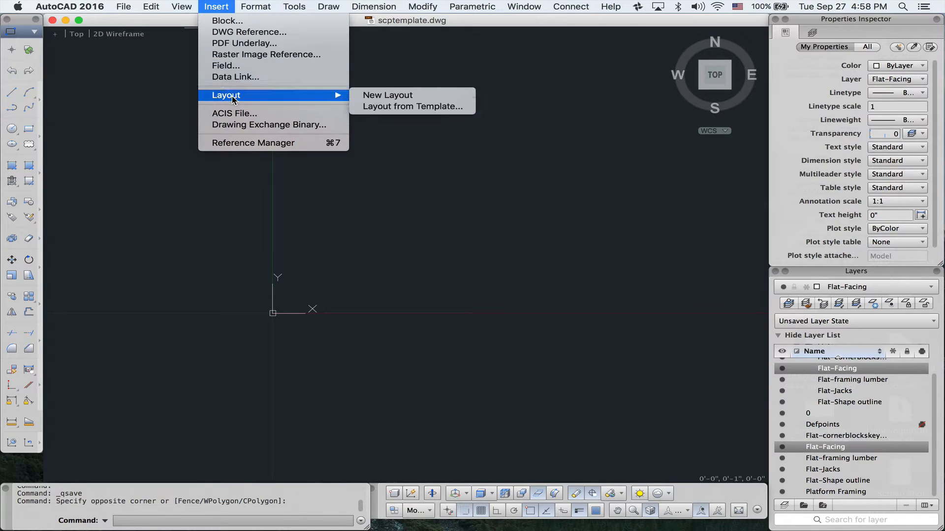
Attach page 1 of RoughMeasurementsGroundPlan.pdf as a PDF underlay
left_click(242, 44)
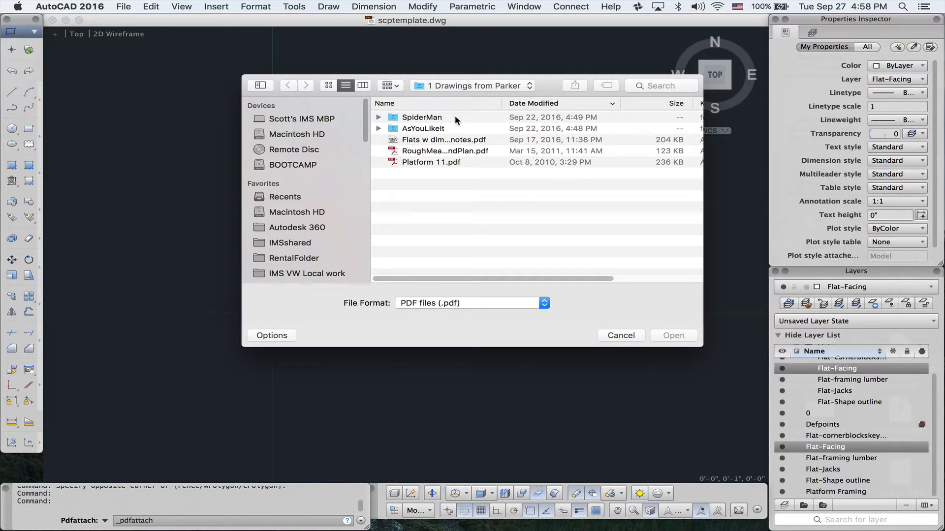
left_click(428, 153)
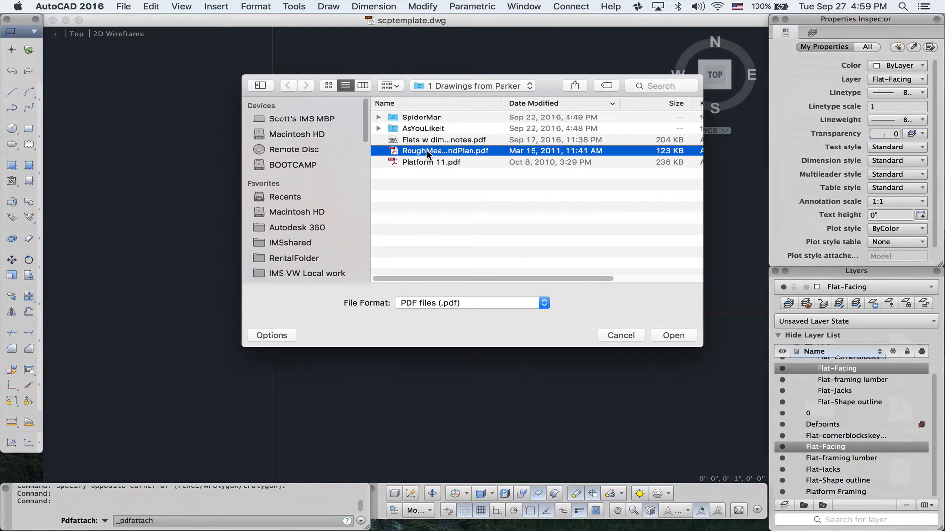
left_click(672, 336)
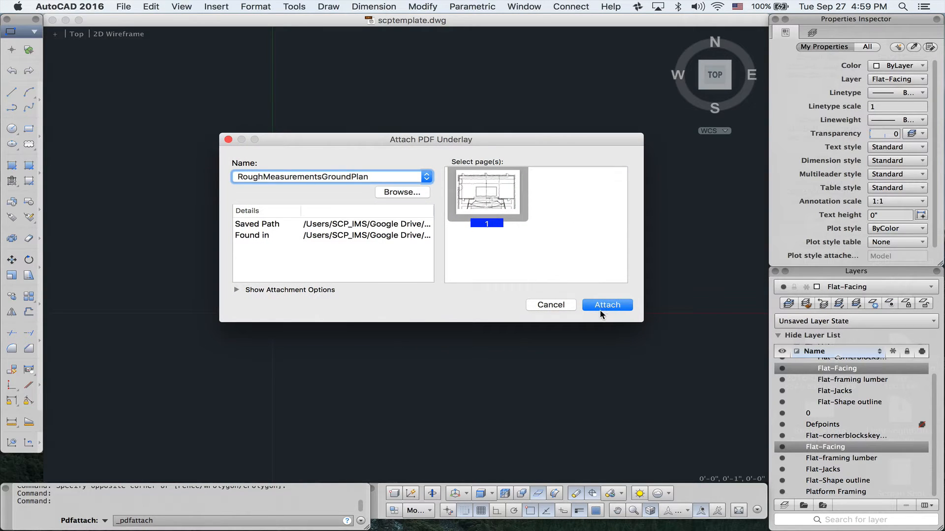
left_click(606, 305)
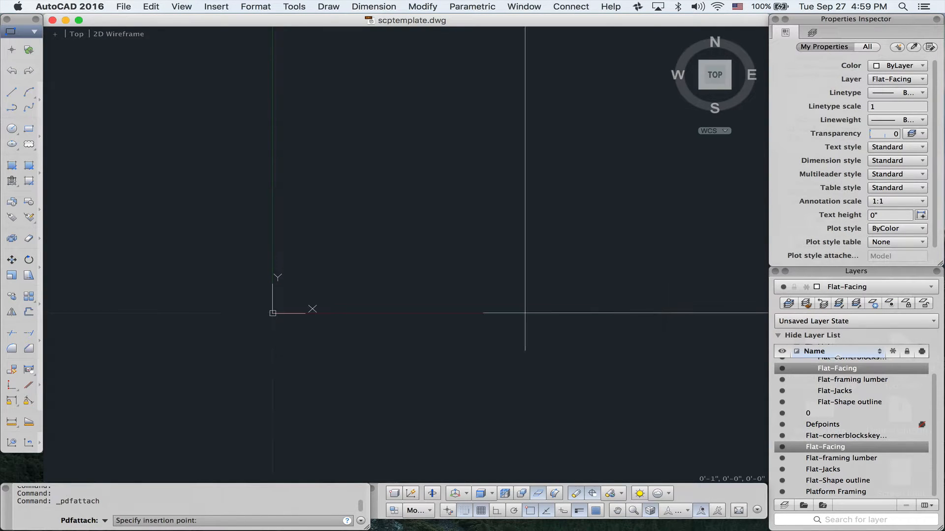
Insert the ground plan underlay at the origin, turn off grid snap, and pick a nearby point for its scale factor
left_click(272, 313)
scroll(325, 227, "down", 6)
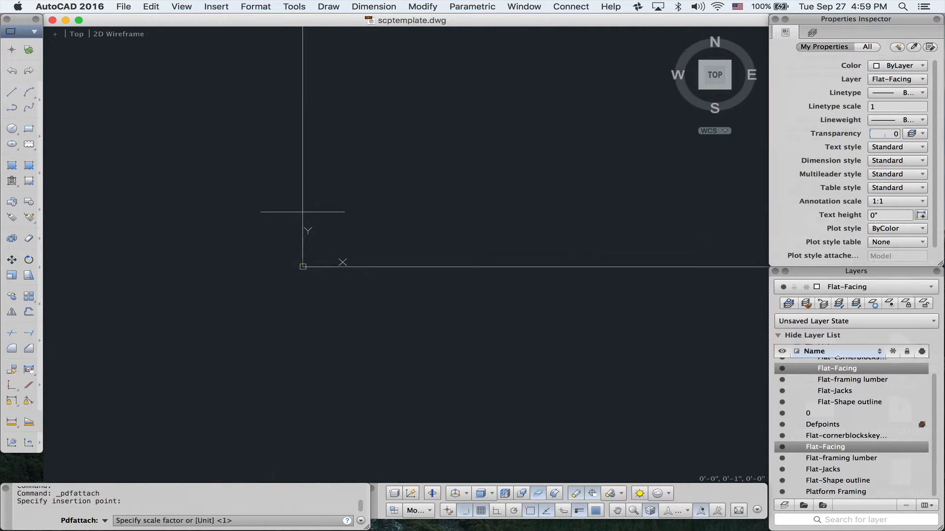
middle_click_drag(325, 228, 247, 398)
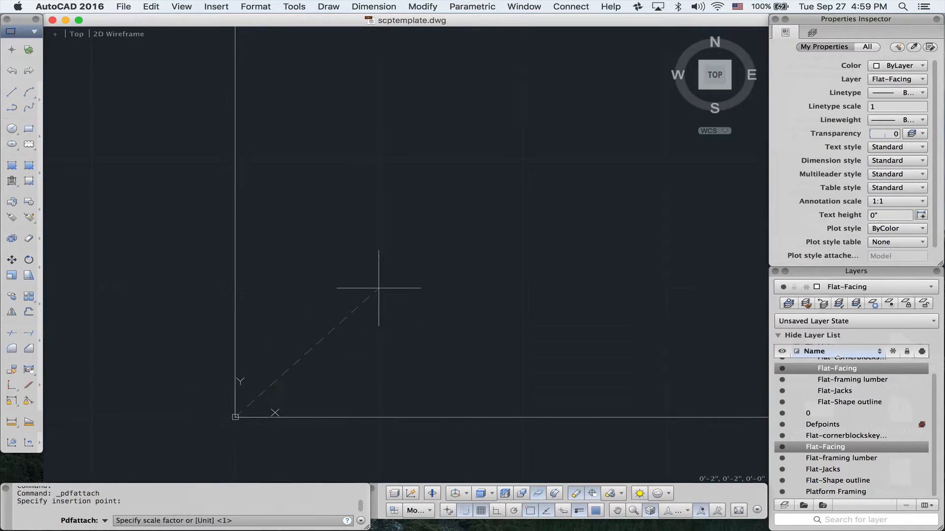
left_click(466, 511)
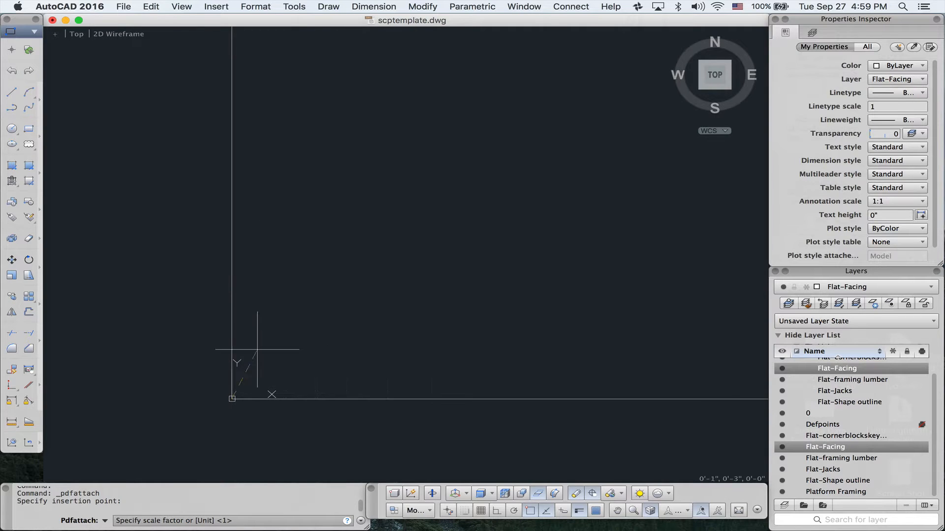
left_click(234, 381)
scroll(308, 360, "up", 10)
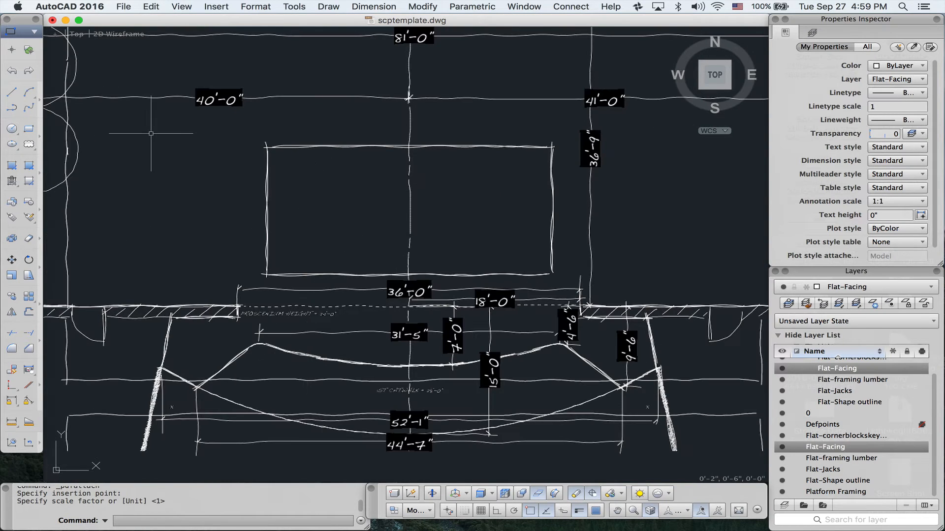
Draw a horizontal line in ortho mode across the proscenium opening, from one wall end to the other
left_click(11, 91)
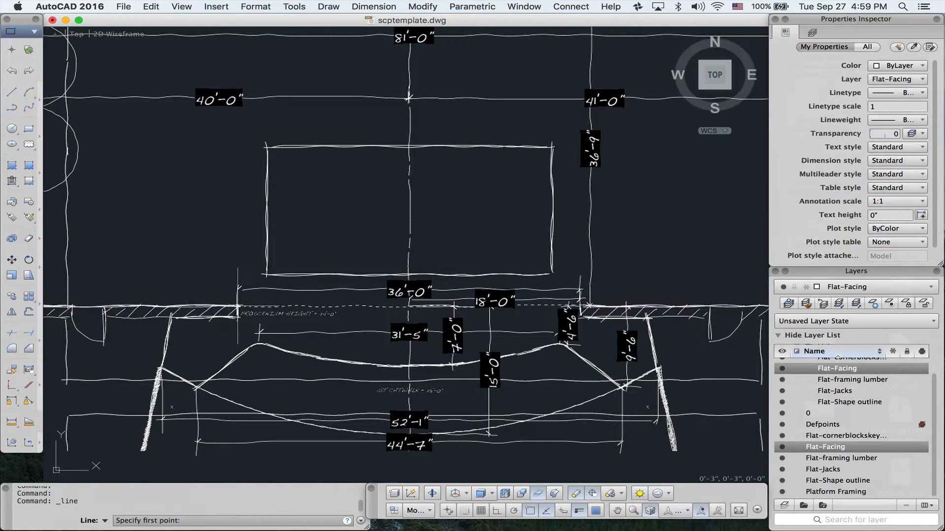
left_click(238, 305)
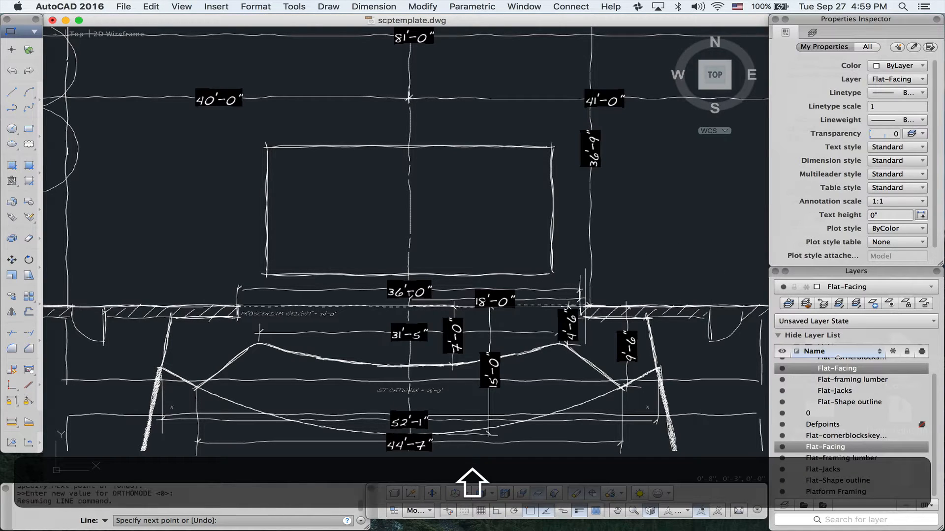
left_click(498, 512)
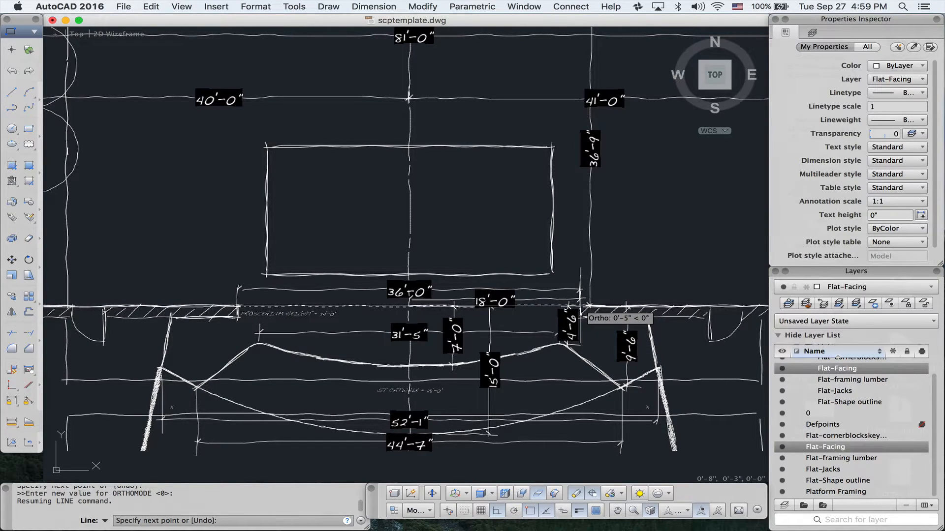
left_click(581, 306)
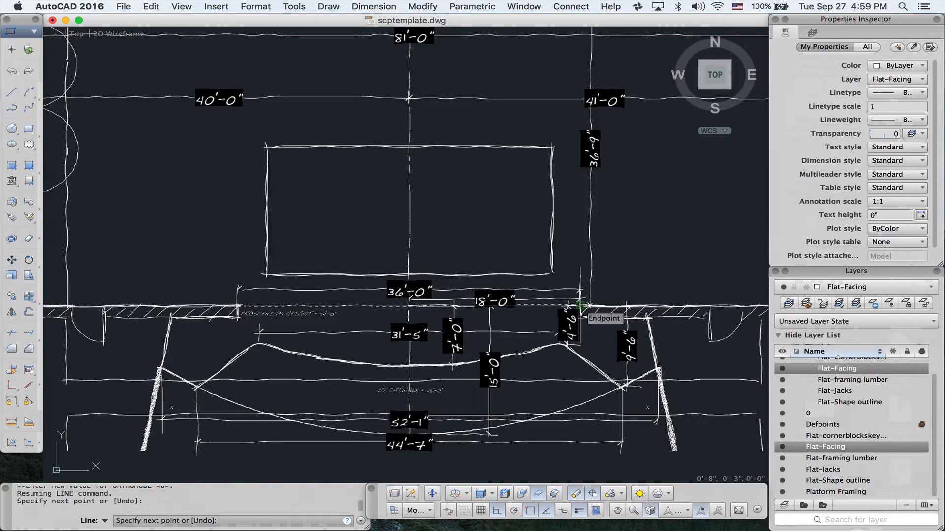
key("Return")
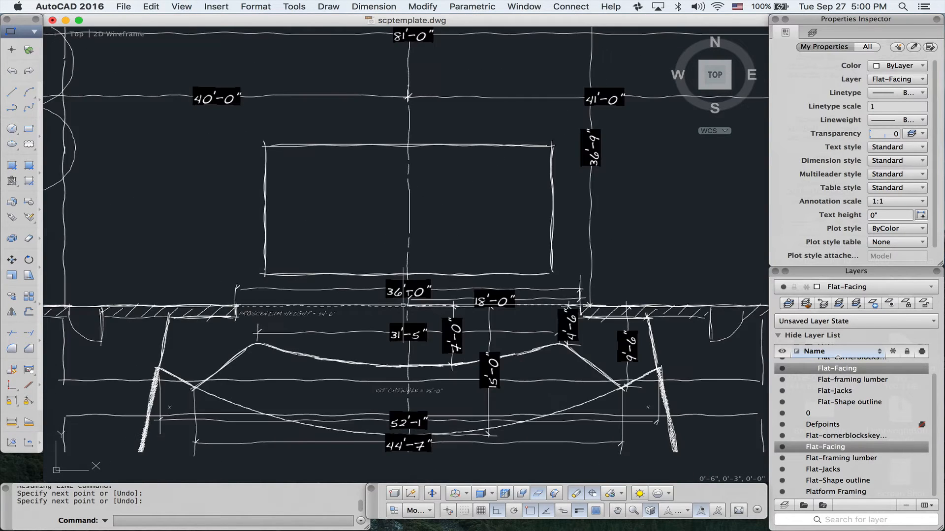
Scale the underlay and proscenium line together from the line's left endpoint, using the line as reference length and 36' as new length
scroll(403, 305, "down", 8)
key("super+a")
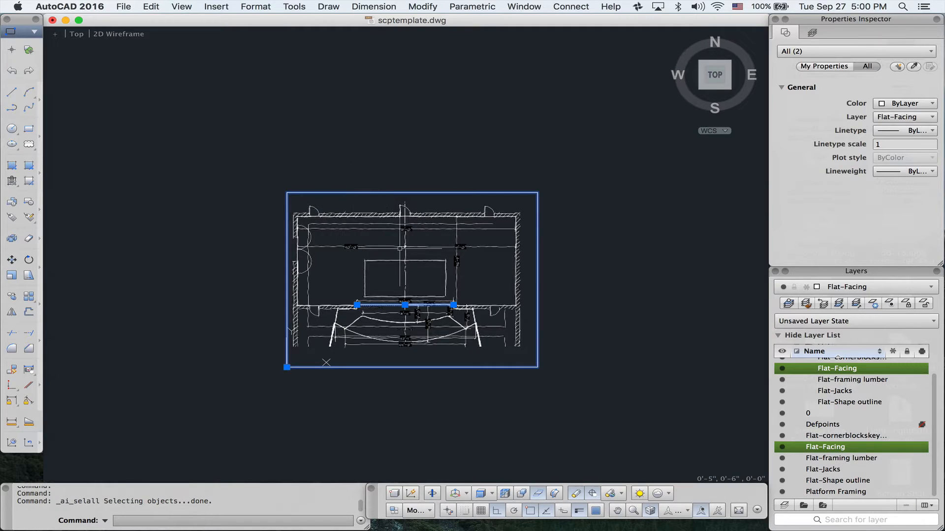
scroll(400, 249, "up", 5)
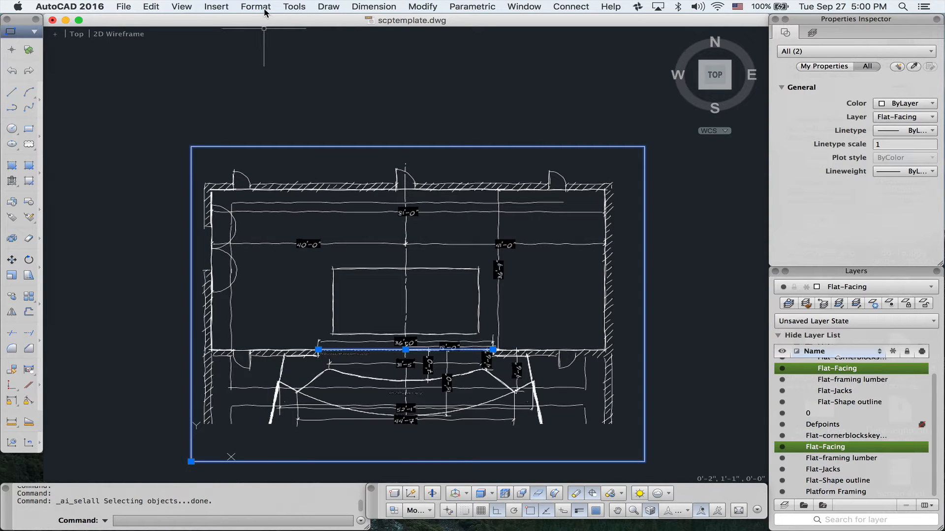
left_click(423, 6)
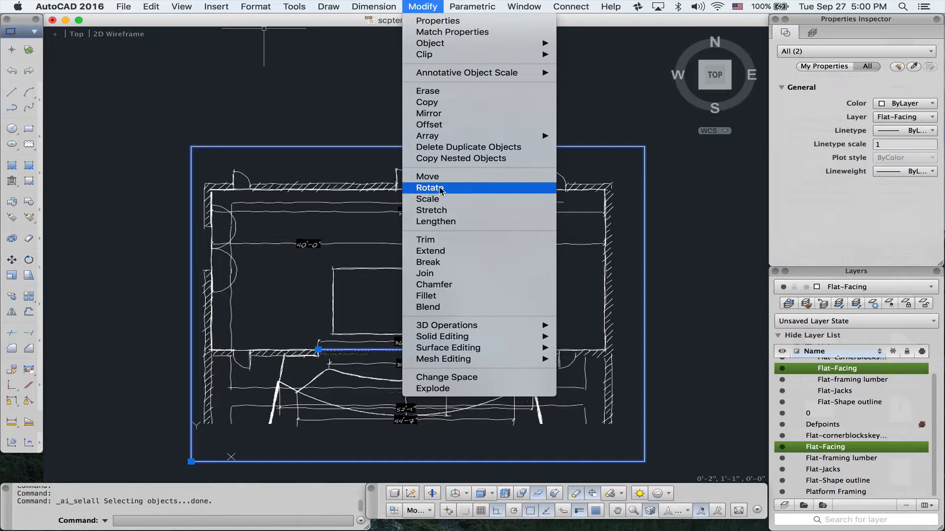
left_click(429, 199)
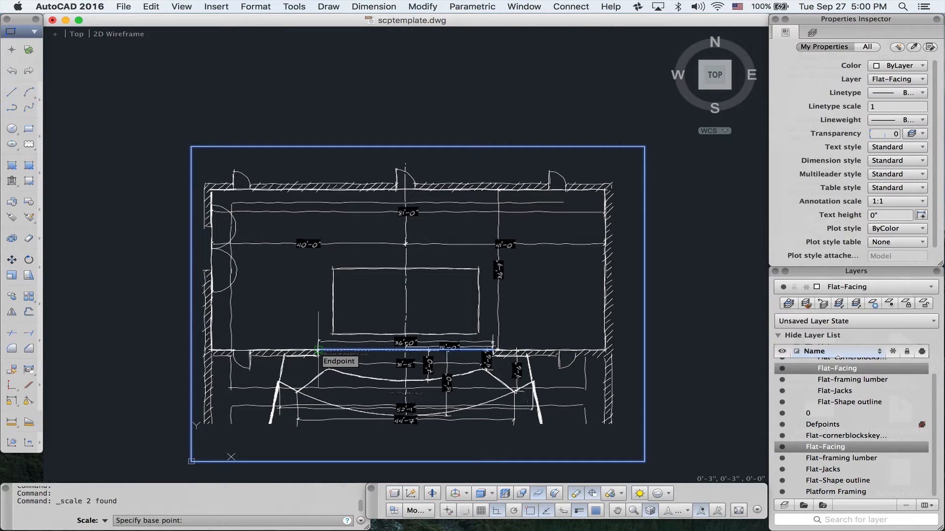
left_click(318, 350)
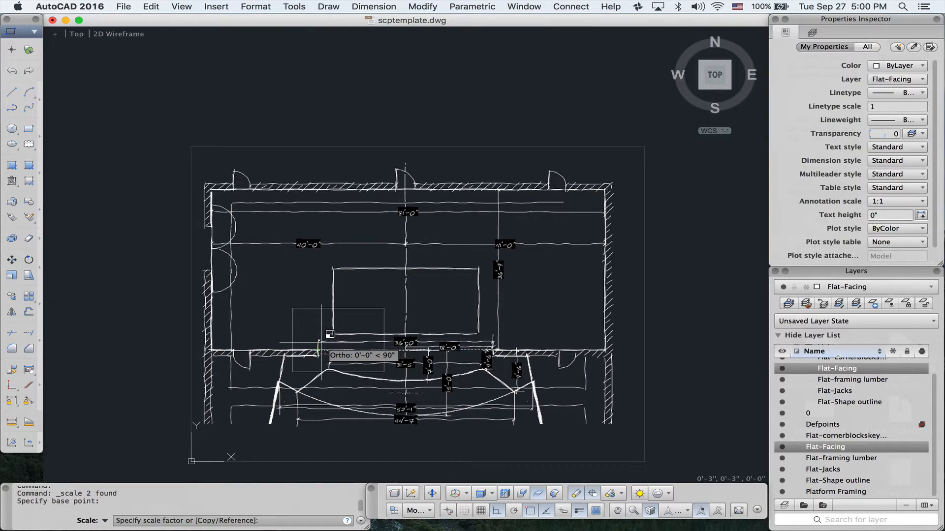
type("r")
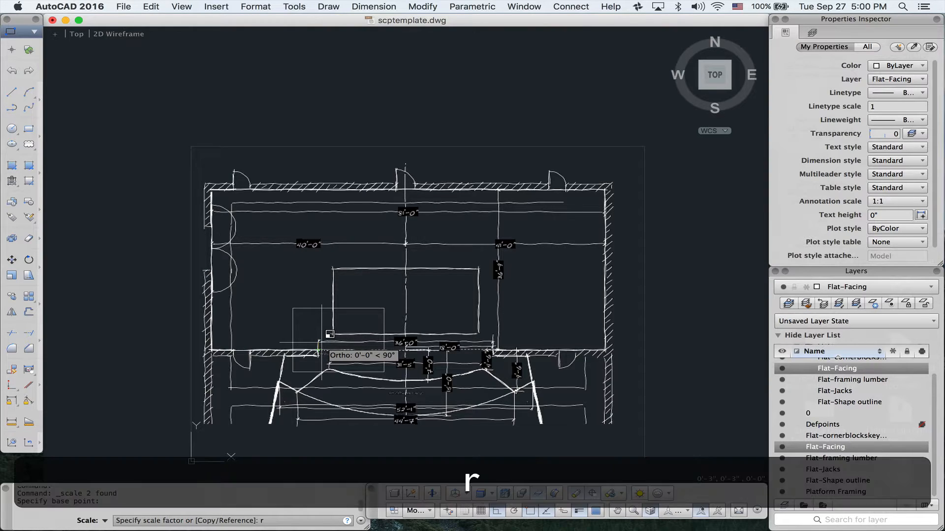
key("Return")
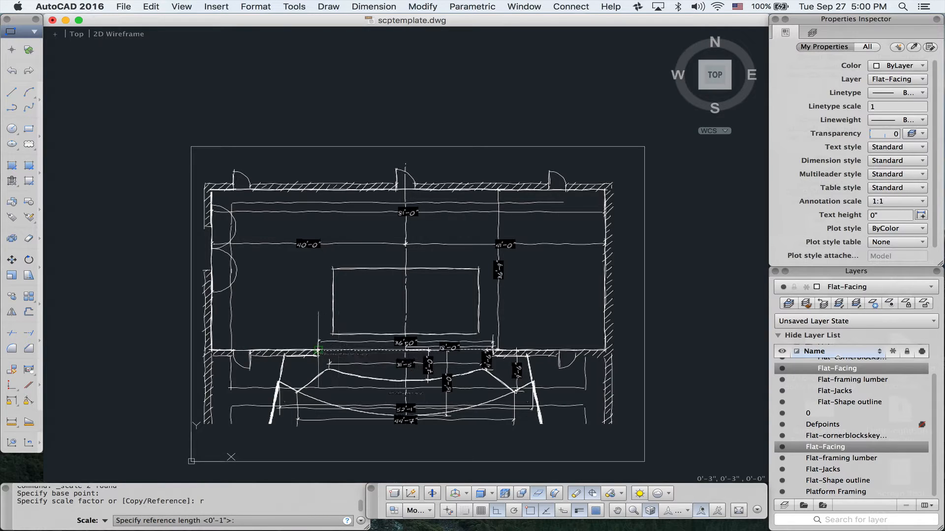
scroll(318, 350, "up", 4)
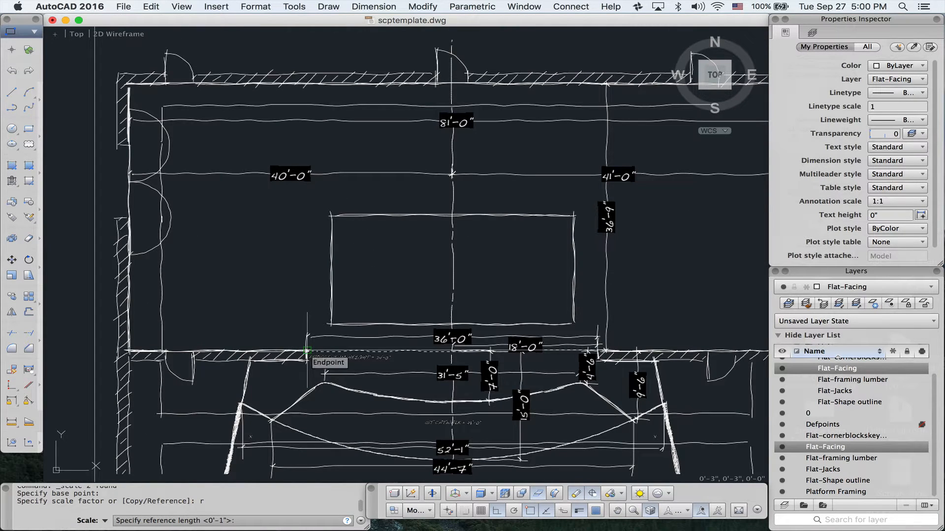
left_click(307, 350)
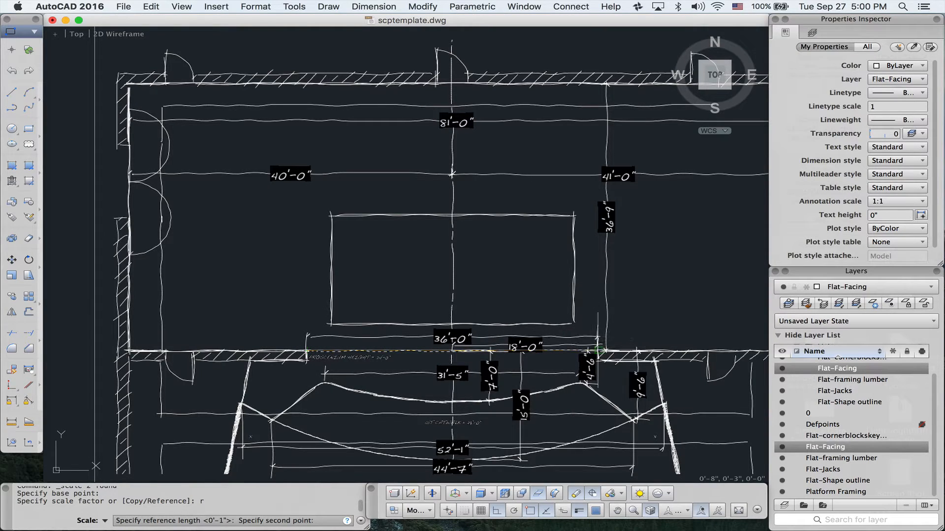
left_click(598, 351)
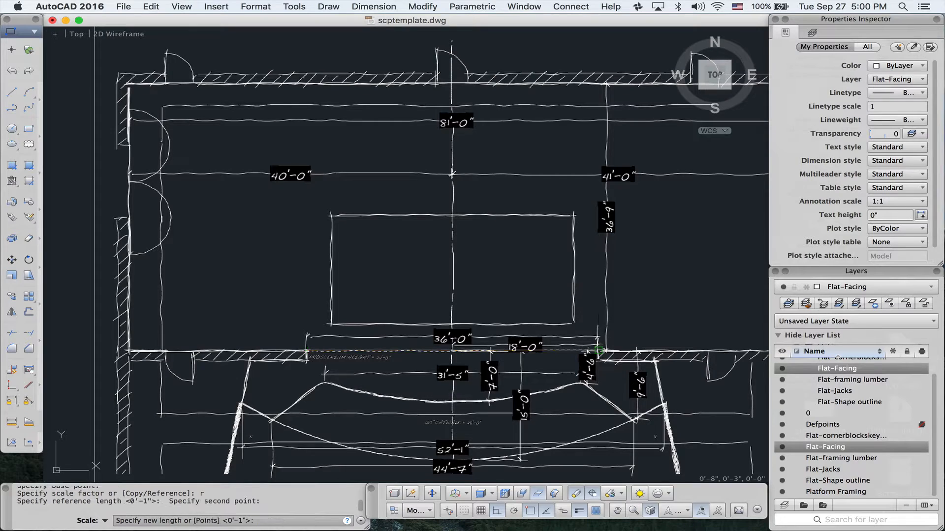
left_click(351, 508)
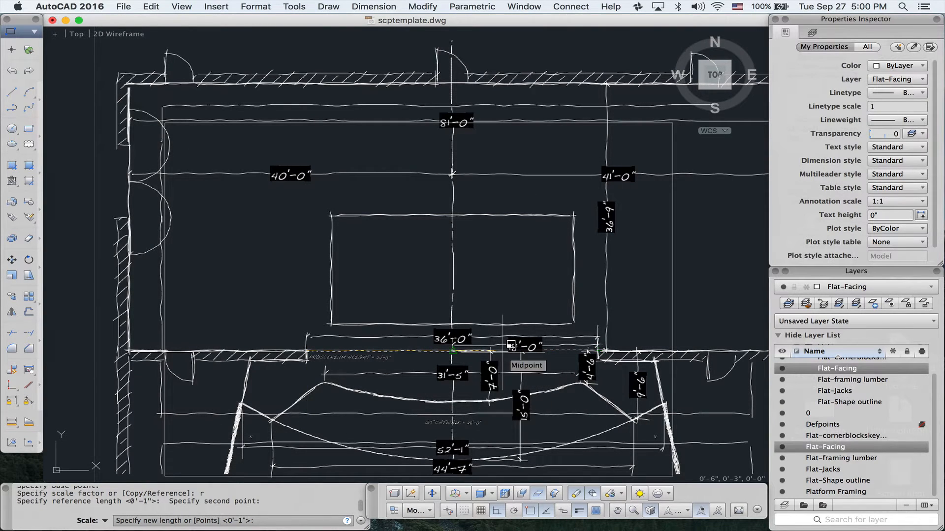
type("36'")
key("Return")
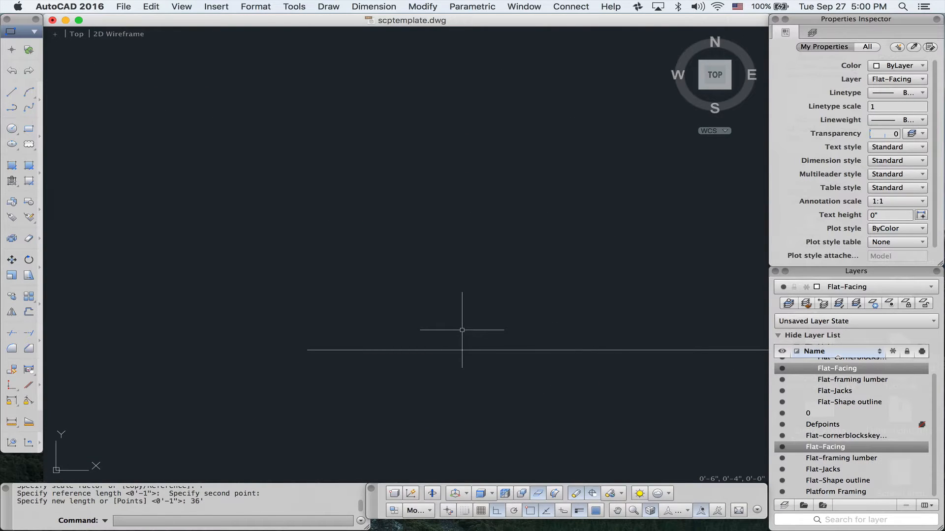
Add a linear dimension between the two ends of the proscenium line, placing it above the sketched 36'-0" dimension
type("z")
key("Return")
type("a")
key("Return")
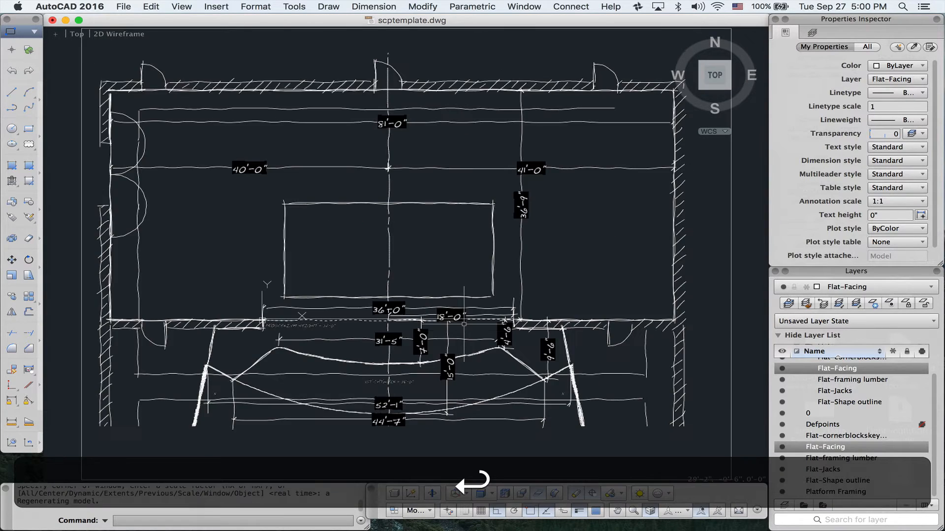
scroll(376, 321, "up", 1)
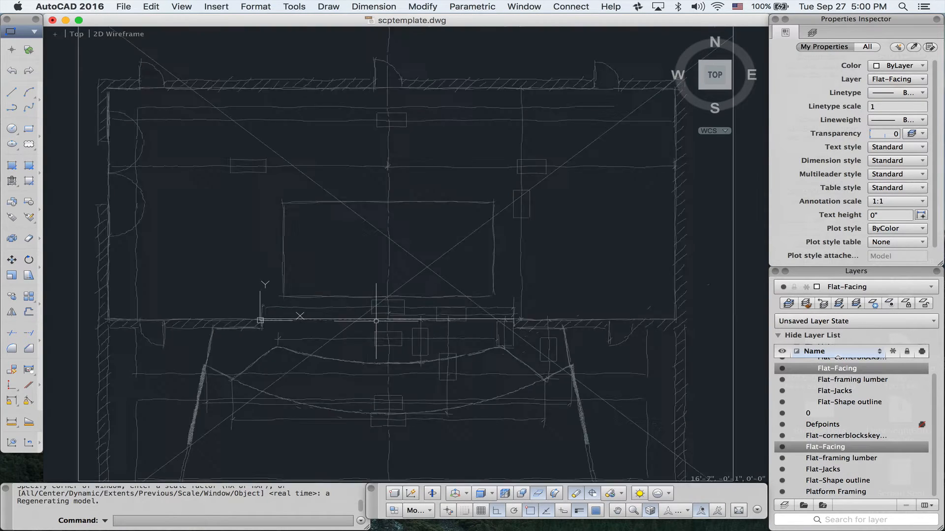
scroll(376, 320, "up", 3)
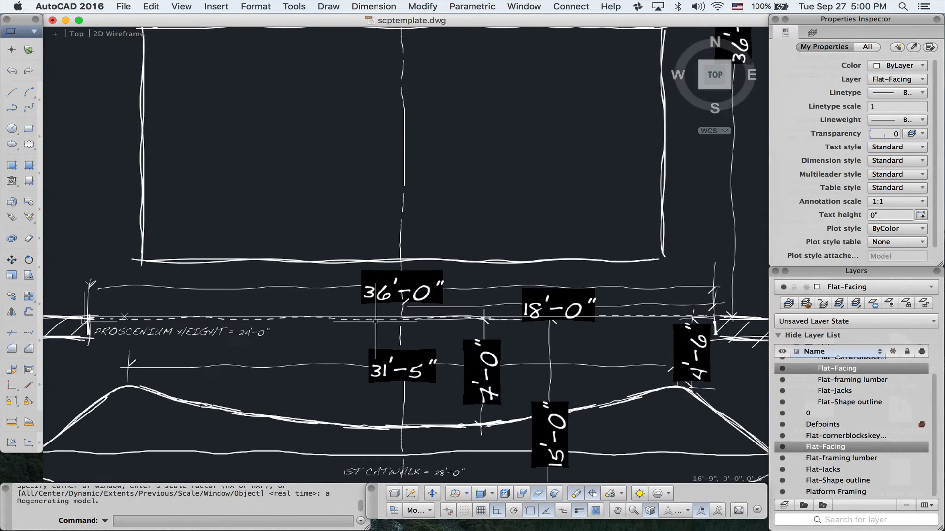
left_click(33, 32)
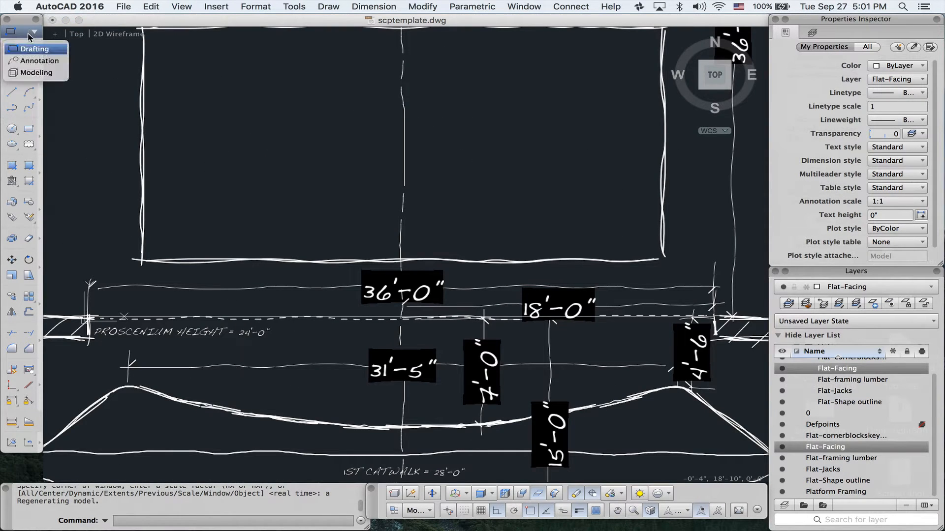
left_click(21, 61)
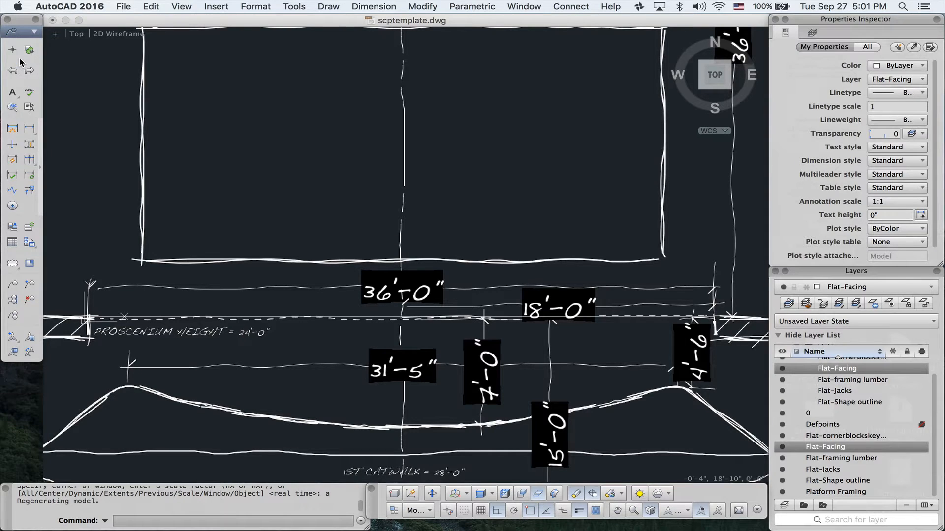
left_click(29, 130)
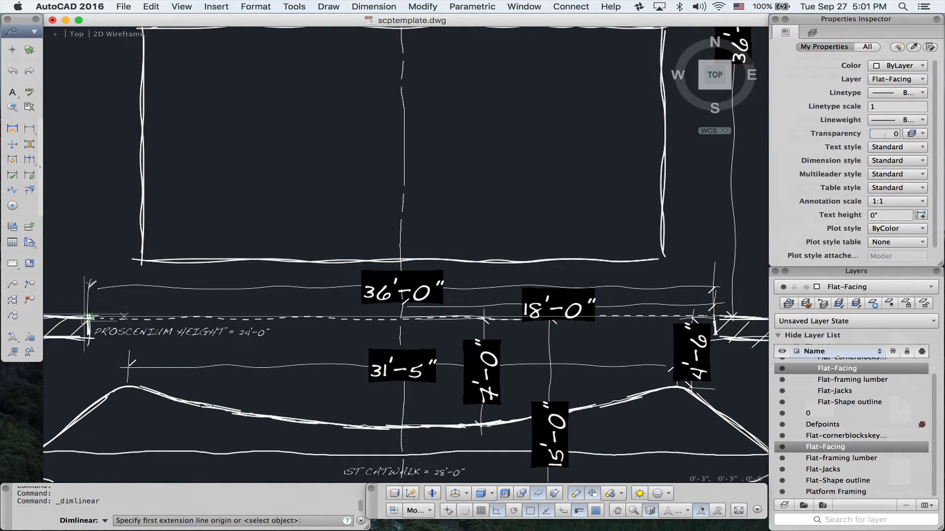
left_click(88, 318)
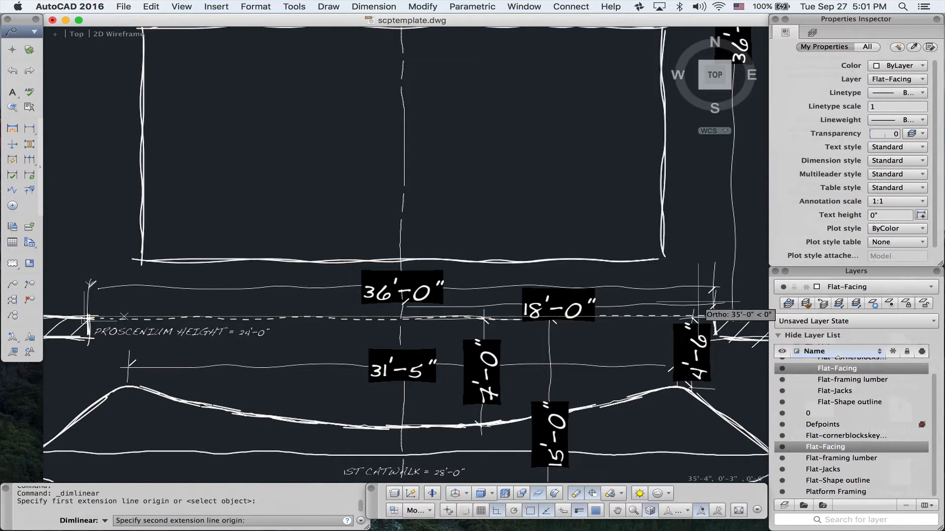
left_click(714, 317)
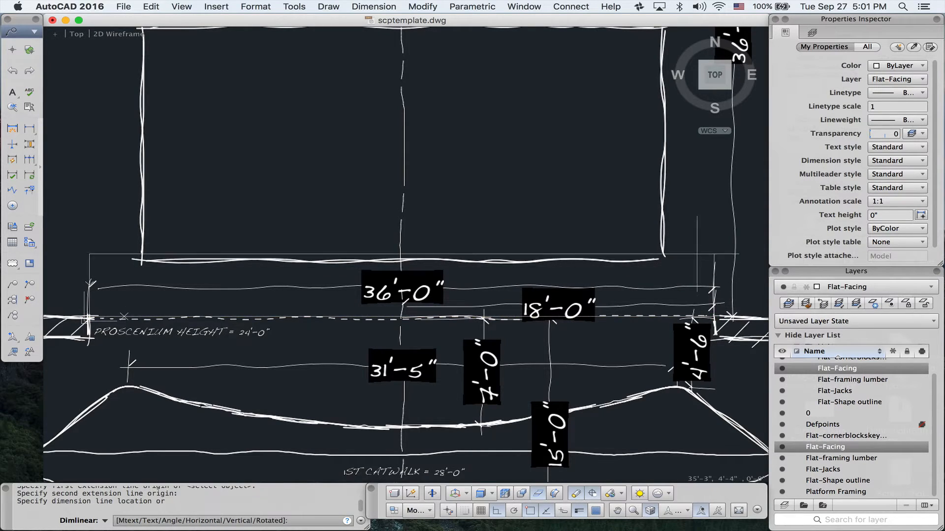
left_click(701, 226)
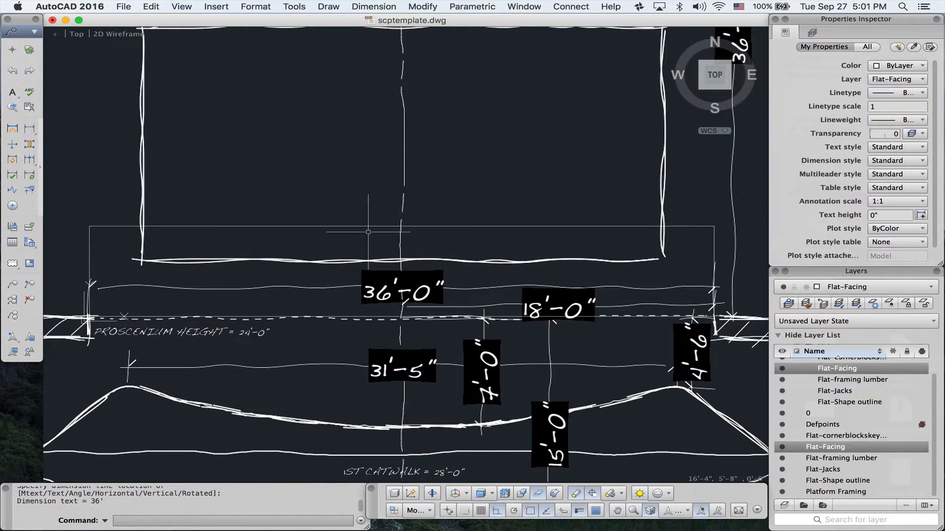
scroll(368, 231, "up", 10)
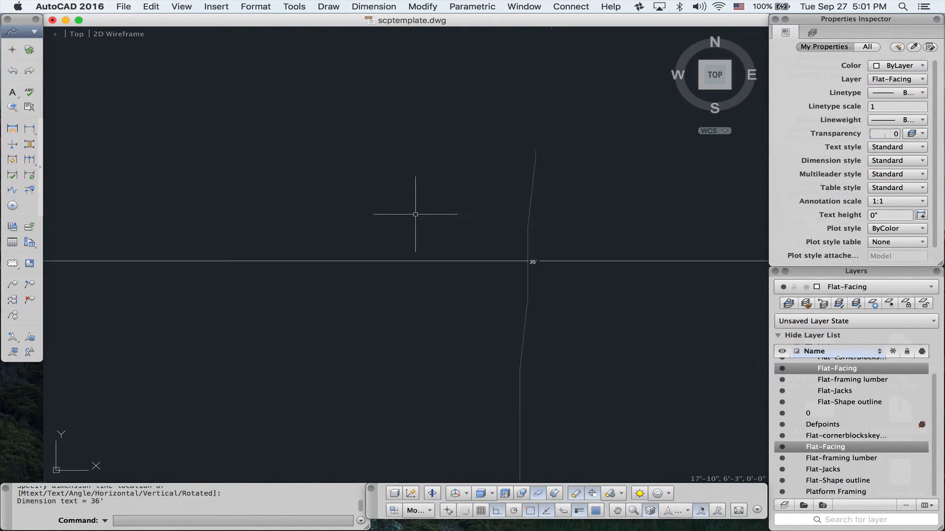
Delete the linear dimension added across the proscenium opening
scroll(539, 272, "up", 6)
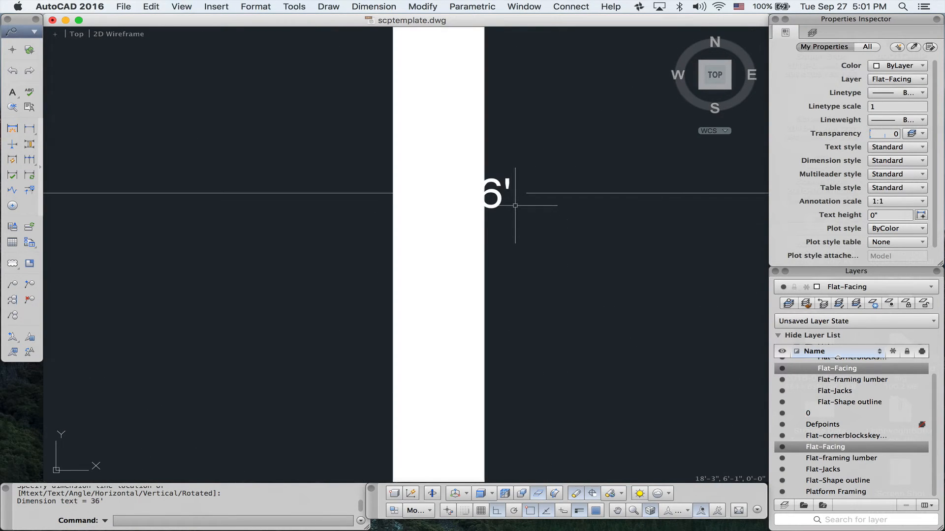
left_click(489, 183)
key("Delete")
scroll(487, 180, "down", 6)
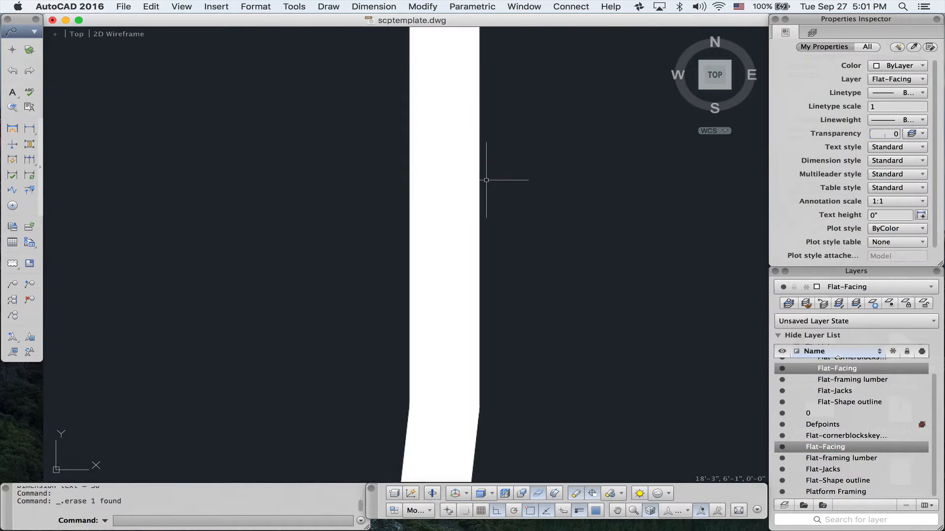
Select the proscenium line and load the ACAD_ISO03W100 (ISO dash space) linetype from acad.lin for it
type("z")
key("Return")
type("a")
key("Return")
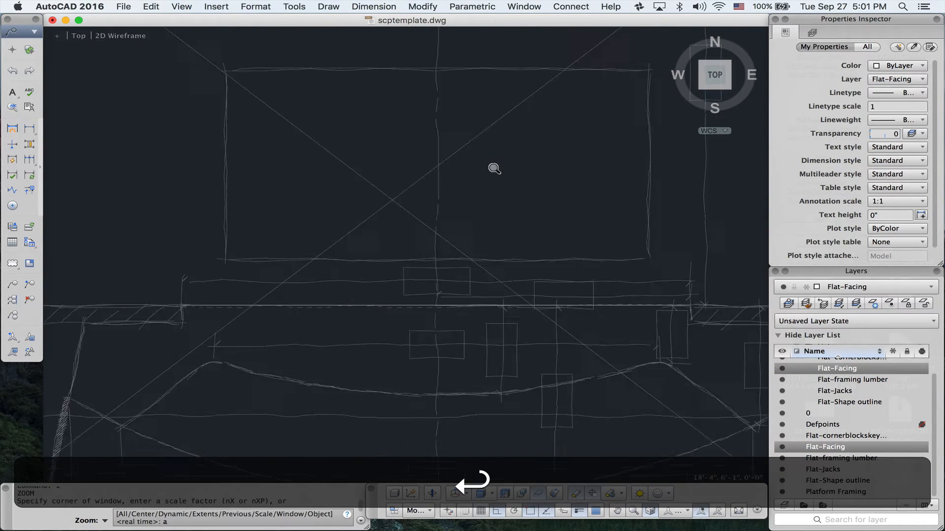
left_click(465, 320)
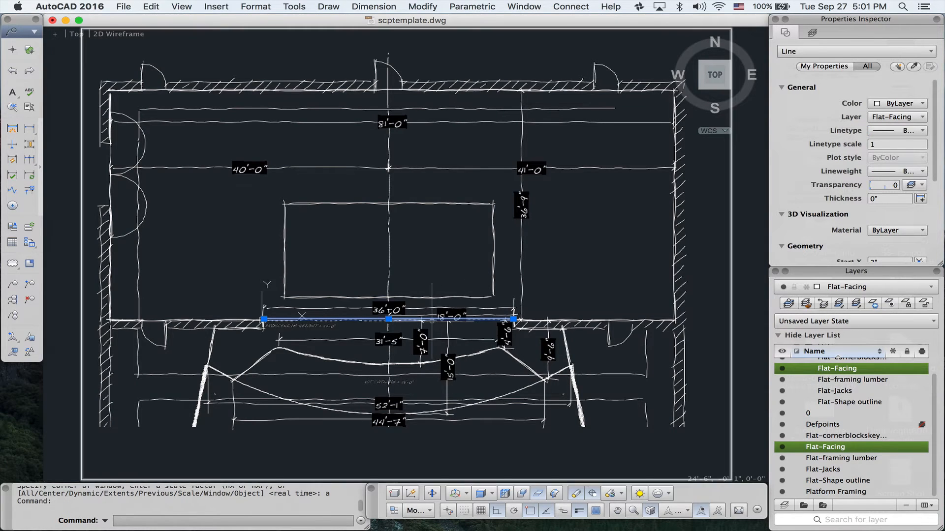
scroll(432, 317, "up", 5)
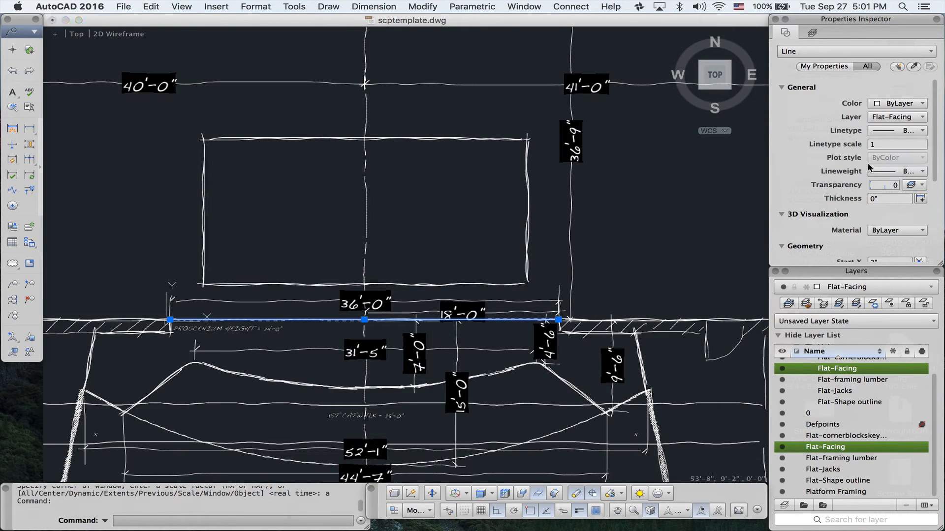
left_click(878, 132)
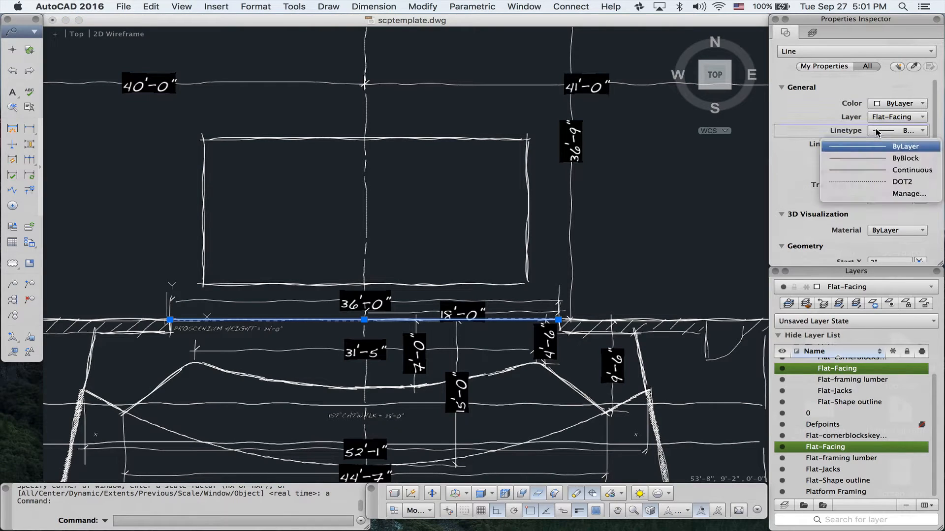
left_click(880, 194)
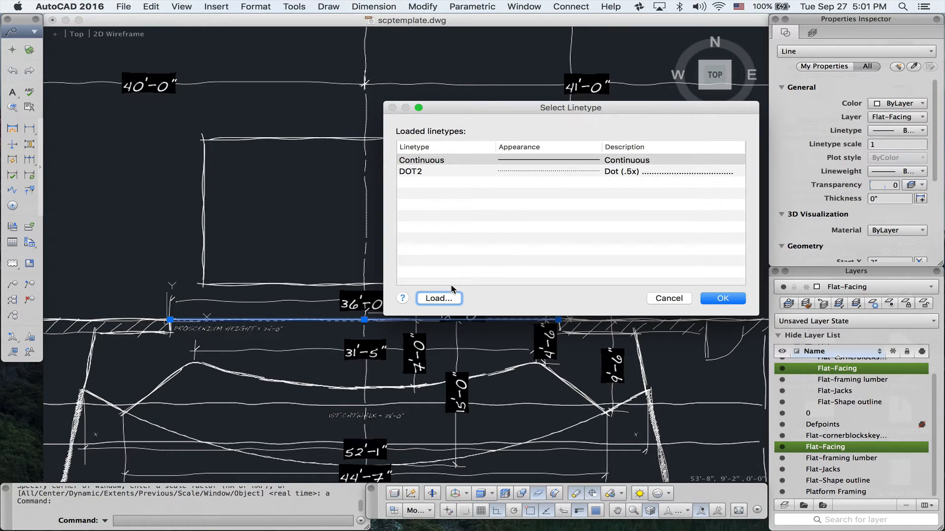
left_click(446, 300)
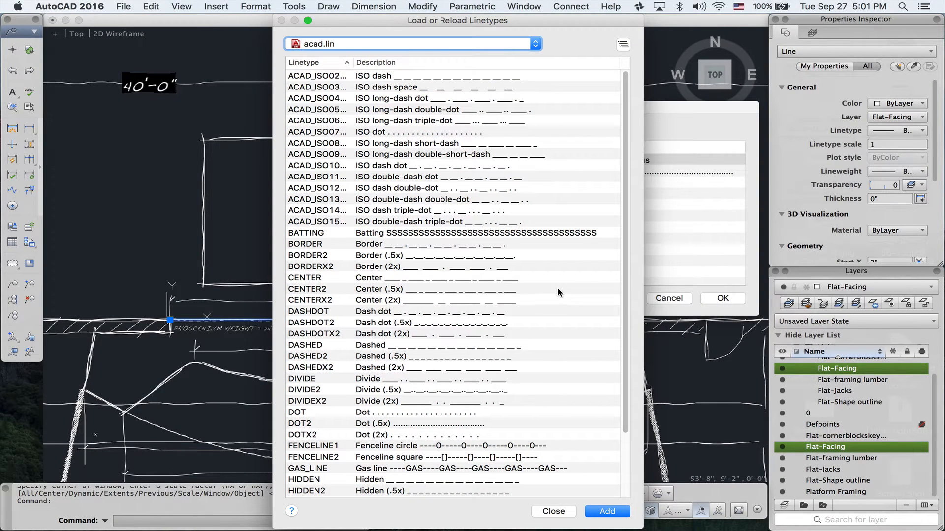
left_click(430, 77)
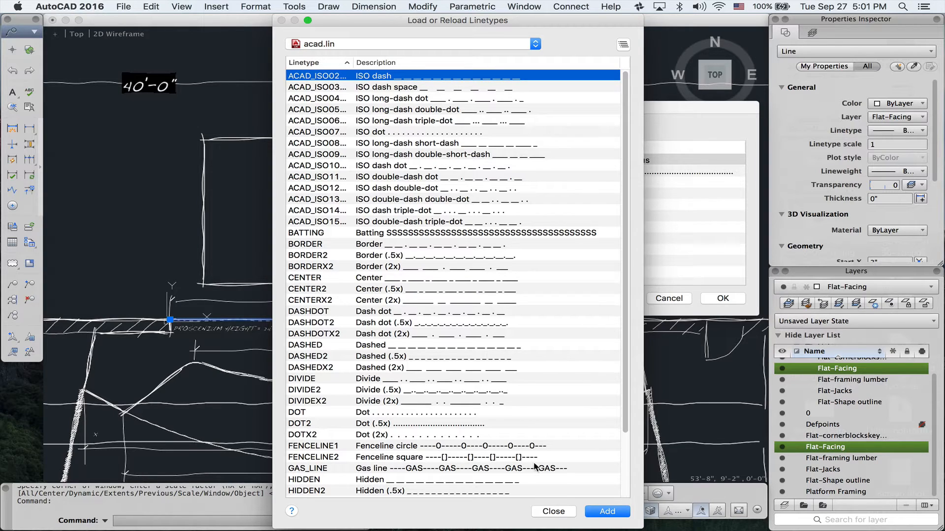
left_click(456, 88)
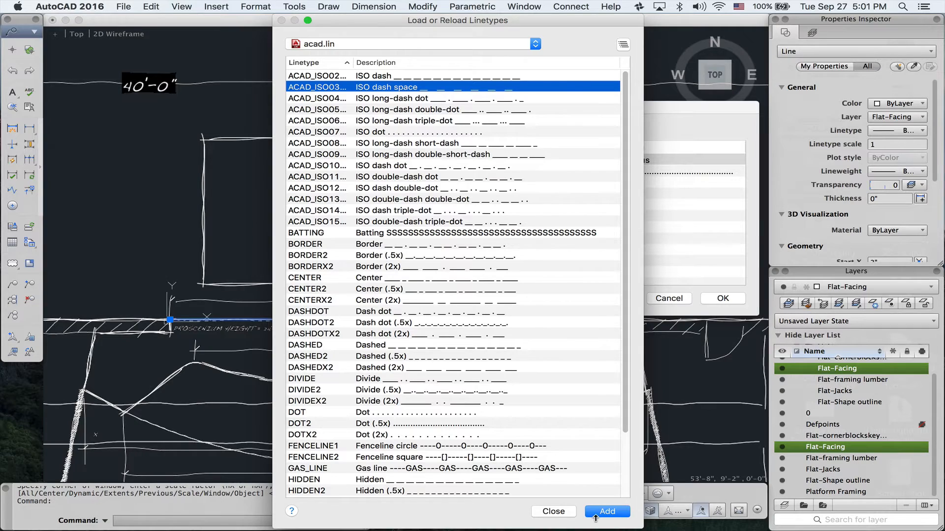
left_click(605, 511)
Assign the loaded ACAD_ISO03W100 linetype to the proscenium line
left_click(573, 184)
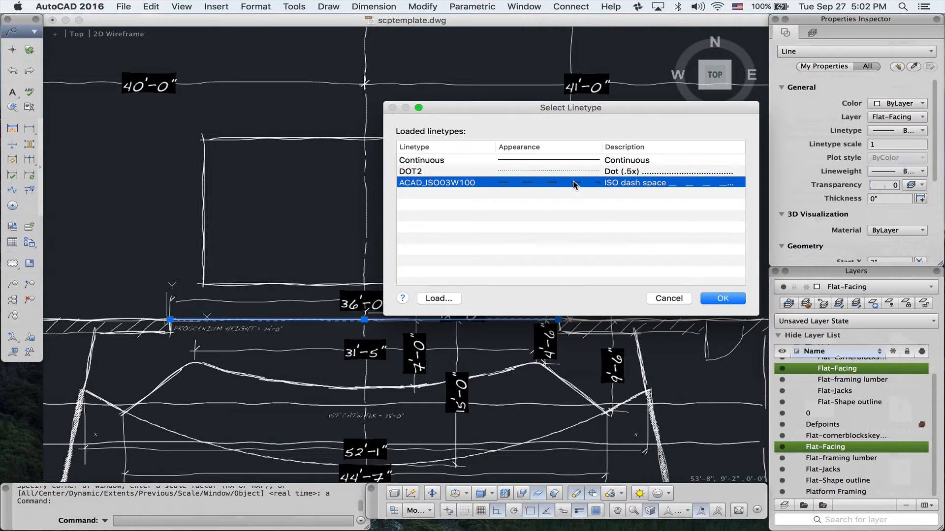
left_click(722, 298)
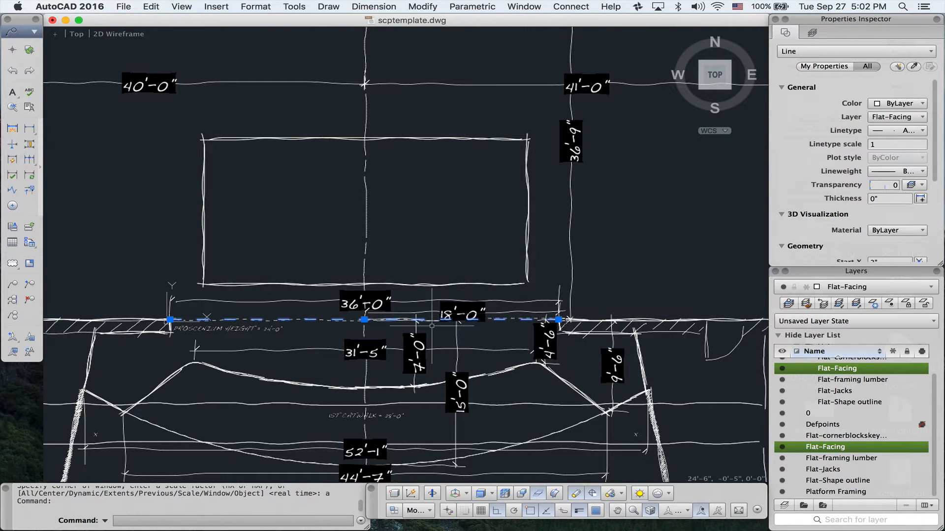
scroll(316, 335, "up", 5)
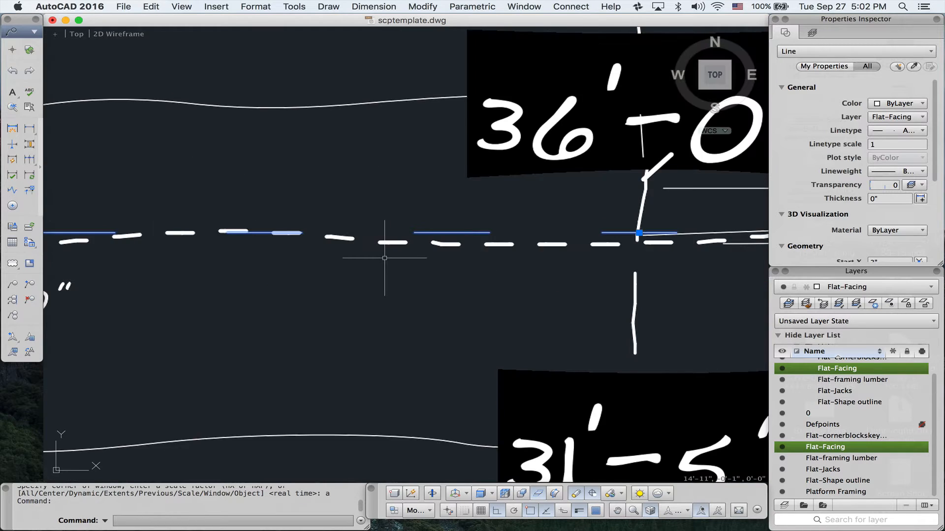
scroll(386, 264, "down", 5)
scroll(384, 258, "down", 8)
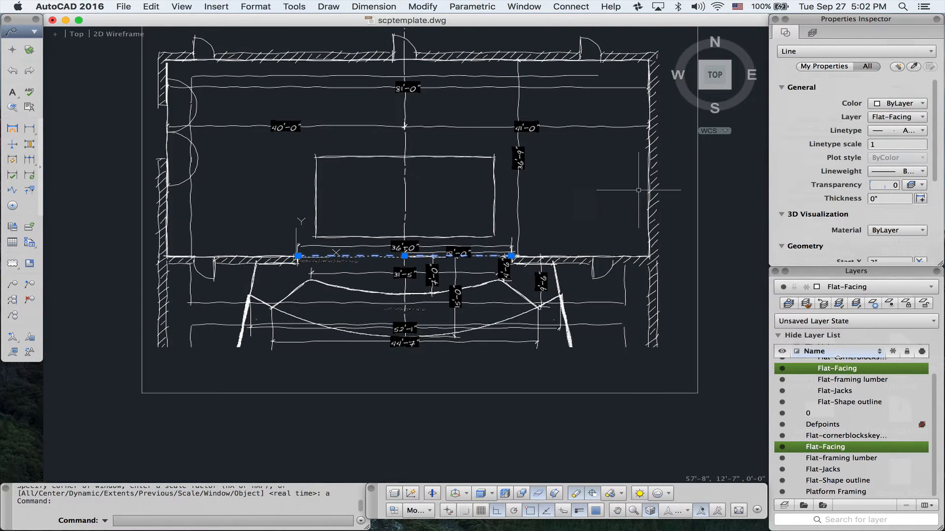
Create a new layer named PDF Underlay and clear the current selection
left_click(740, 215)
left_click(703, 211)
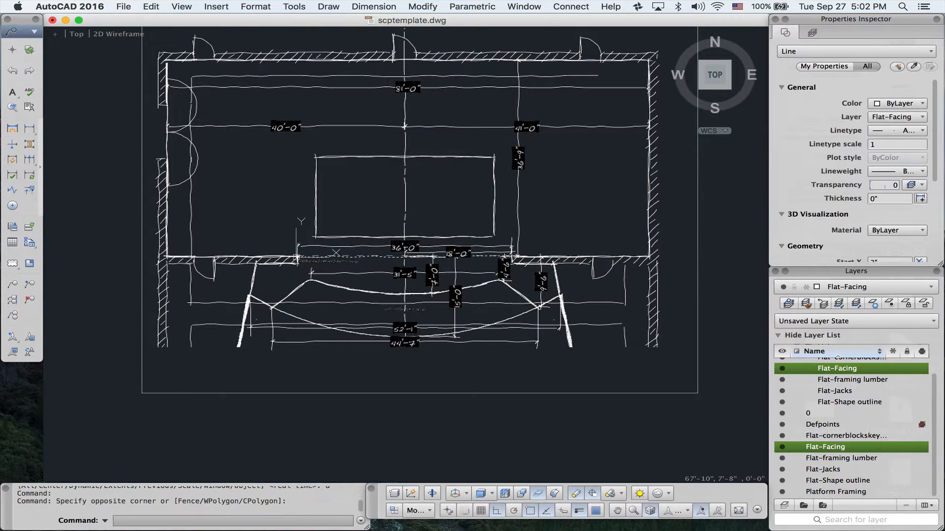
left_click(696, 210)
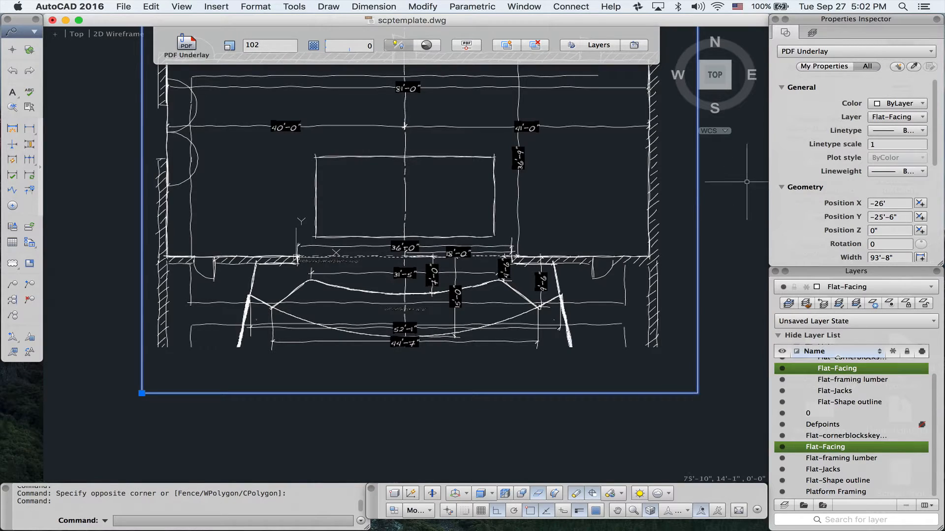
left_click(634, 46)
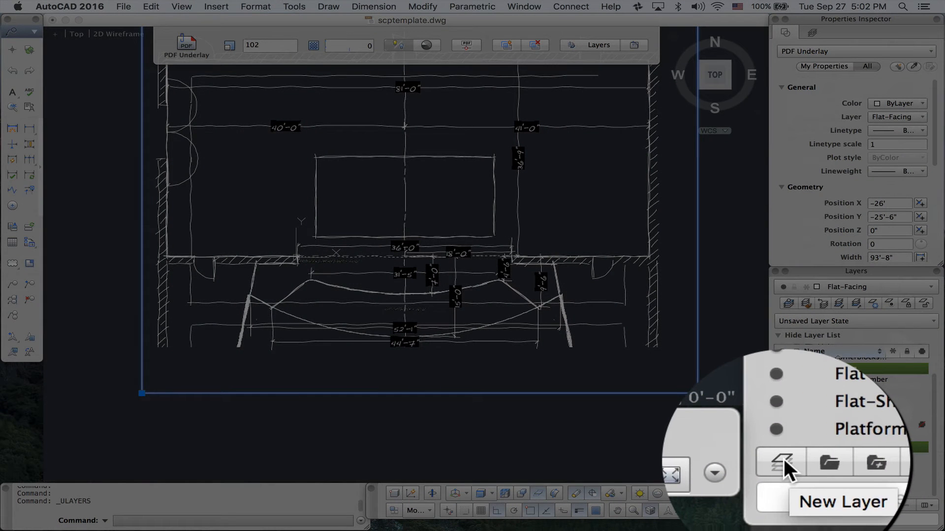
left_click(783, 457)
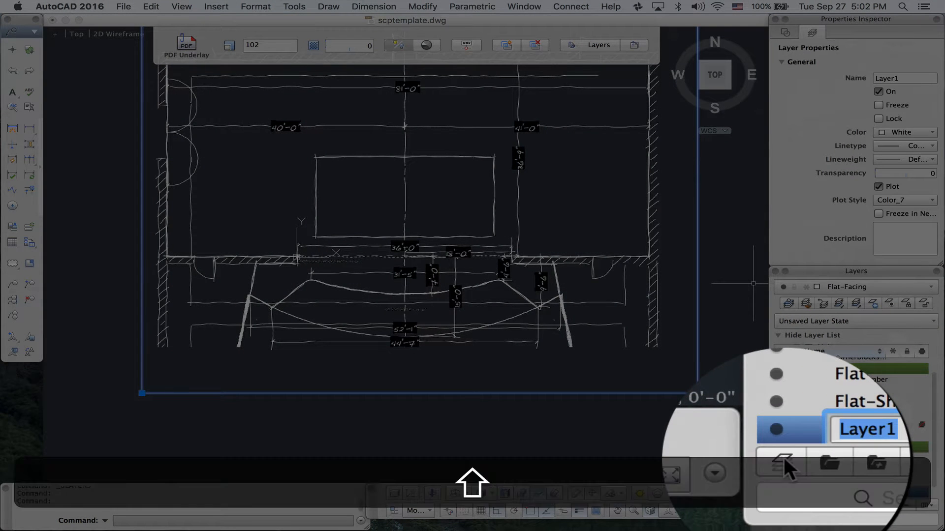
type("PDF Unde")
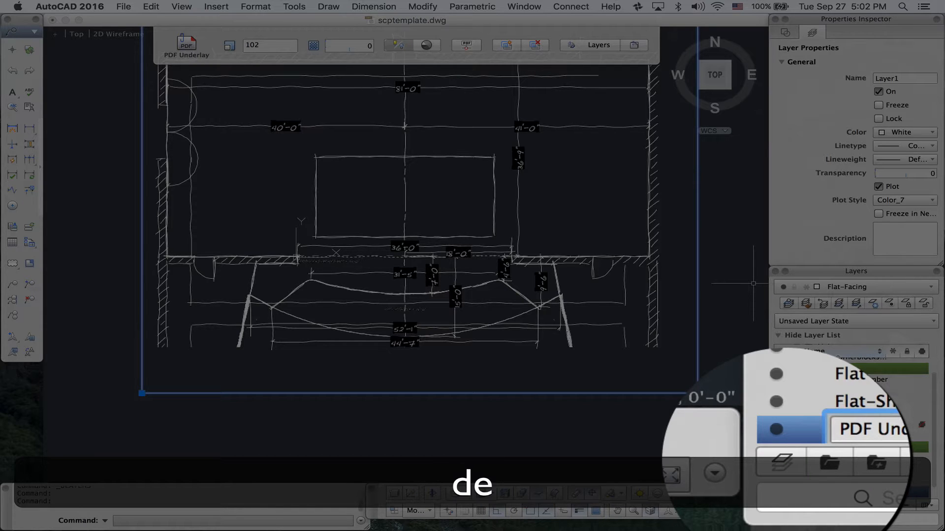
key("BackSpace")
type("a")
key("Return")
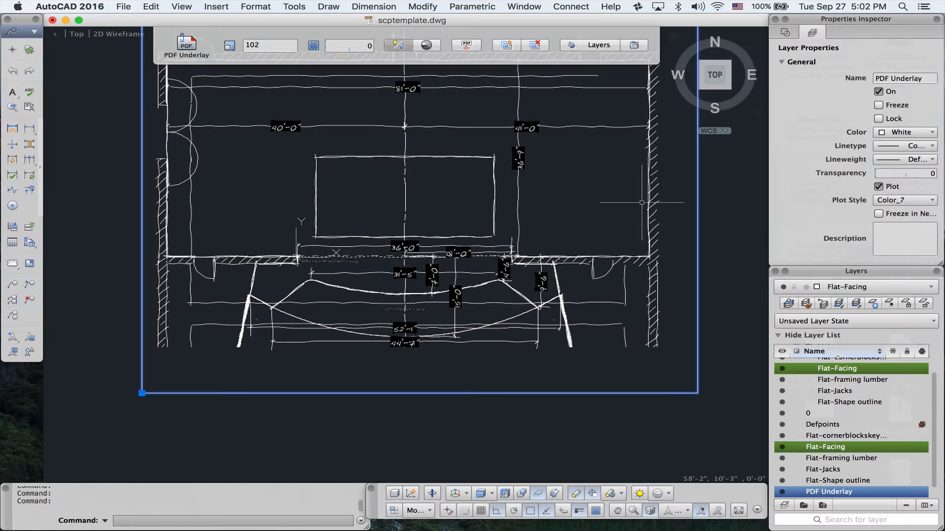
left_click(717, 197)
key("Escape")
key("Escape")
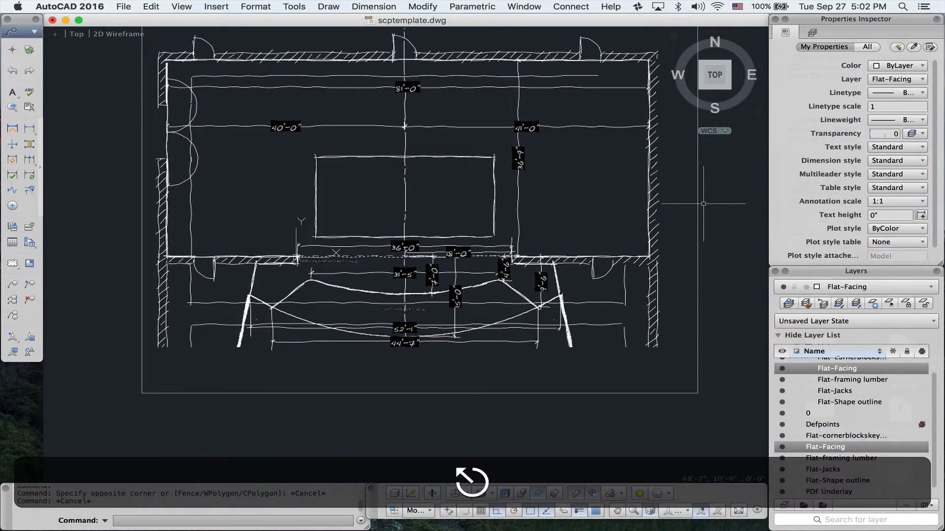
Reassign the ground plan underlay to the PDF Underlay layer and lock that layer
left_click(699, 205)
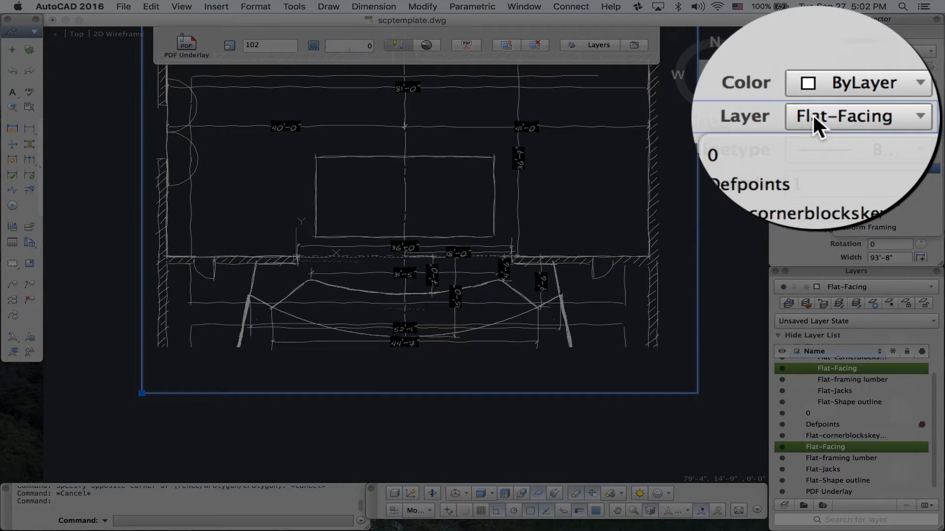
left_click(876, 117)
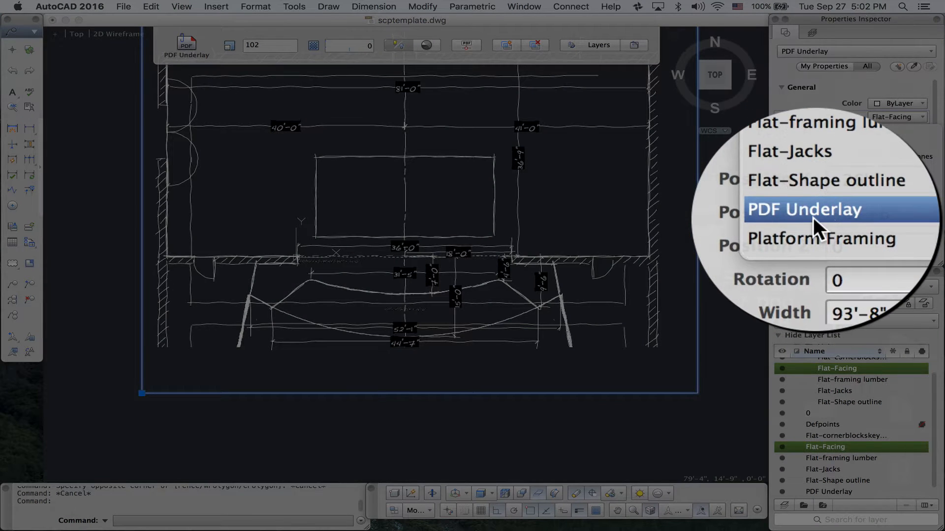
left_click(848, 215)
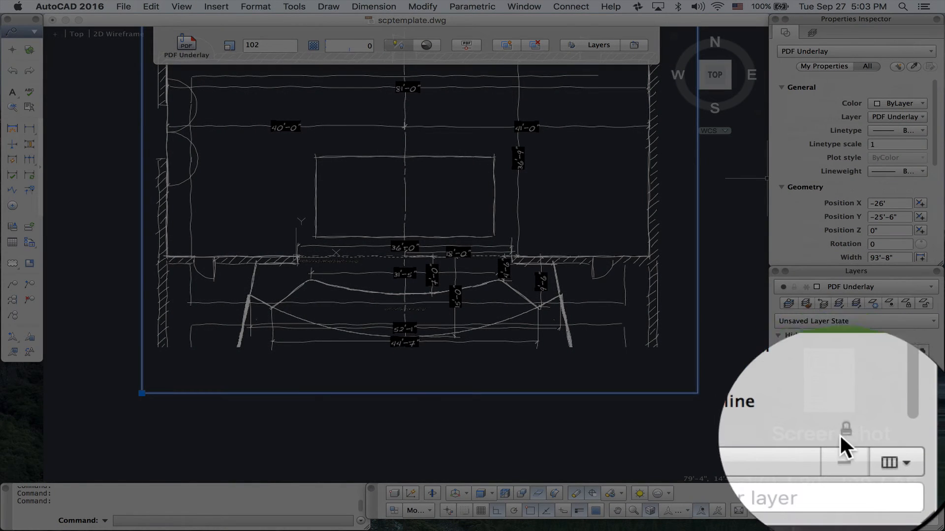
left_click(844, 428)
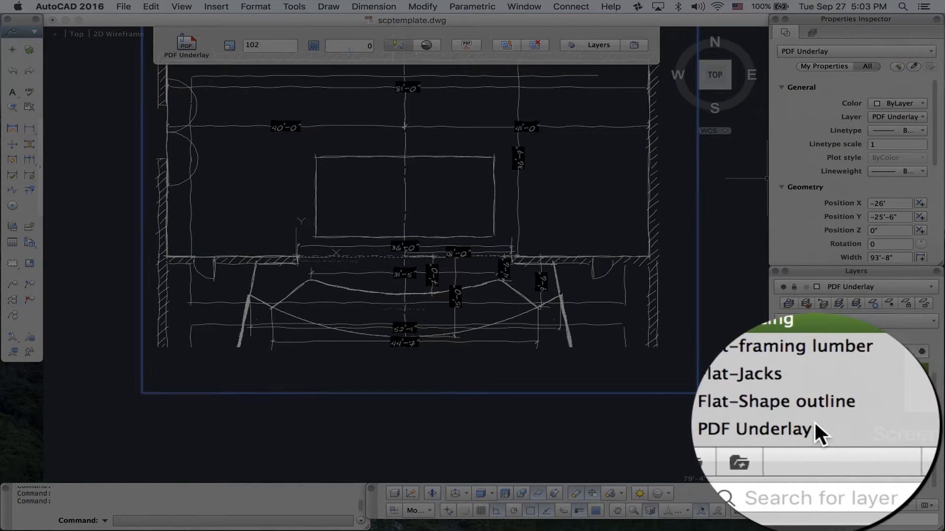
key("Escape")
key("Escape")
Try to move the ground plan underlay to test the lock on its layer
left_click(711, 283)
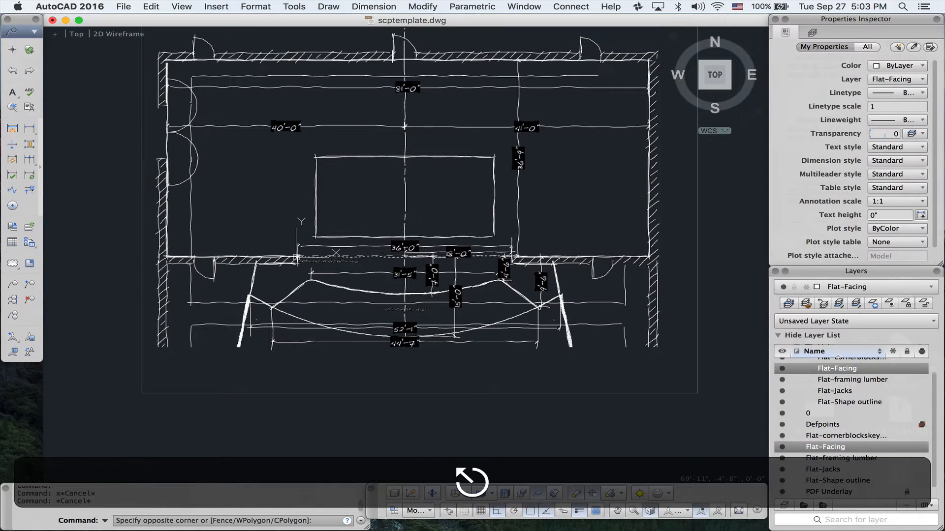
left_click(688, 279)
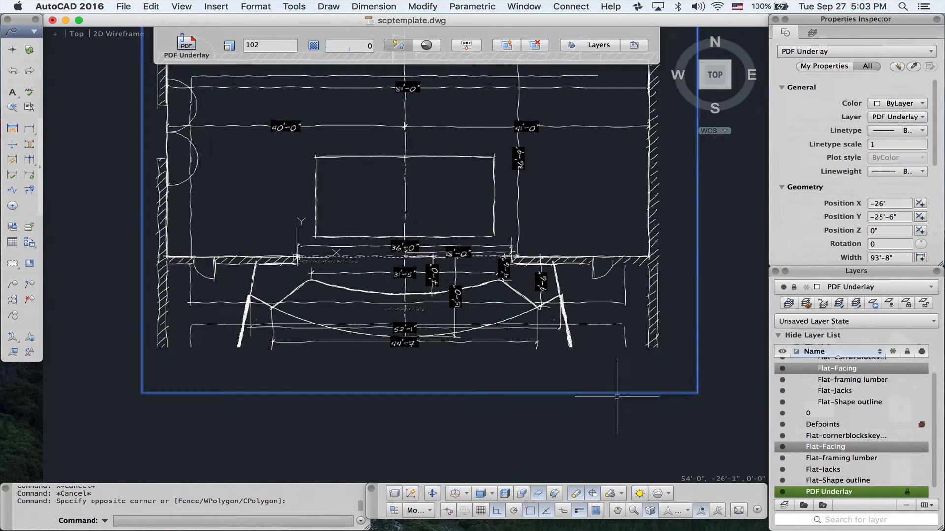
type("move")
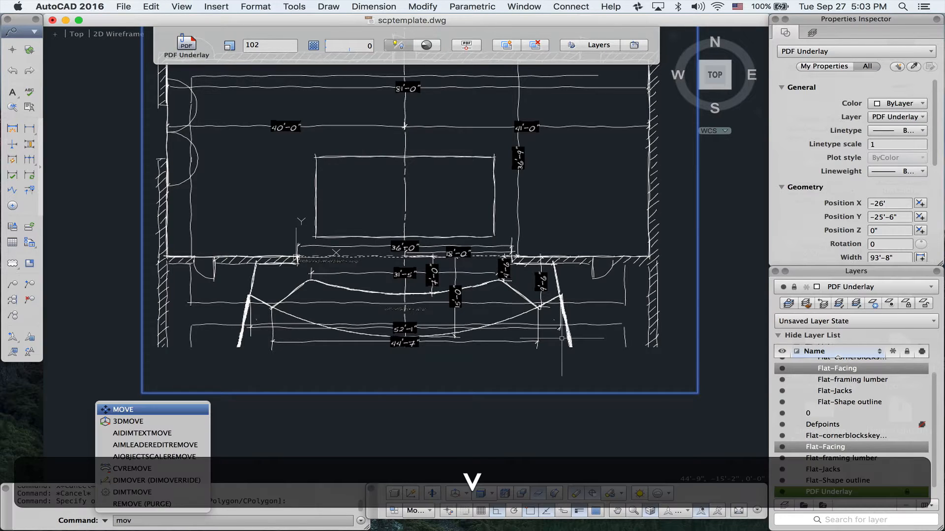
key("Return")
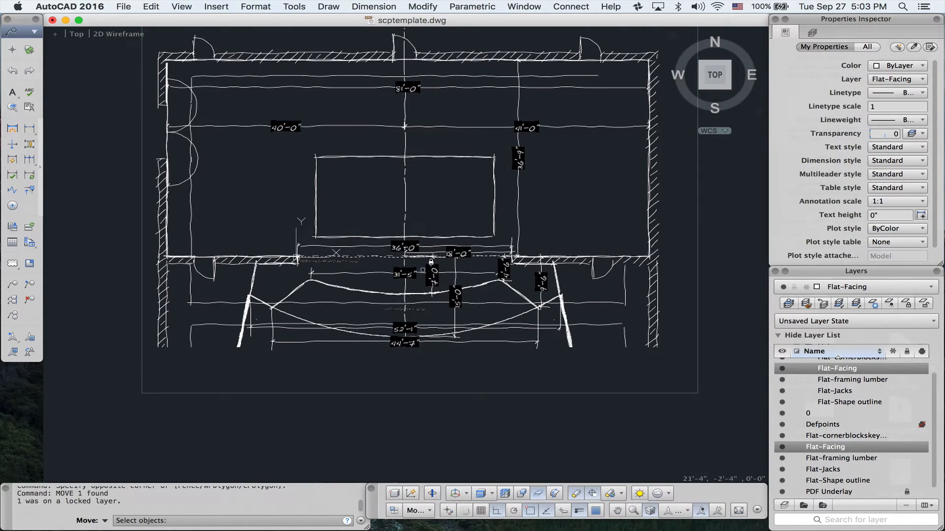
left_click(402, 260)
left_click(197, 391)
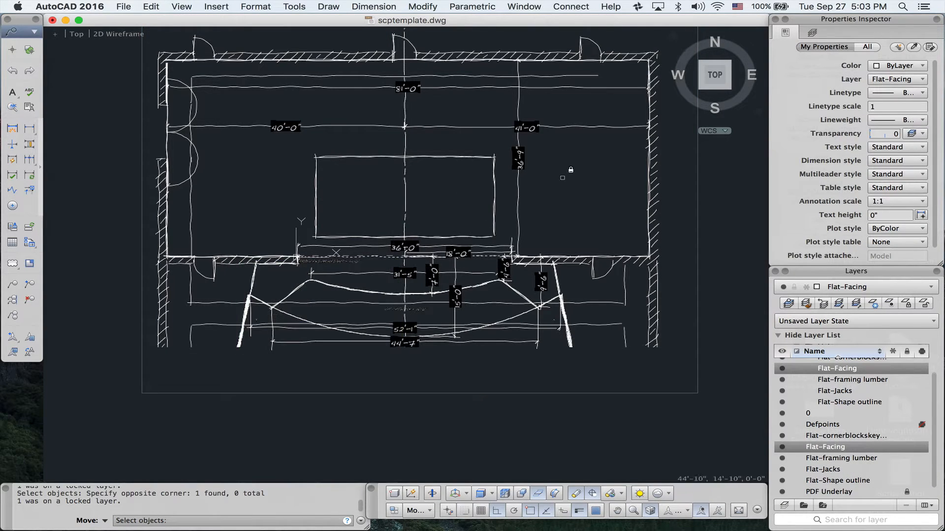
scroll(459, 249, "down", 1)
middle_click_drag(458, 249, 451, 326)
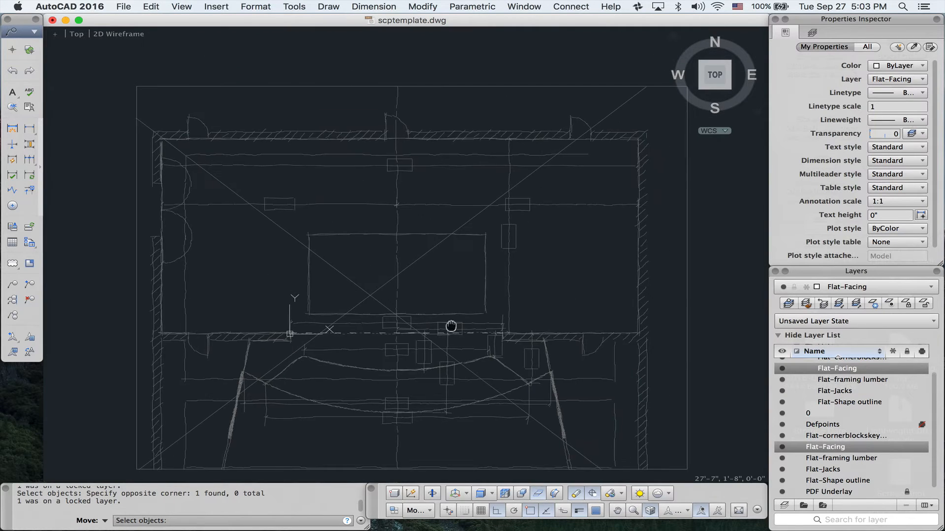
scroll(451, 325, "down", 1)
scroll(451, 326, "up", 1)
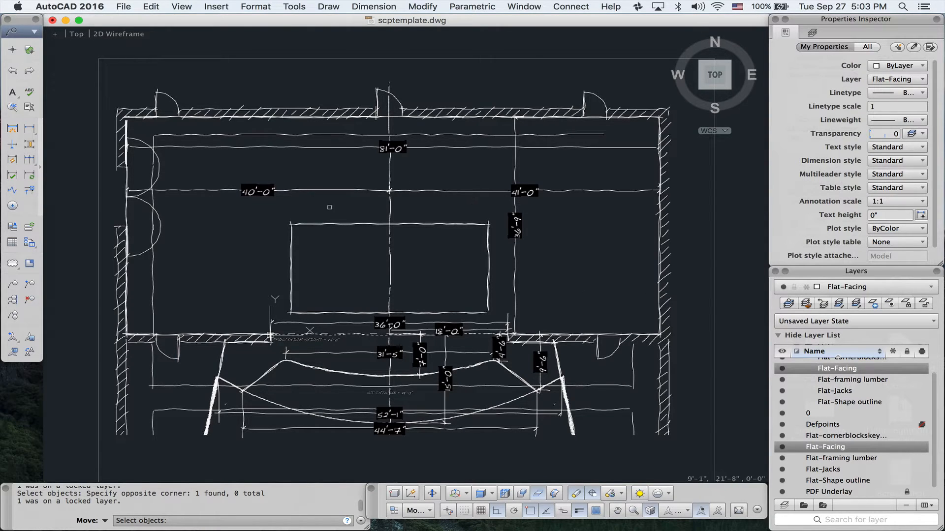
scroll(525, 271, "up", 2)
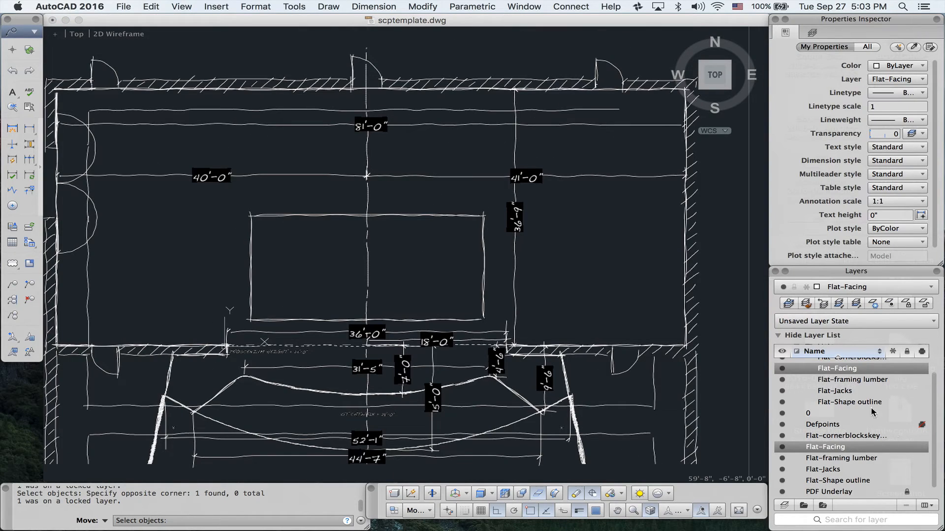
Create a new layer named Guides and make it the current layer
scroll(849, 467, "down", 1)
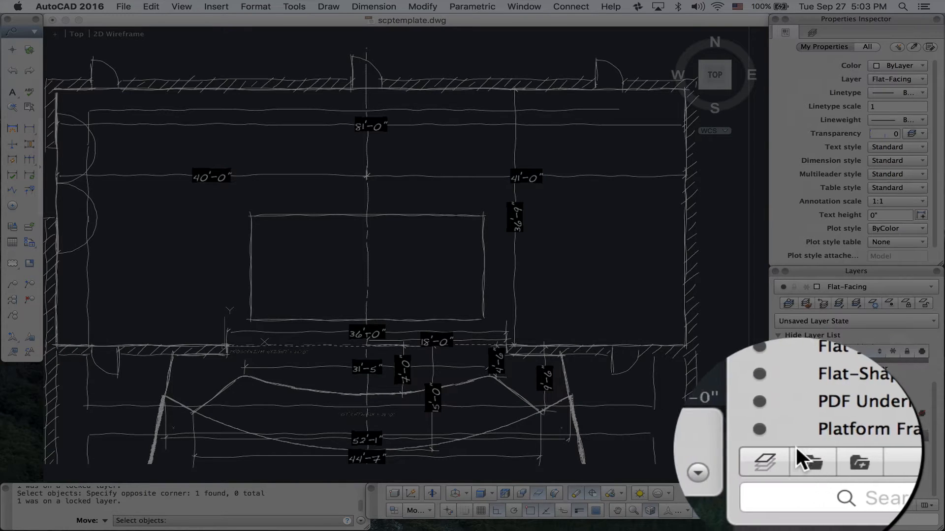
left_click(782, 506)
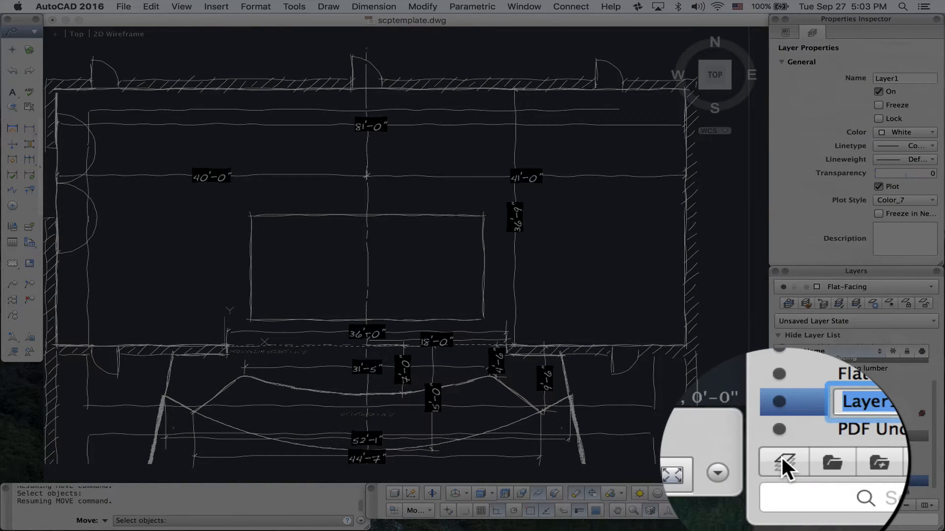
type("Guides")
key("Return")
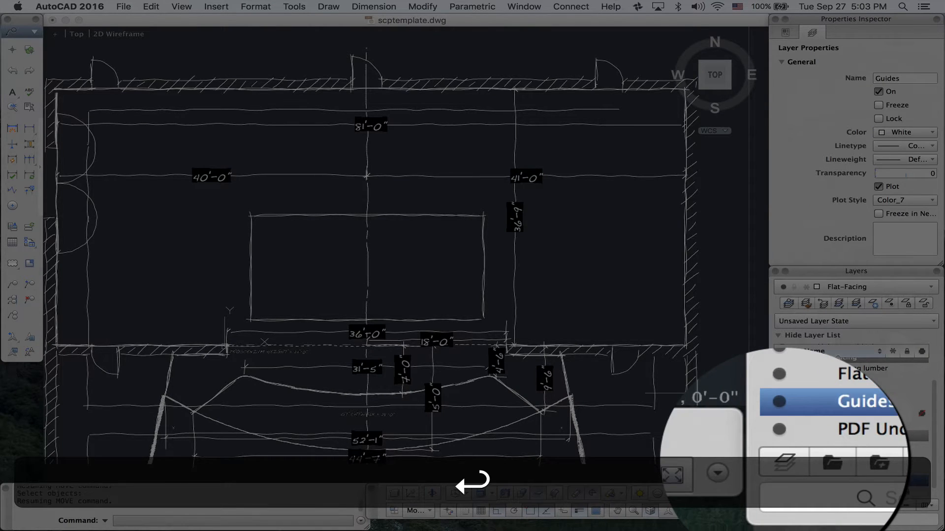
left_click(796, 413)
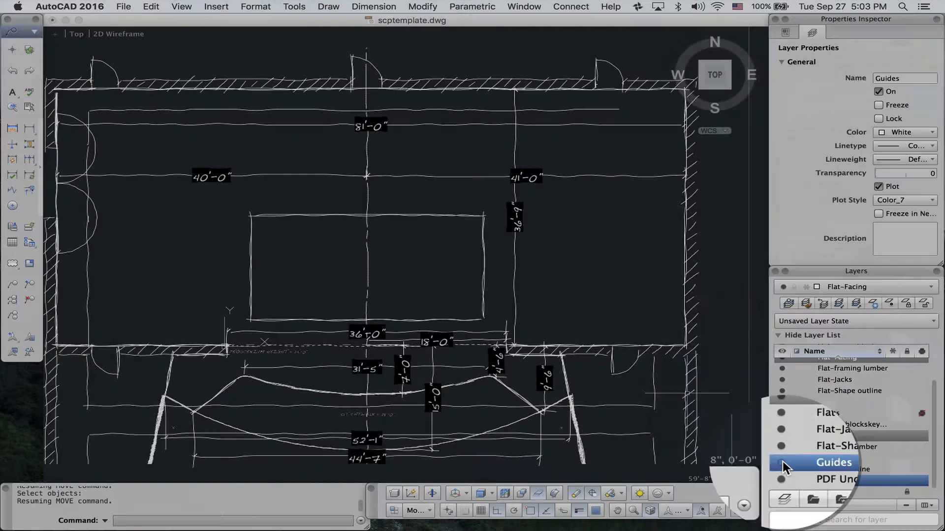
left_click(782, 481)
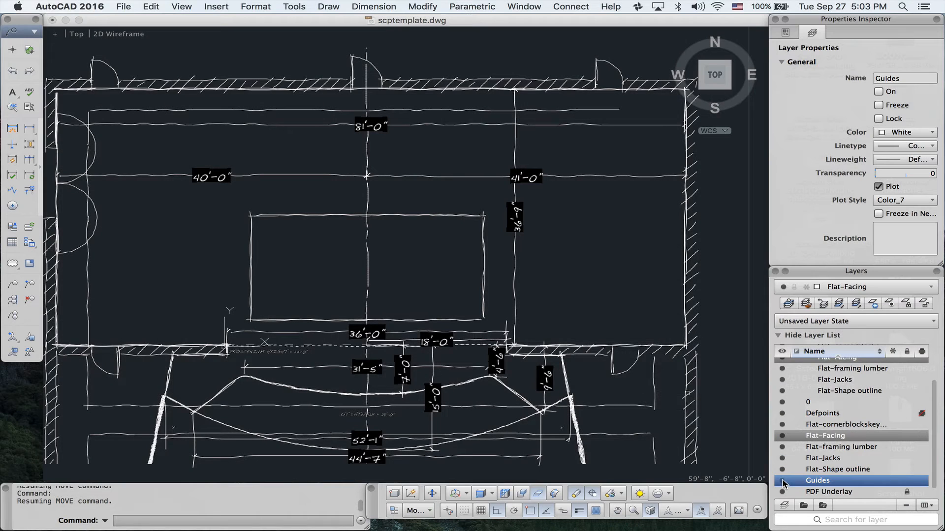
double_click(819, 481)
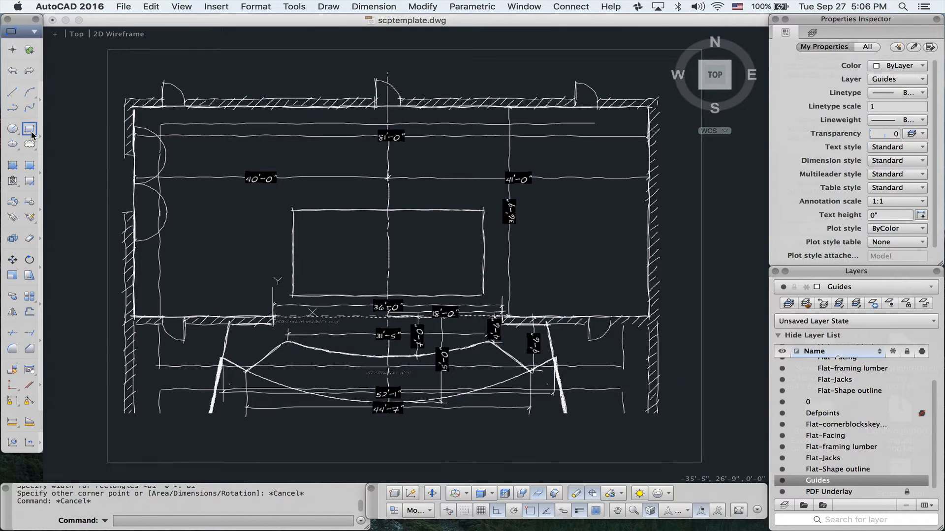
Draw an 81' by 36'9" rectangle over the main stage area, starting from its lower-left inside wall corner
left_click(31, 133)
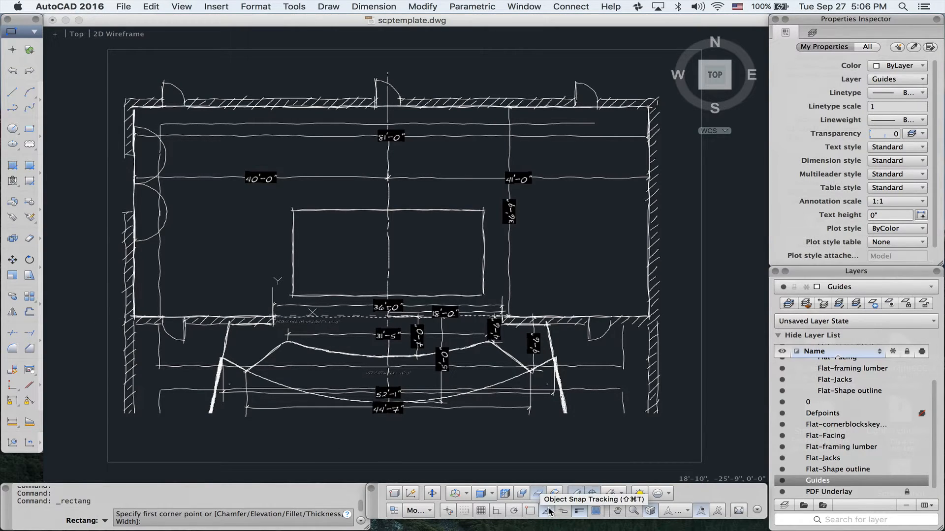
left_click(134, 316)
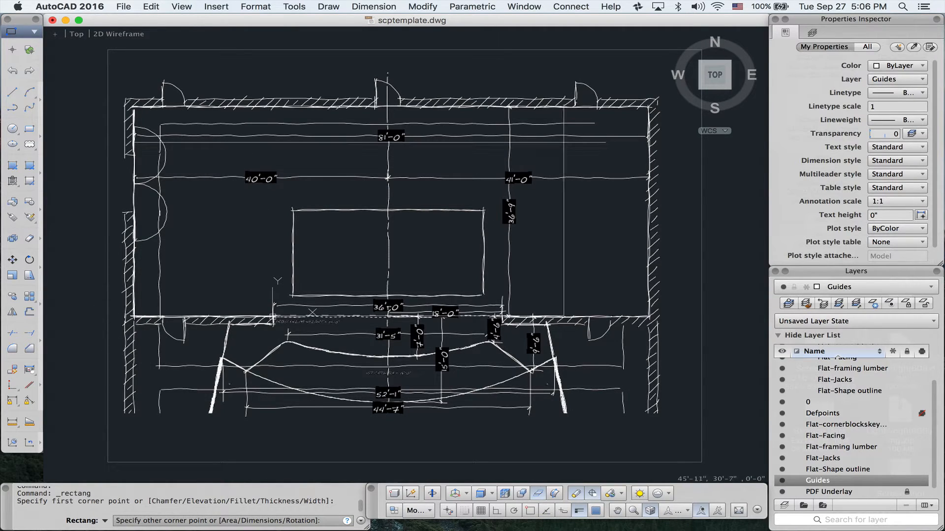
type("d")
key("Return")
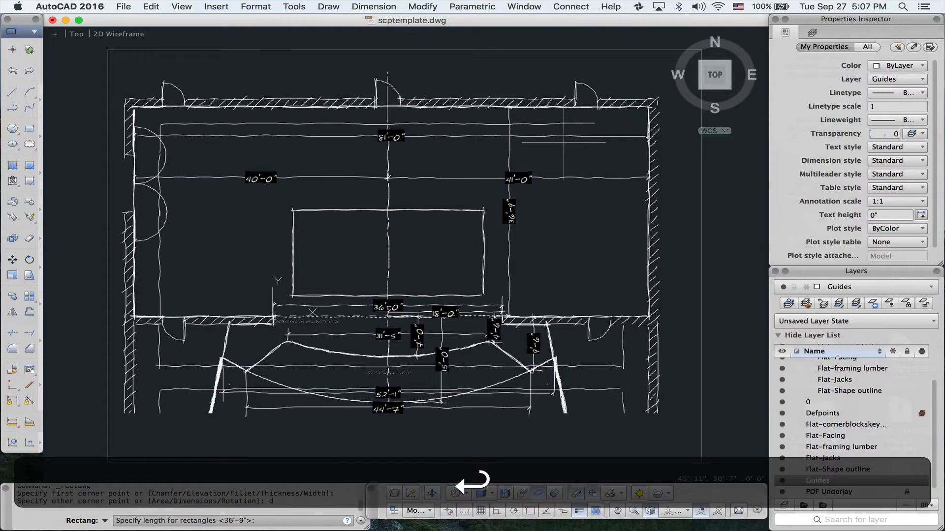
type("81")
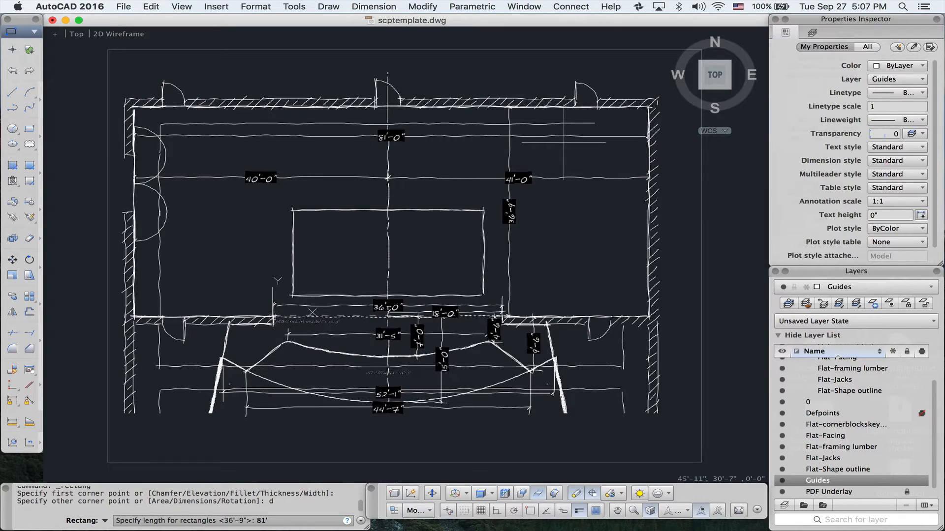
key("Return")
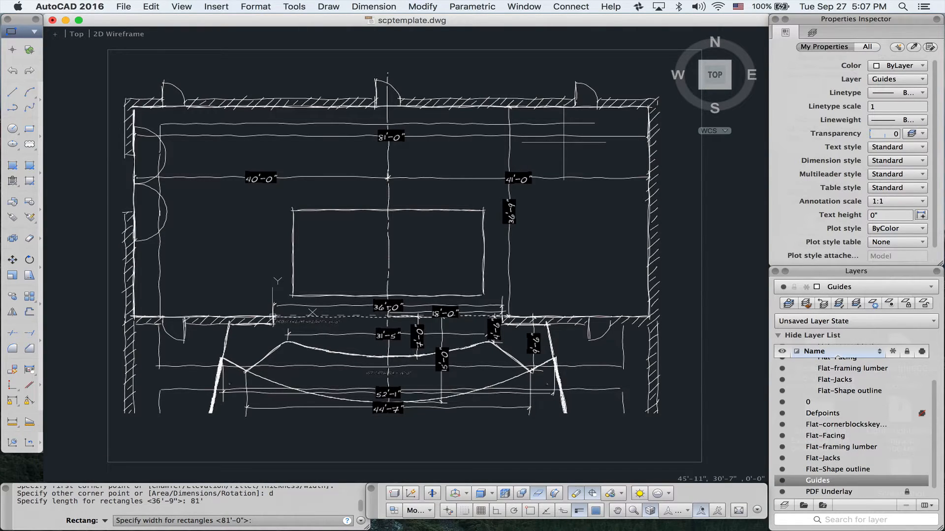
type("36'9")
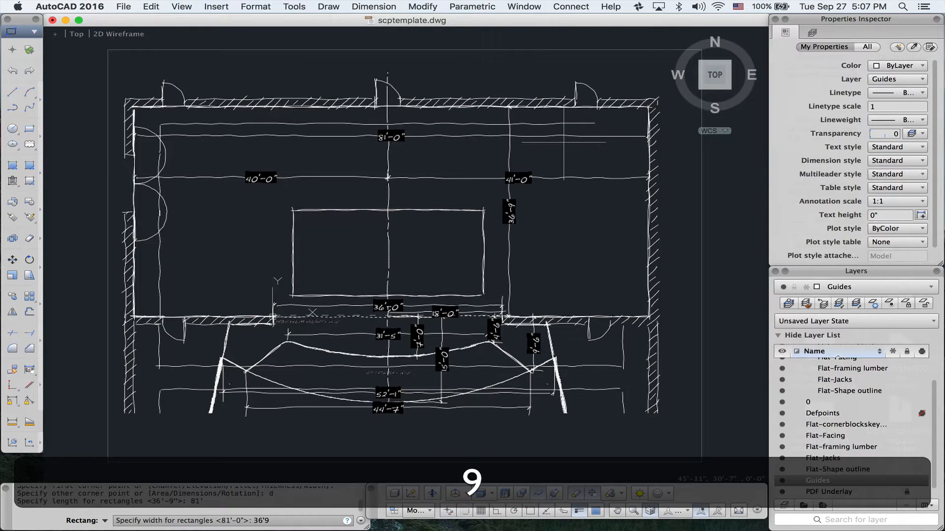
key("Return")
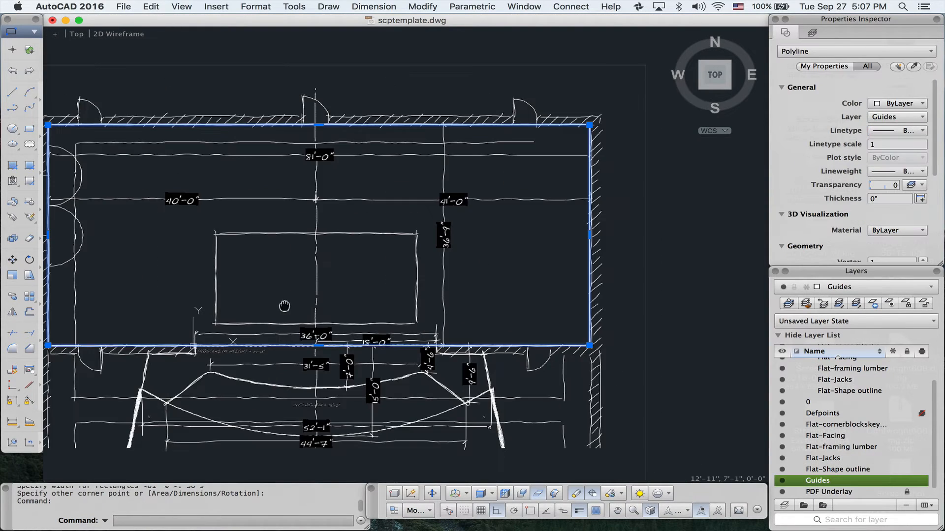
middle_click_drag(281, 305, 429, 301)
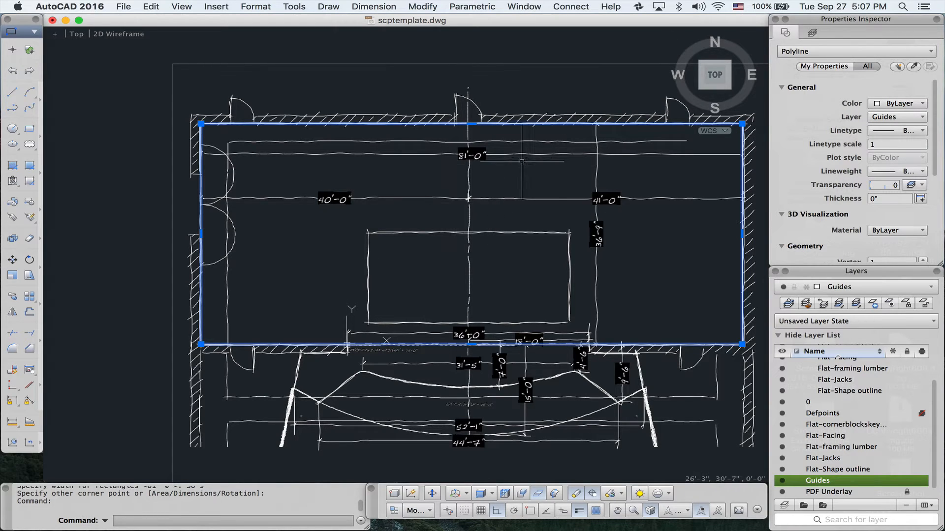
Set the Guides layer's color to yellow and clear the rectangle selection
left_click(822, 481)
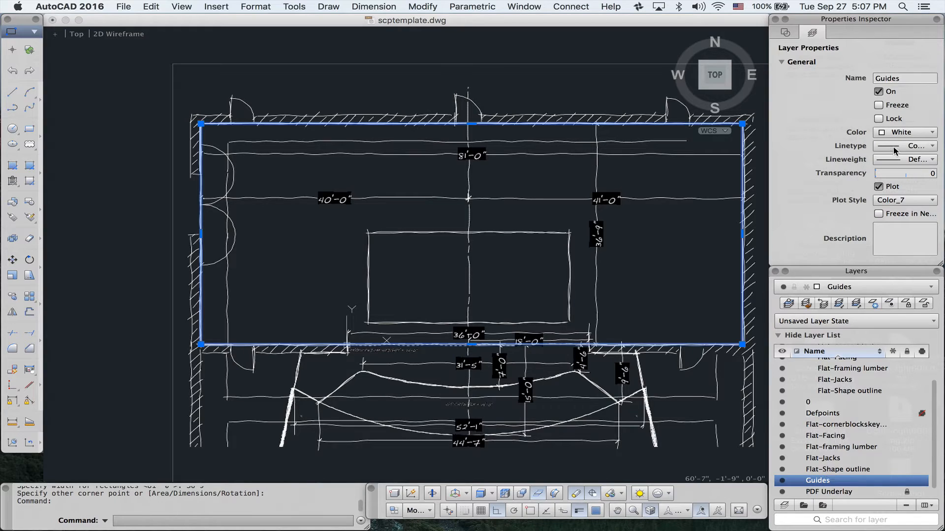
left_click(899, 133)
left_click(892, 159)
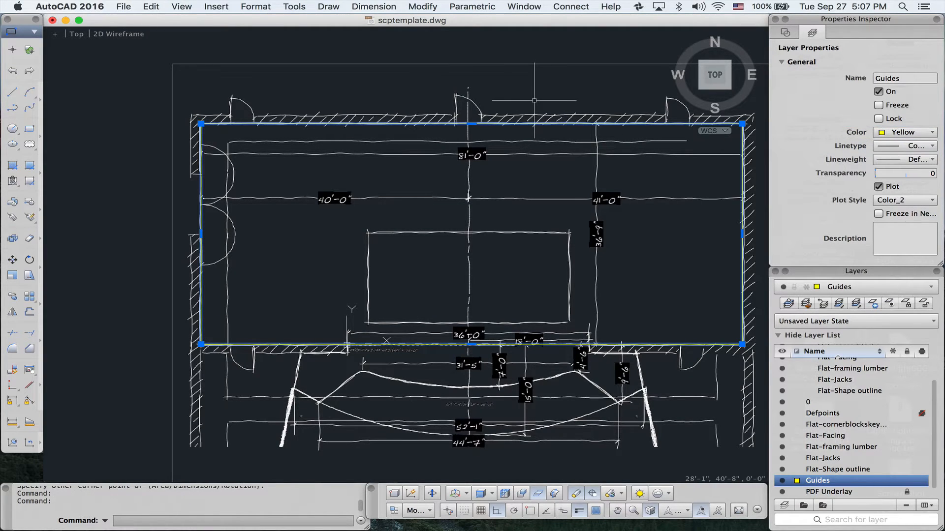
key("Escape")
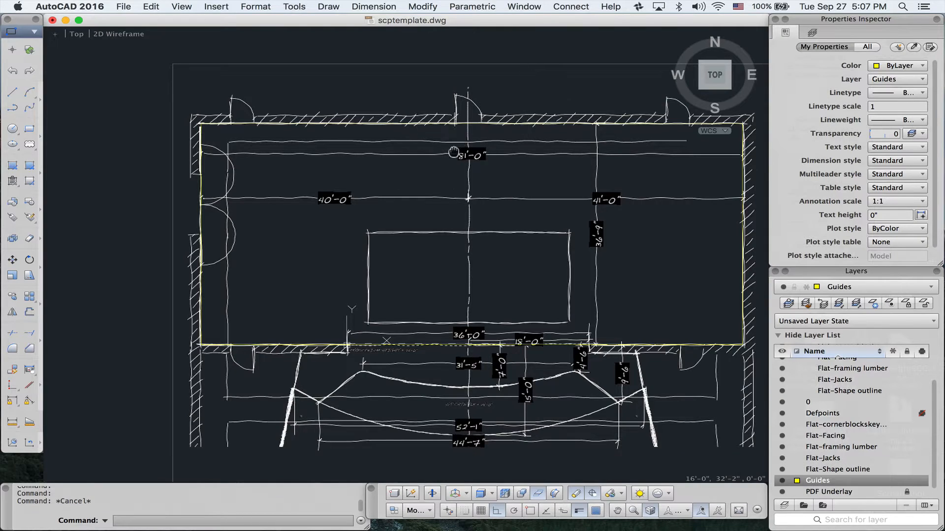
Draw a 36' by 24" rectangle across the proscenium opening, extending downward from the opening's upper-left corner
middle_click_drag(453, 152, 371, 202)
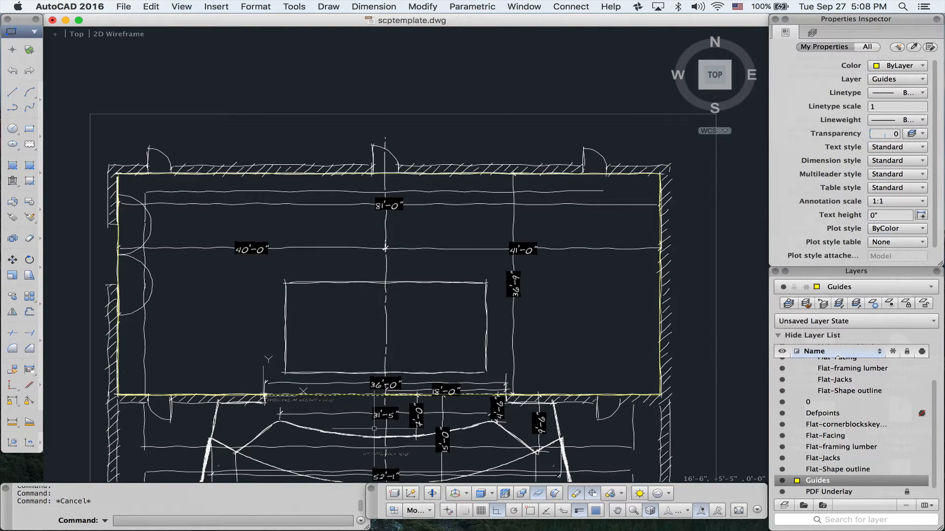
mouse_move(374, 428)
middle_mouse_down()
mouse_move(388, 378)
mouse_move(387, 304)
middle_mouse_up()
scroll(382, 303, "up", 1)
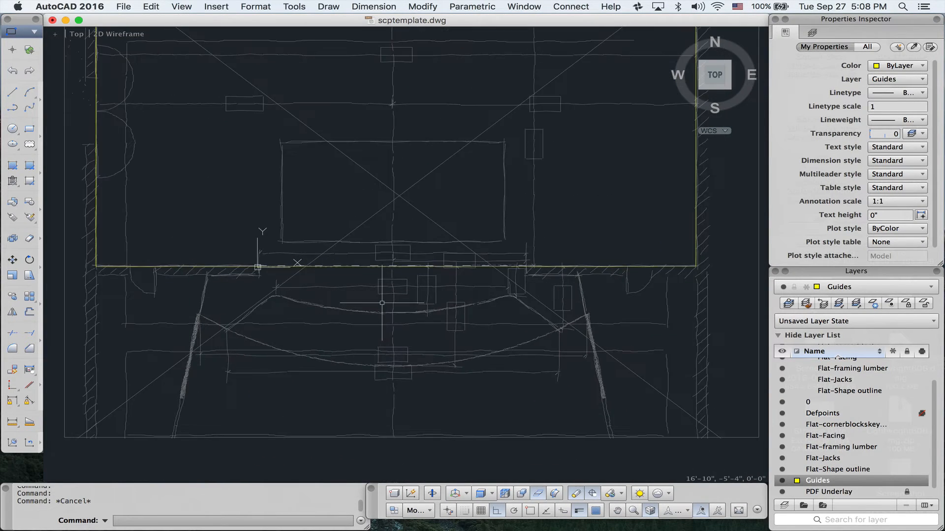
scroll(382, 303, "up", 1)
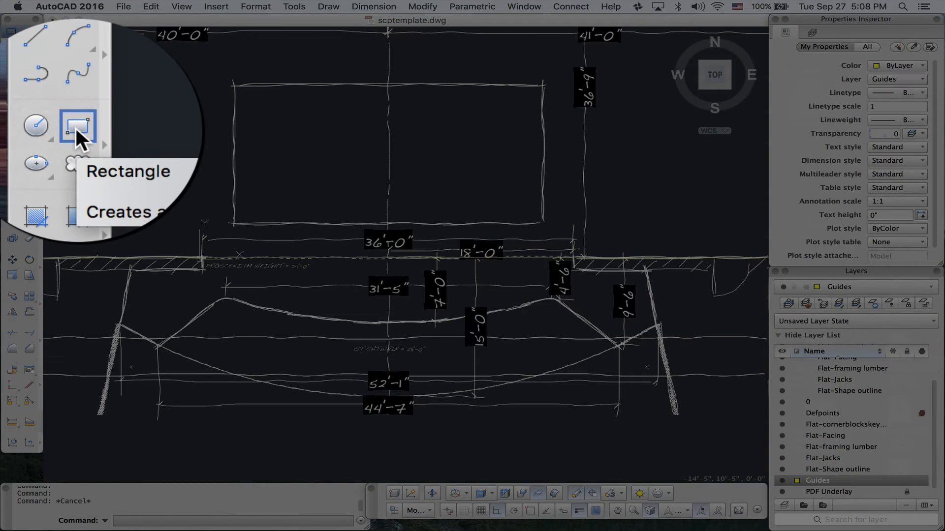
left_click(30, 128)
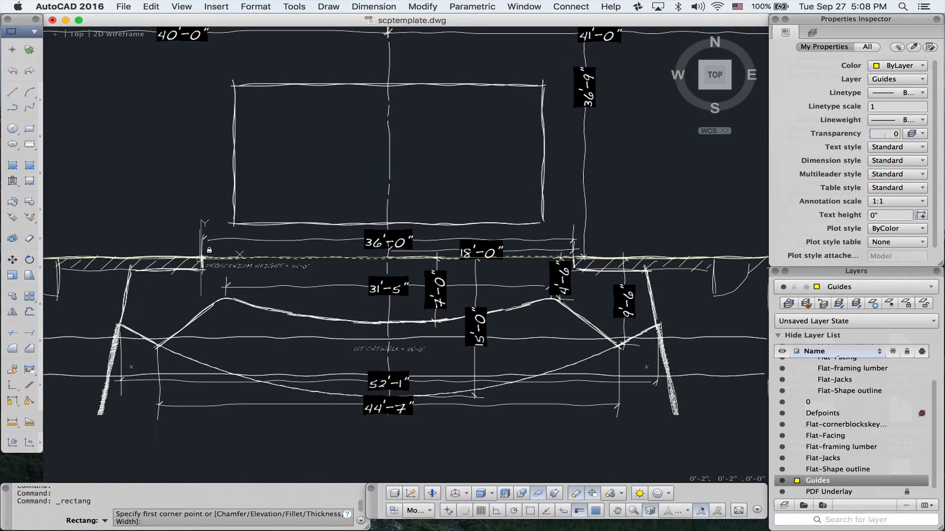
left_click(202, 257)
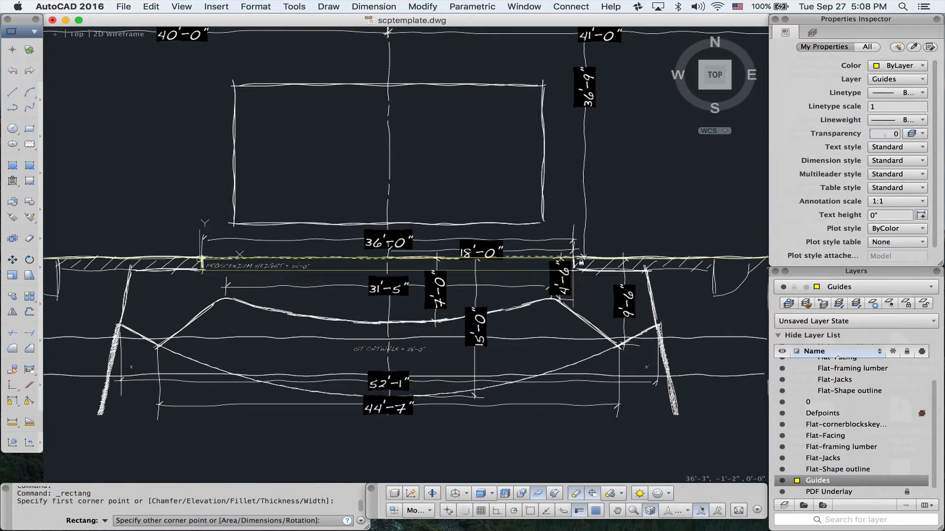
type("d")
key("Return")
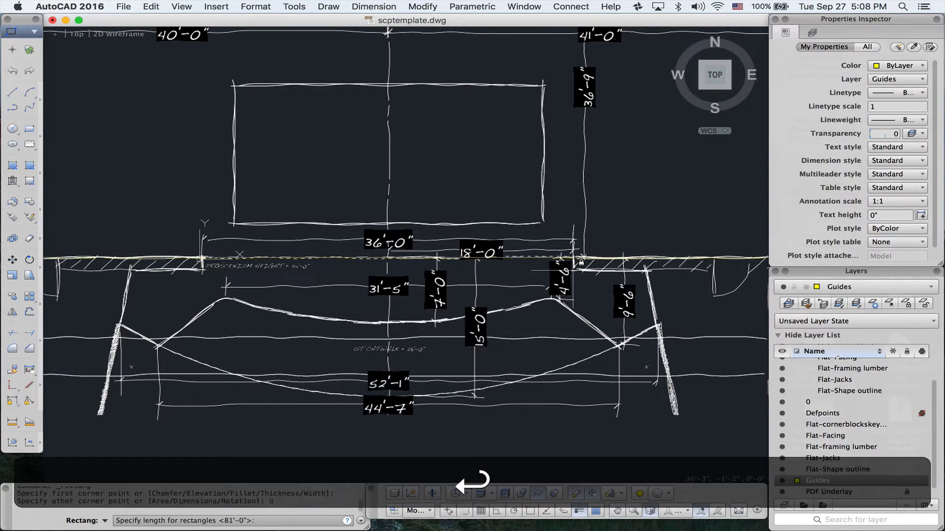
type("36")
key("Return")
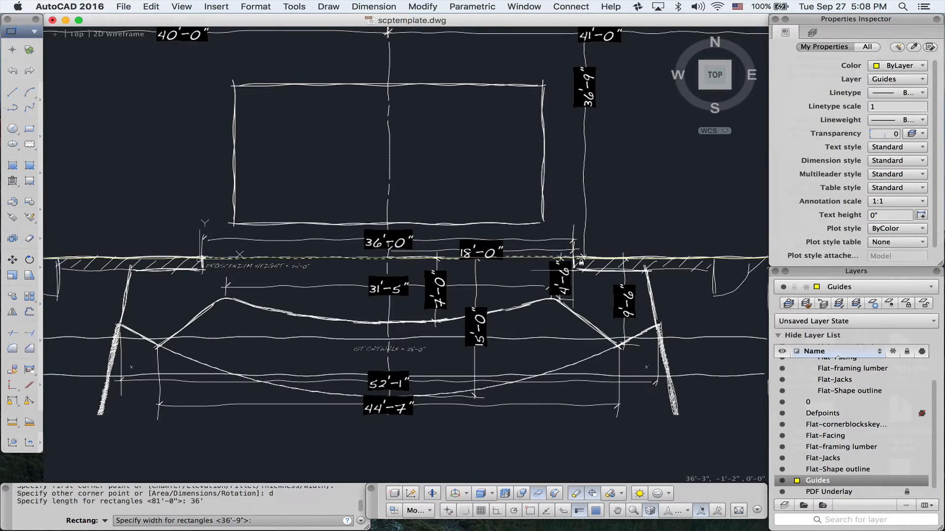
type("24")
key("Return")
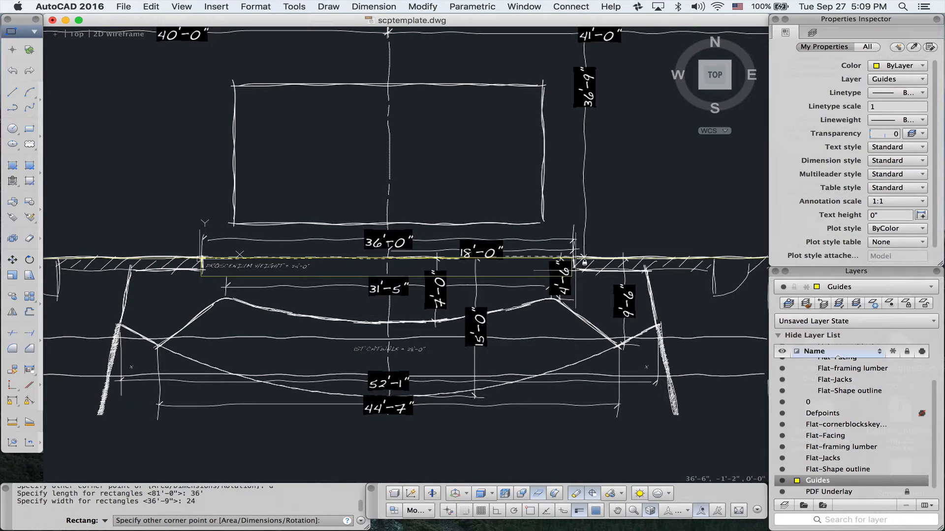
left_click(583, 257)
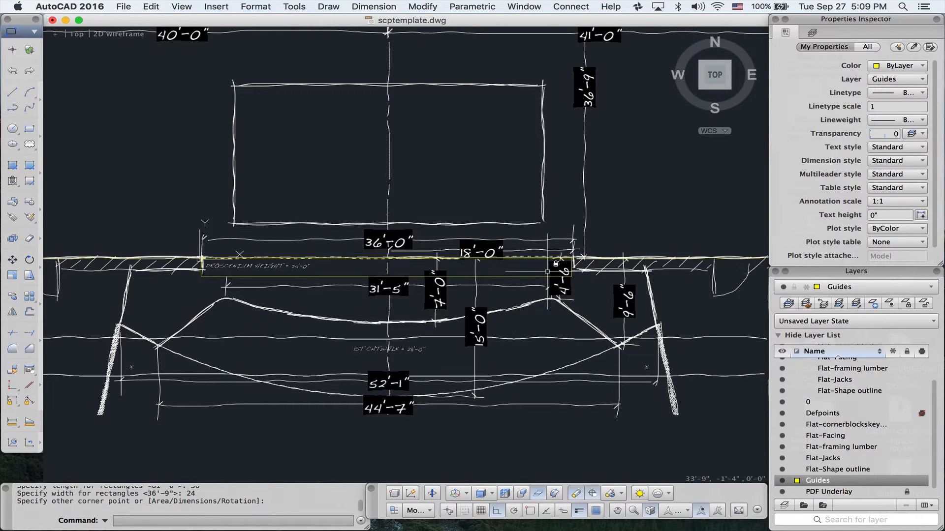
Trace the 31'-5" wide inner apron curve with a 3-point arc from its left end through the centre line to its right end
scroll(547, 271, "down", 2)
scroll(552, 281, "up", 7)
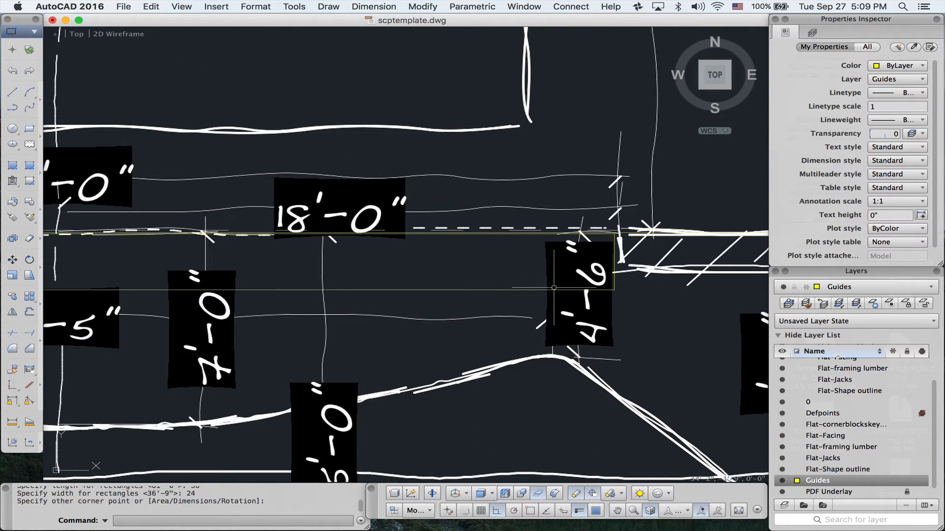
scroll(553, 287, "down", 7)
left_click(30, 92)
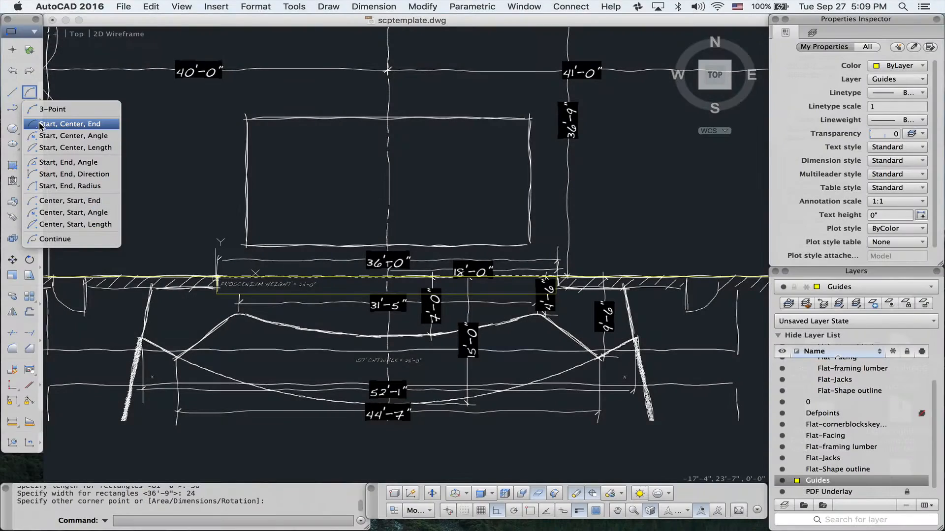
left_click(47, 109)
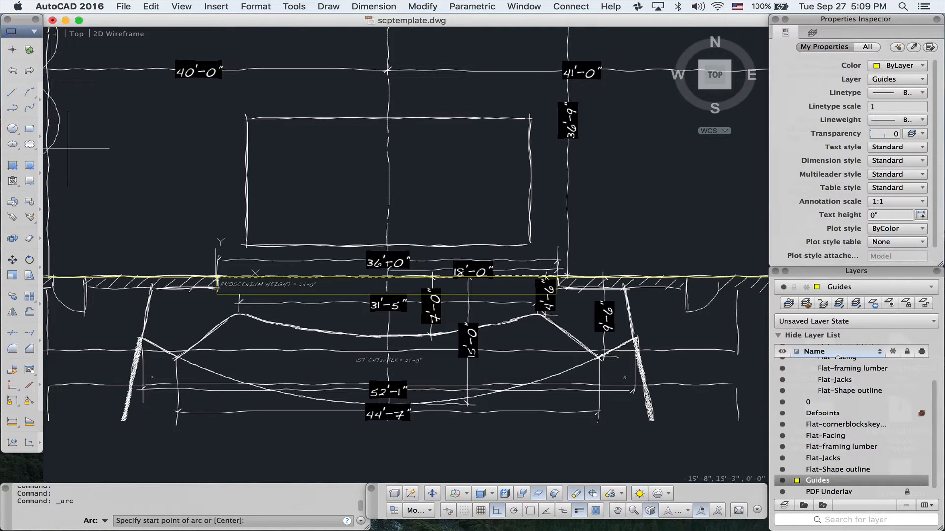
left_click(238, 314)
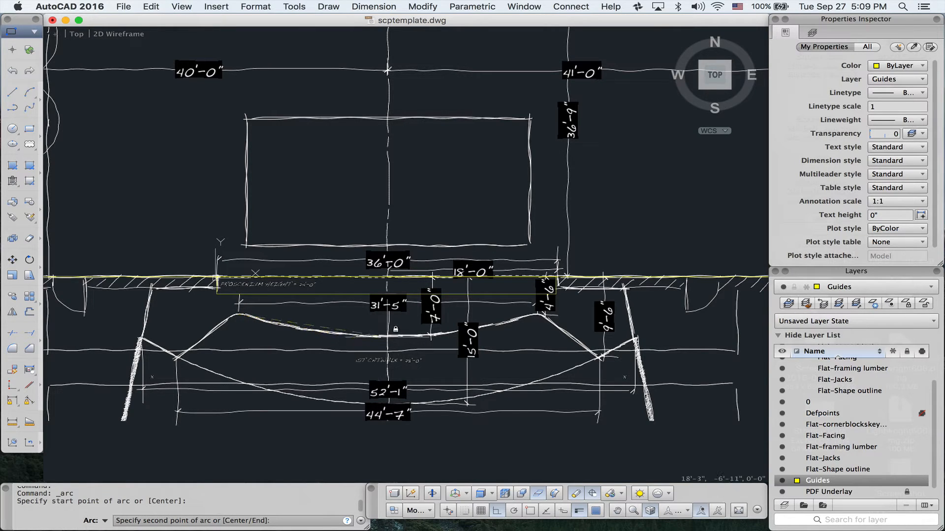
left_click(387, 336)
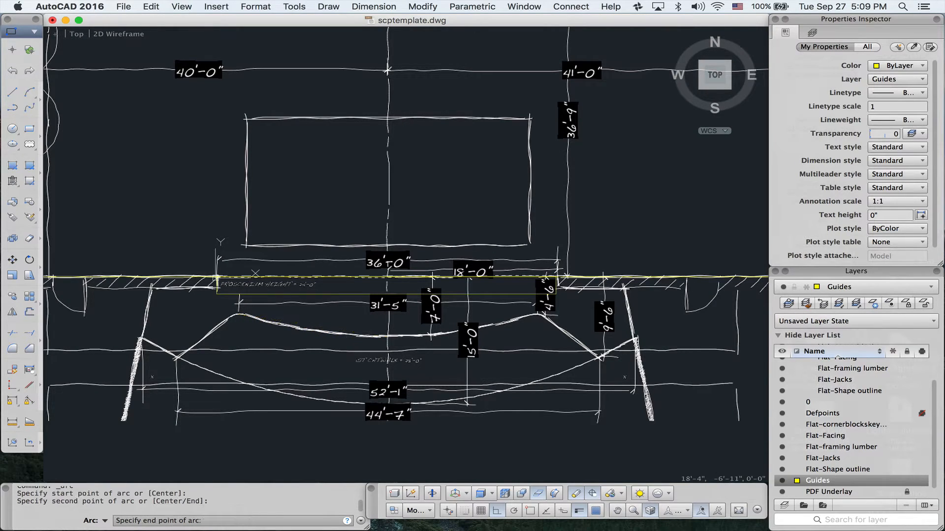
left_click(537, 313)
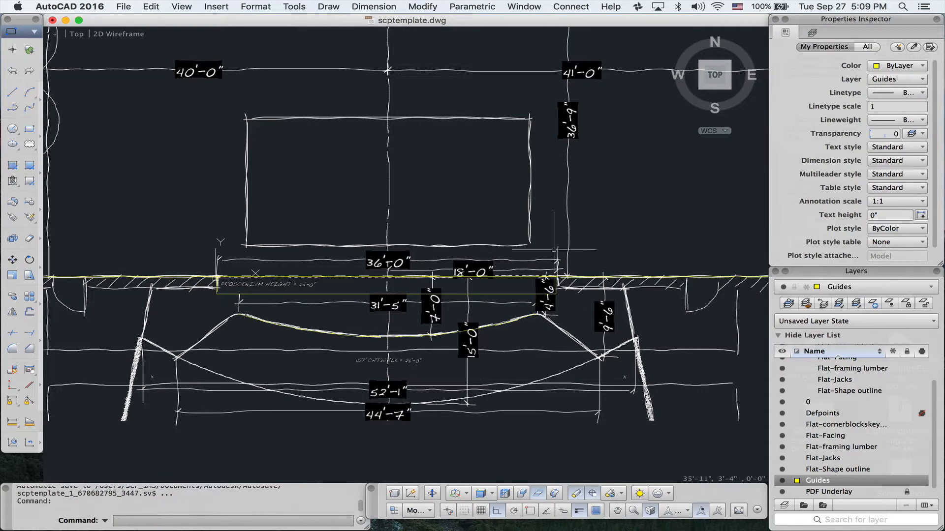
Trace the 52'-1" wide outer apron curve with a 3-point arc from its left end through the centre line to its right end
left_click(149, 330)
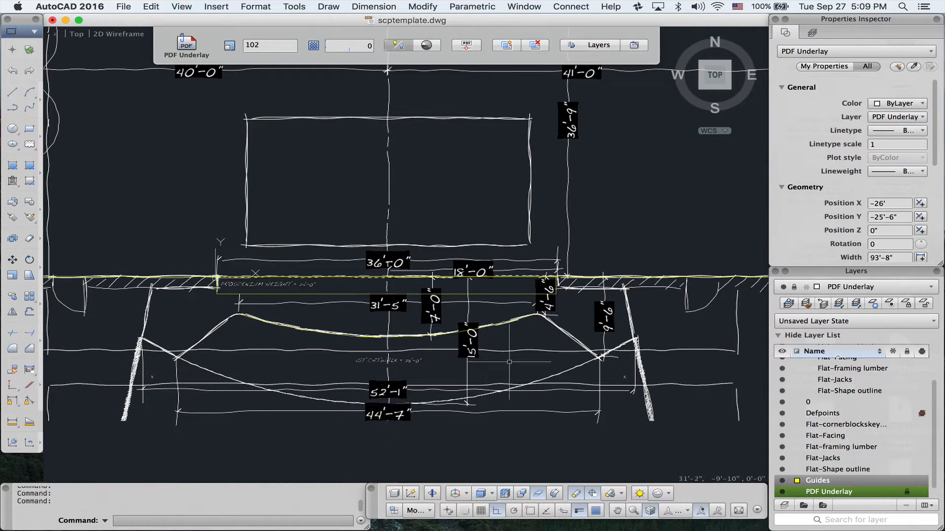
left_click(31, 93)
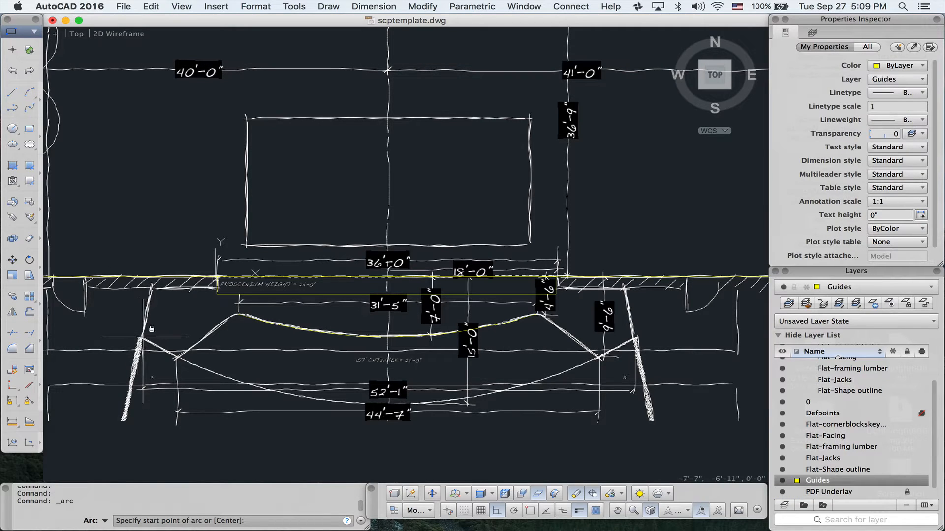
left_click(142, 338)
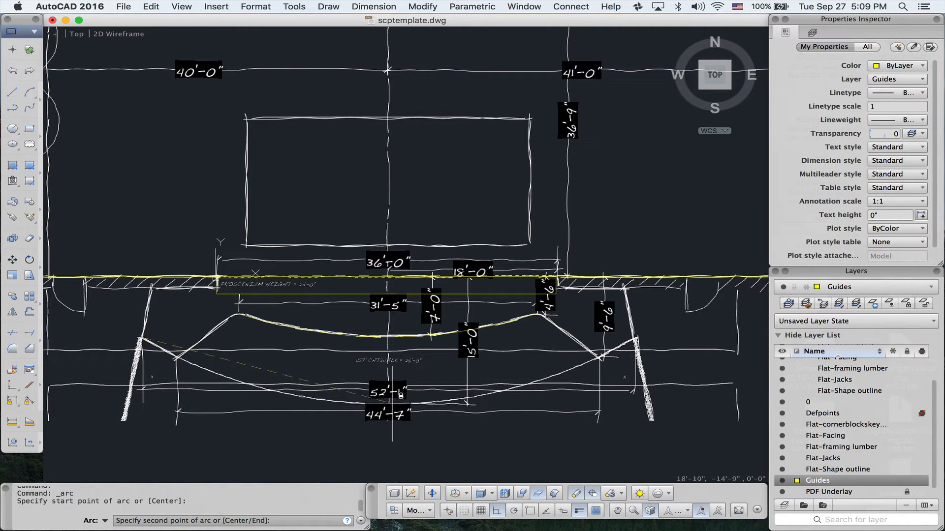
left_click(389, 404)
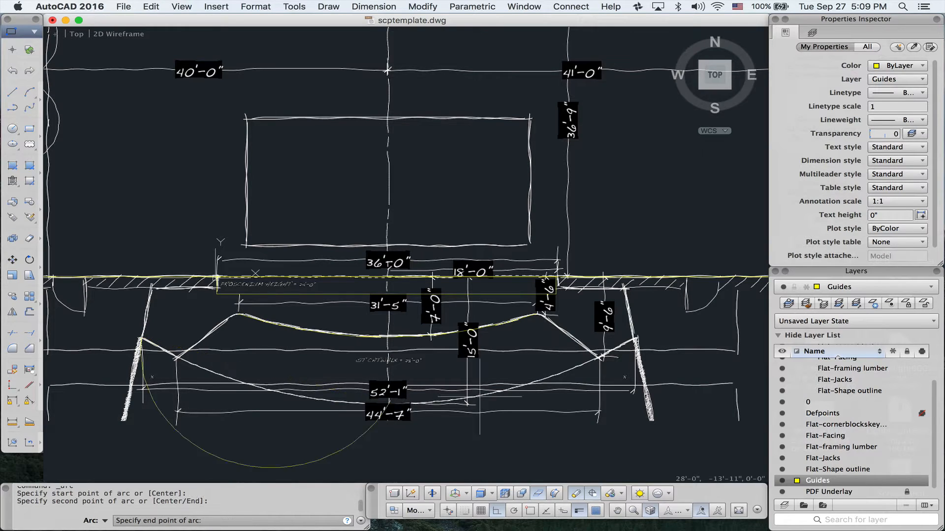
left_click(635, 339)
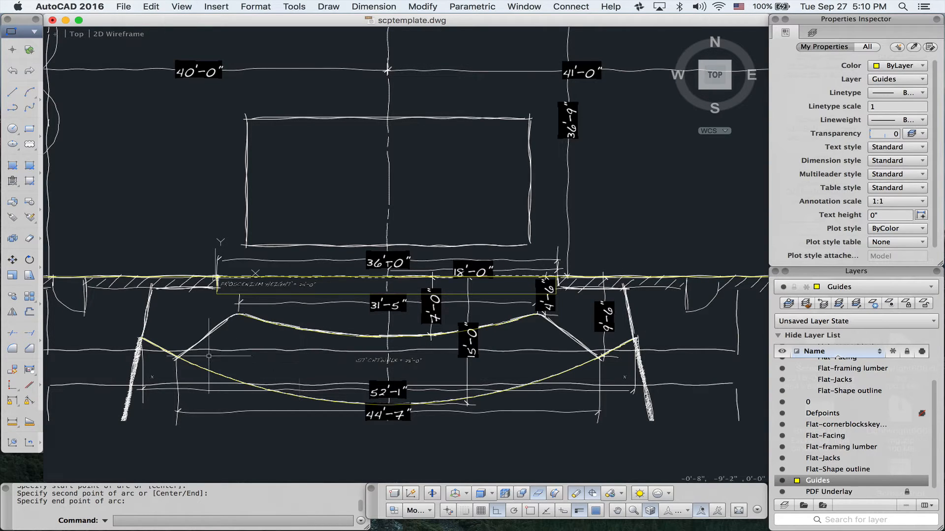
Trace the hand-drawn rectangle at centre stage above the proscenium opening, from its upper-left corner to its lower-right corner
middle_click_drag(173, 309, 151, 380)
scroll(152, 379, "down", 1)
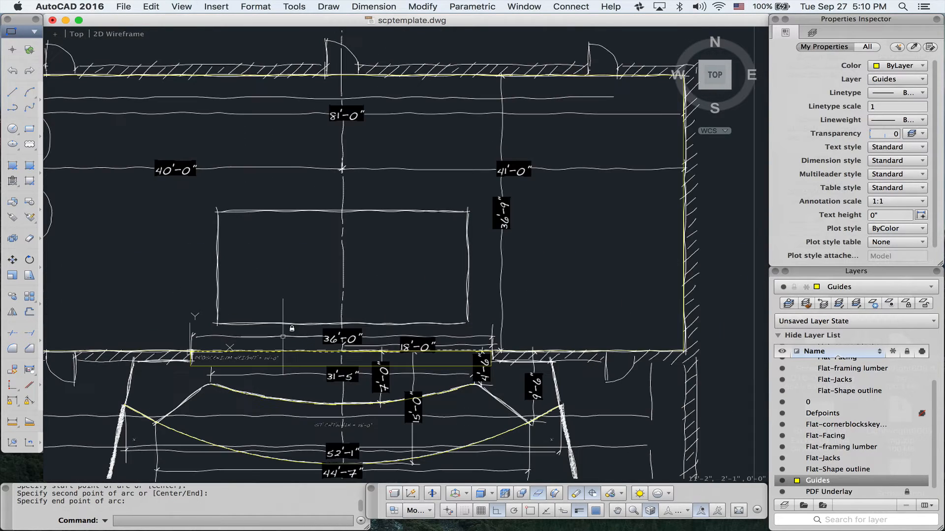
left_click(29, 129)
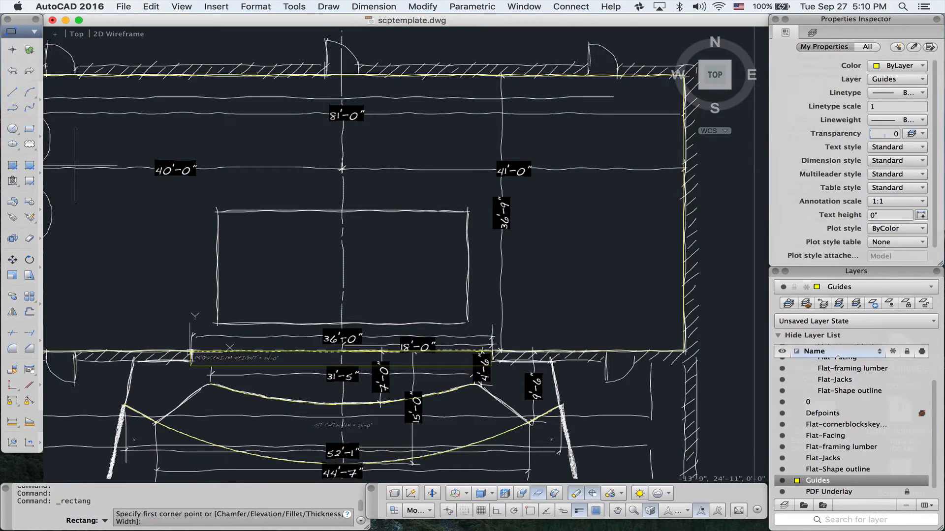
left_click(218, 211)
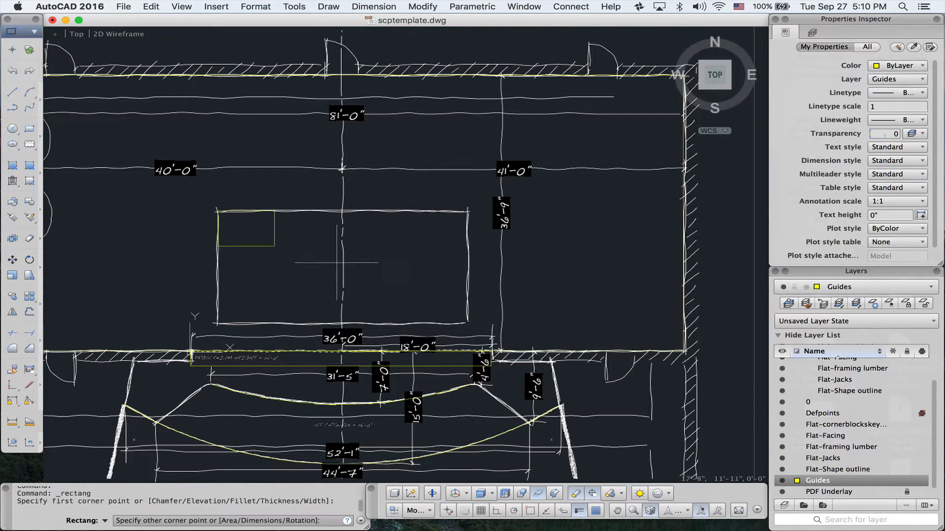
left_click(468, 323)
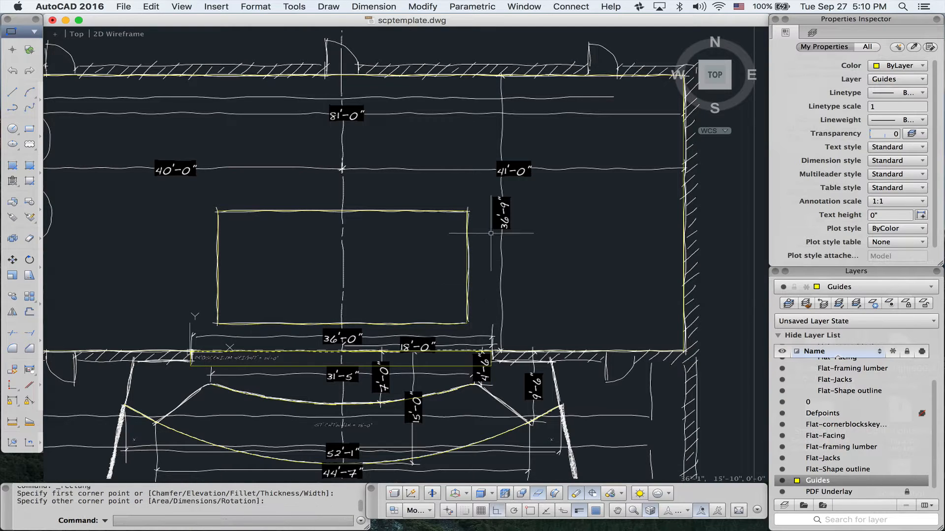
Stretch the proscenium rectangle's lower-right vertex straight up to meet the underside of the hatched wall
mouse_move(415, 212)
middle_mouse_down()
mouse_move(445, 185)
mouse_move(458, 156)
mouse_move(445, 154)
mouse_move(437, 175)
mouse_move(481, 175)
mouse_move(464, 165)
mouse_move(474, 221)
mouse_move(415, 200)
mouse_move(445, 143)
mouse_move(470, 151)
mouse_move(412, 160)
middle_mouse_up()
scroll(517, 308, "up", 5)
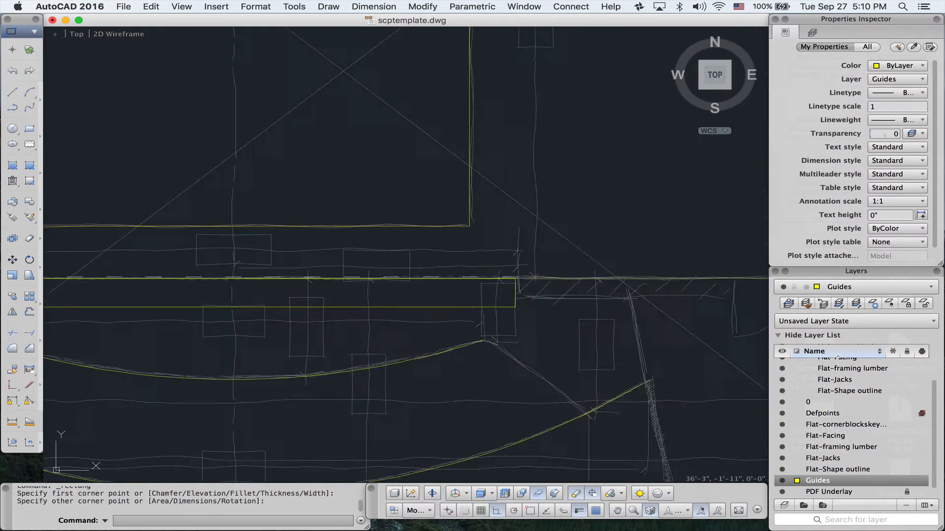
left_click(508, 307)
mouse_move(509, 306)
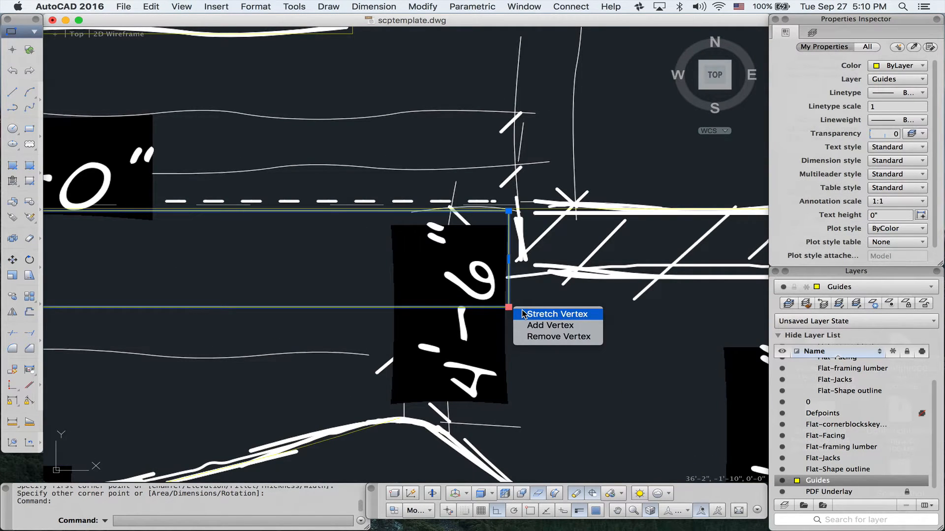
left_click(524, 314)
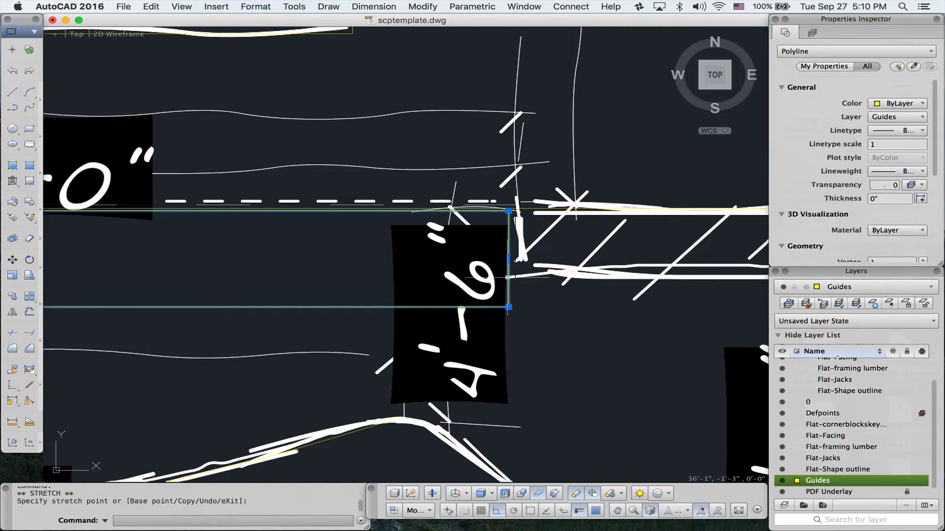
left_click(508, 307)
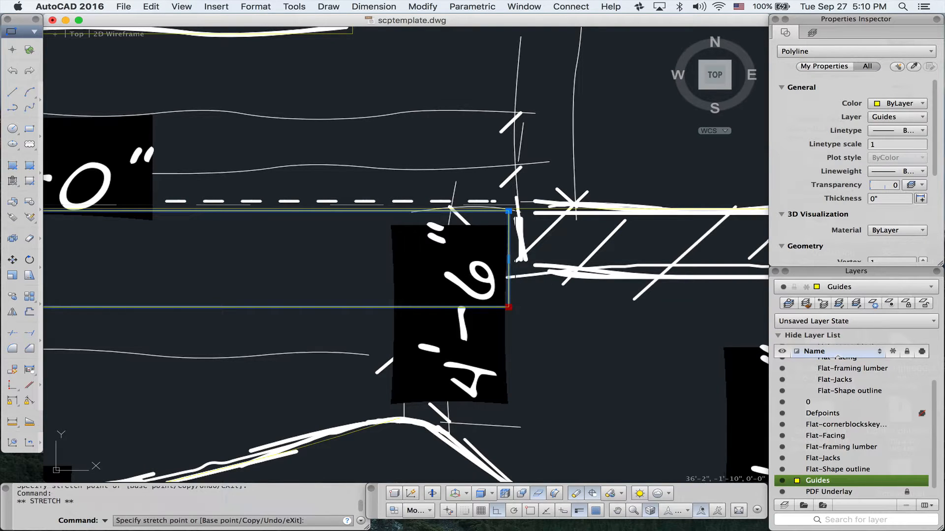
left_click(508, 276)
scroll(368, 277, "down", 6)
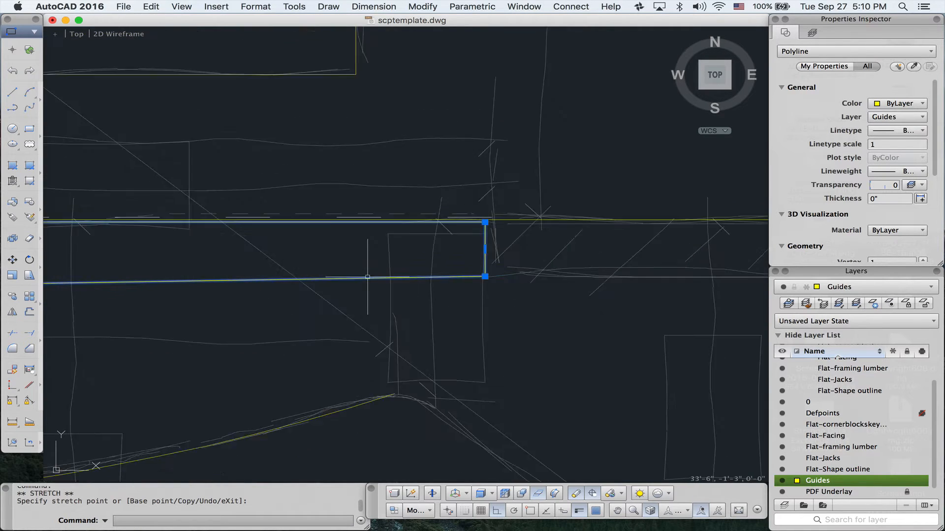
Stretch the proscenium rectangle's lower-left vertex up about 8" so its bottom edge is level, and deselect the rectangle
middle_click_drag(367, 277, 733, 262)
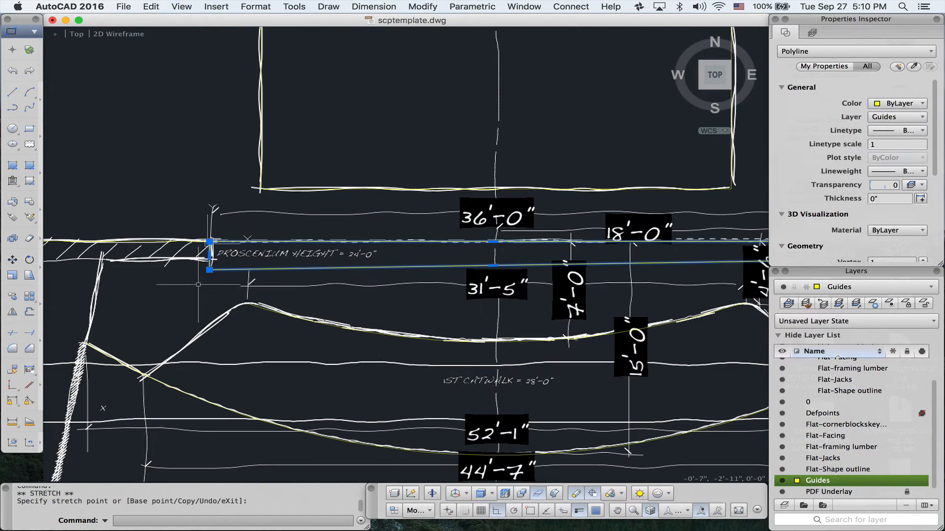
scroll(201, 264, "up", 6)
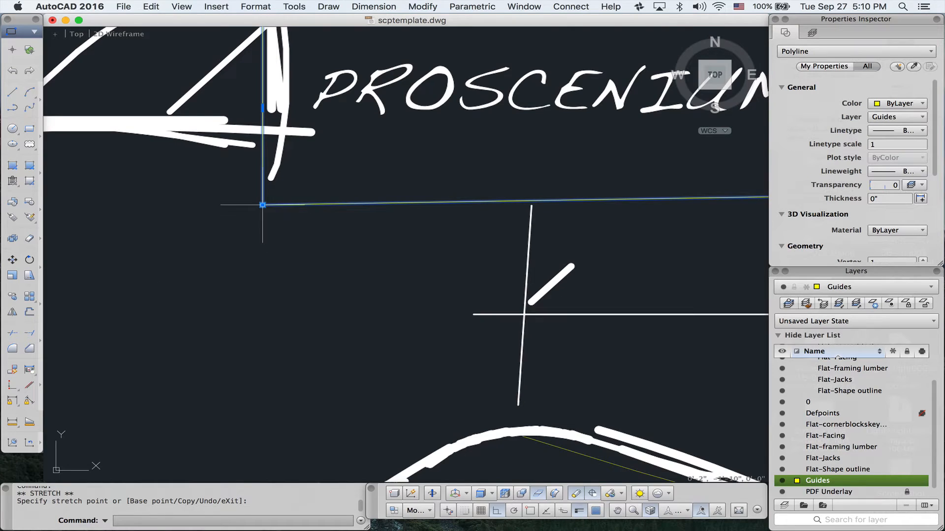
left_click(262, 205)
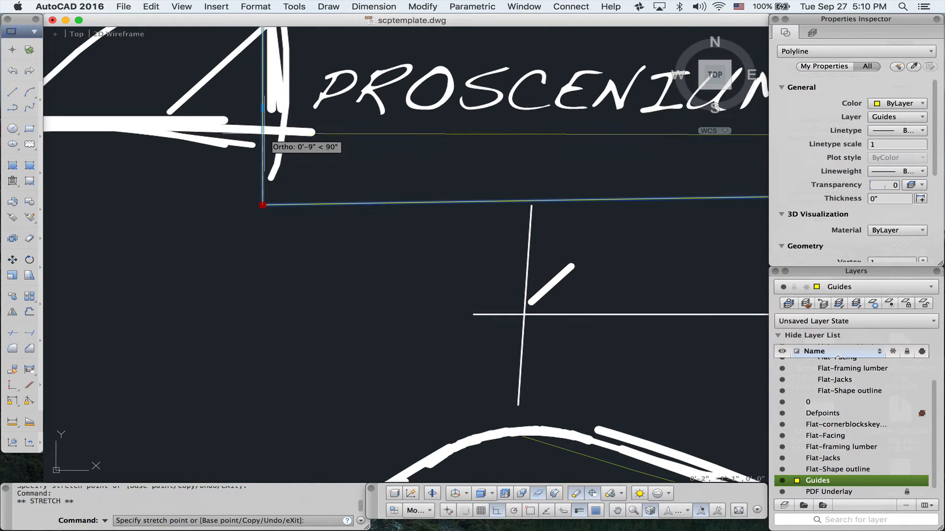
key("shift")
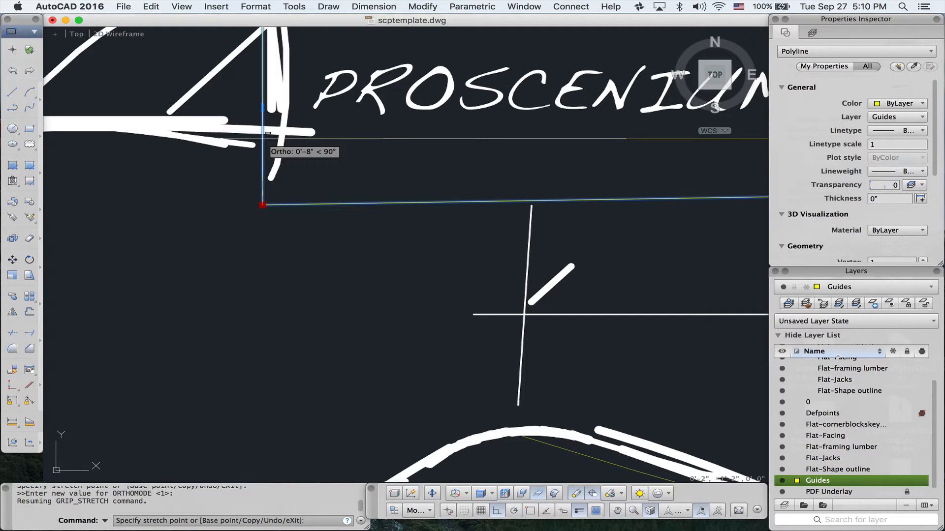
left_click(263, 138)
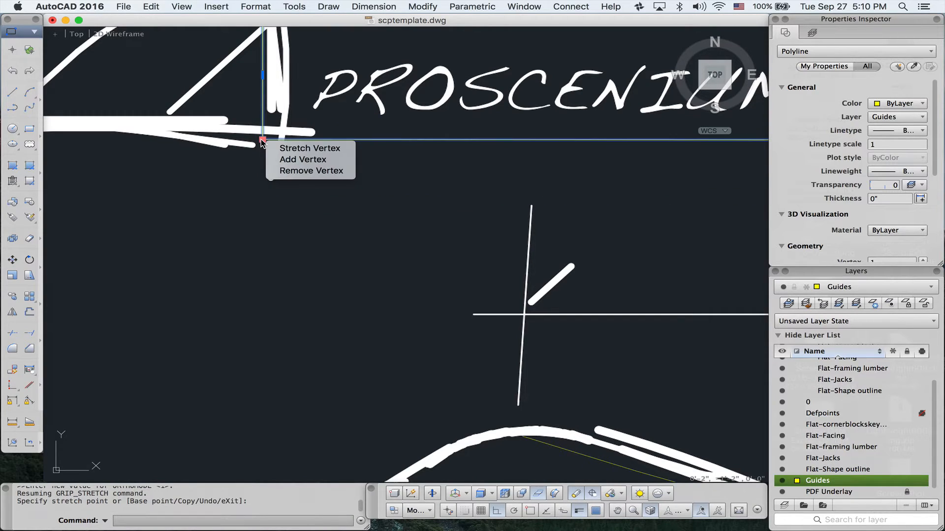
left_click(508, 213)
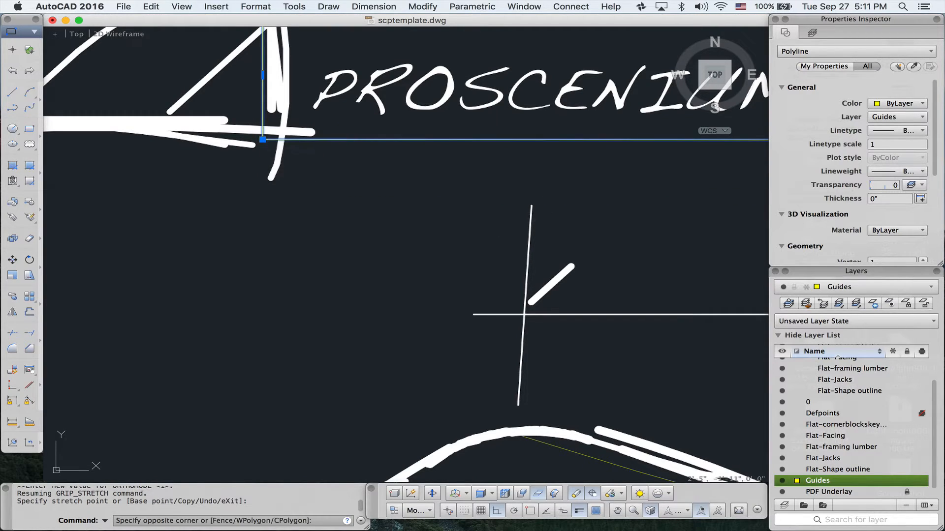
scroll(508, 213, "down", 5)
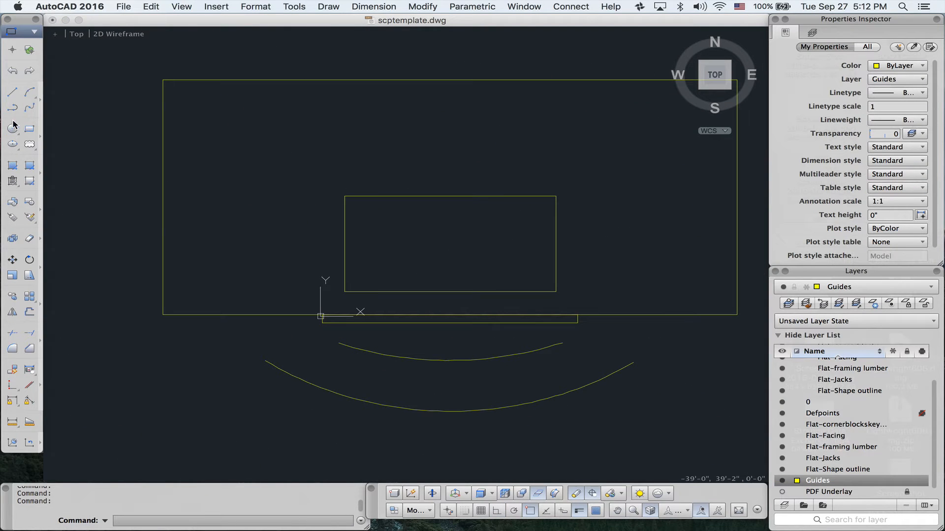
Trace the inner wall face with a polyline from the proscenium's lower-left corner, around all four stage corners, to the proscenium's lower-right corner
left_click(12, 109)
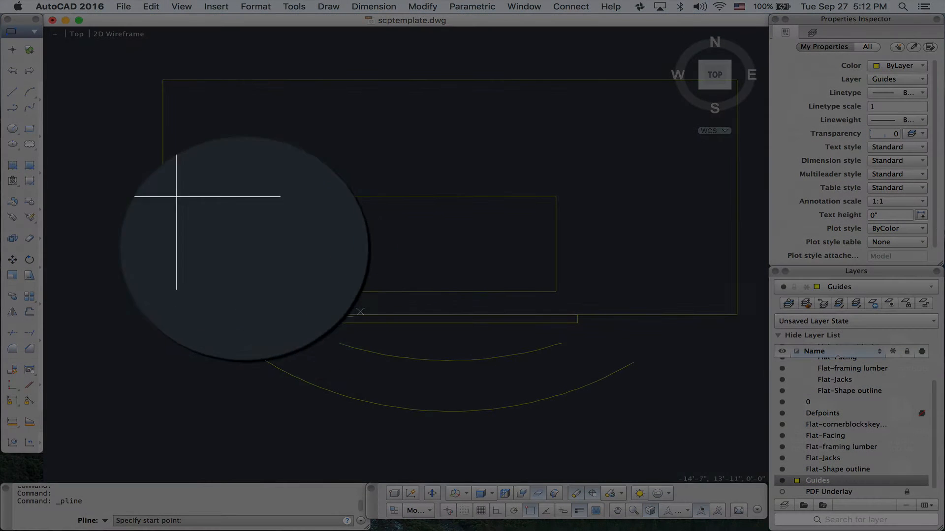
scroll(294, 320, "up", 5)
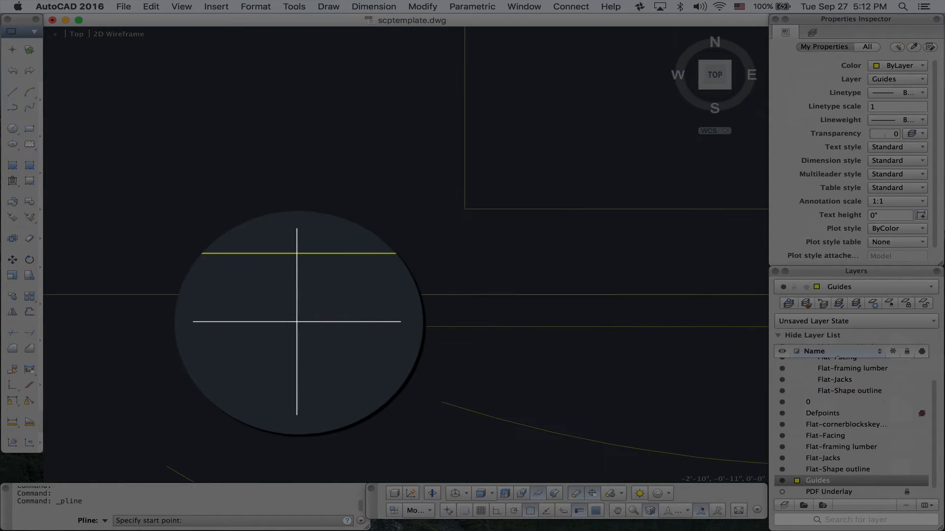
left_click(381, 327)
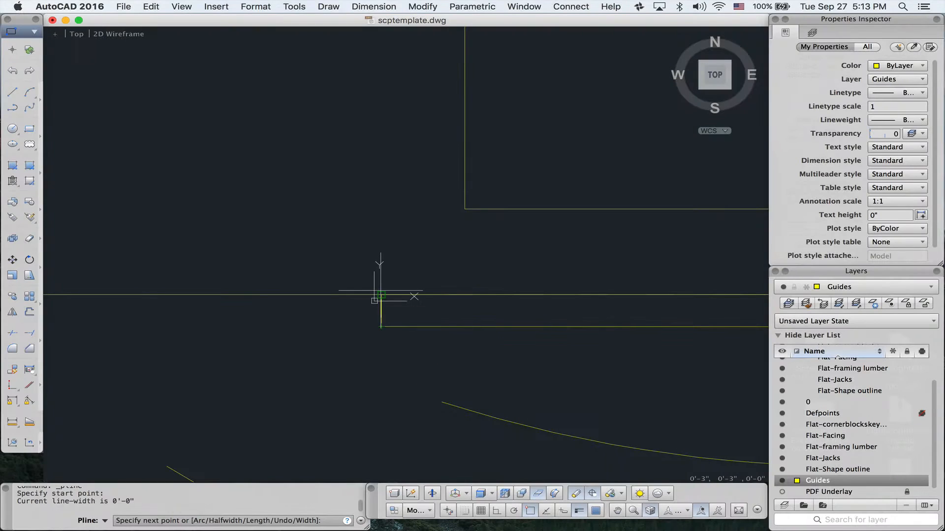
left_click(381, 294)
scroll(381, 295, "down", 3)
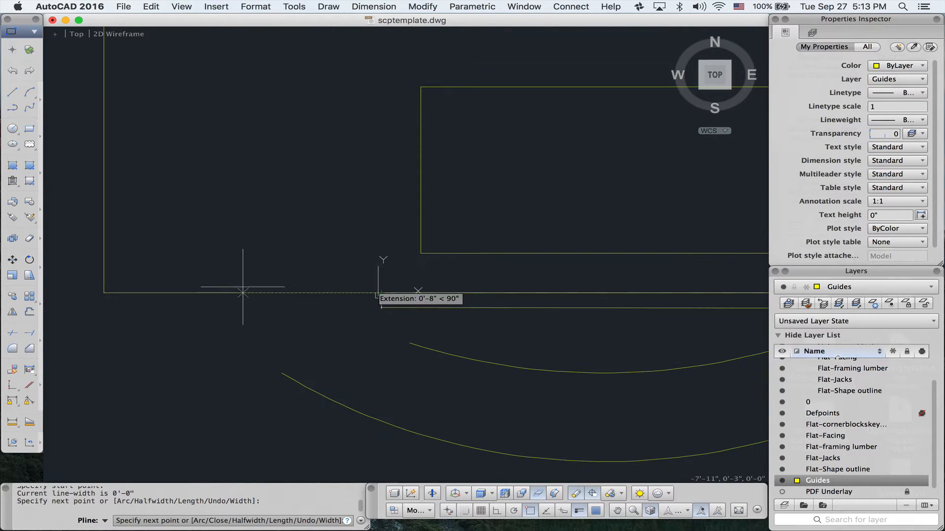
left_click(104, 293)
scroll(108, 192, "down", 4)
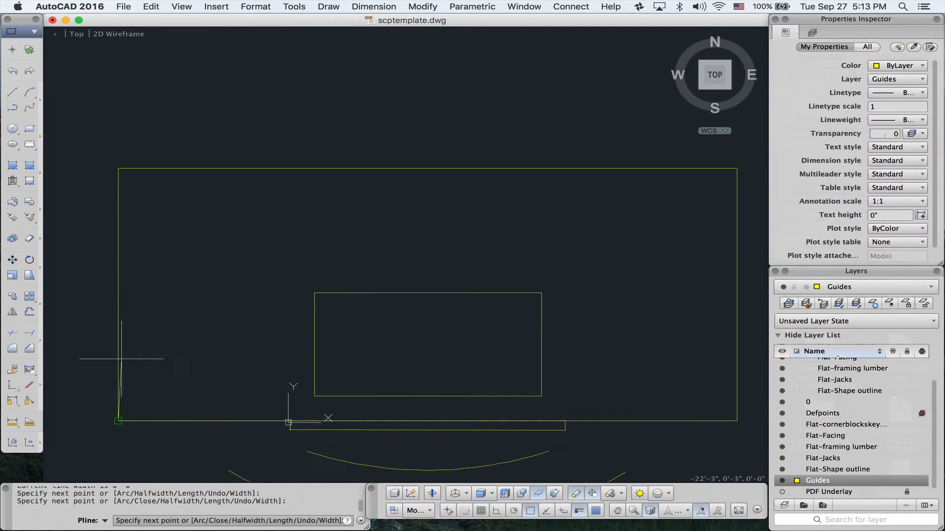
left_click(118, 168)
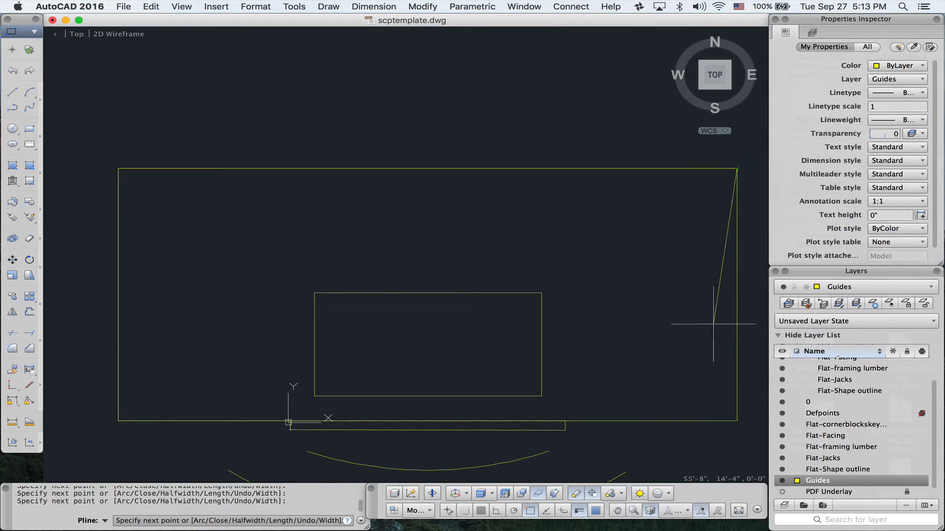
left_click(737, 420)
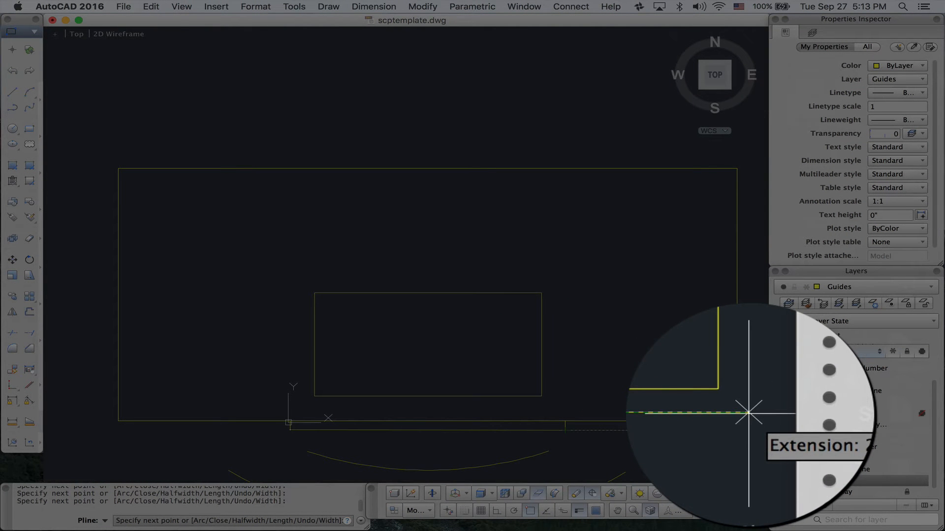
Turn on Ortho and run the polyline horizontally from the proscenium's lower-right corner to about 1'-6" beyond the stage's right side
scroll(748, 431, "up", 10)
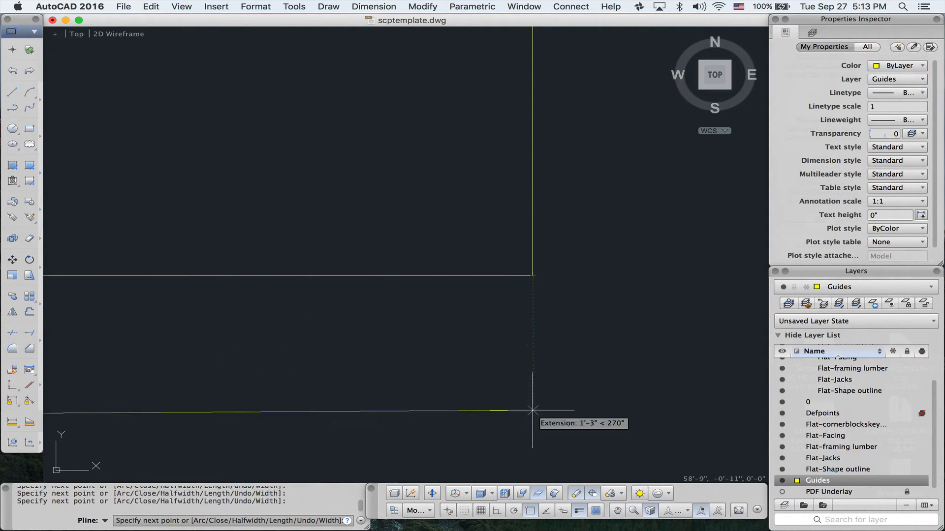
scroll(533, 441, "down", 2)
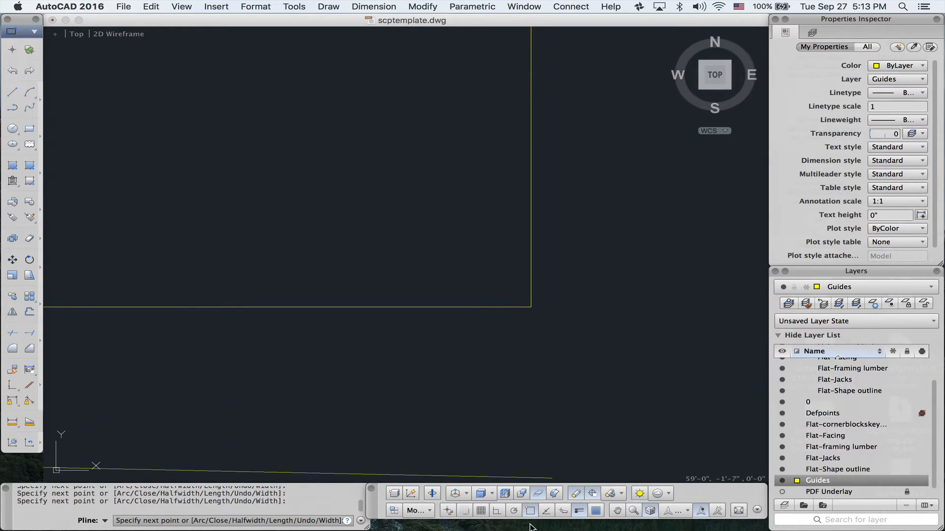
left_click(497, 511)
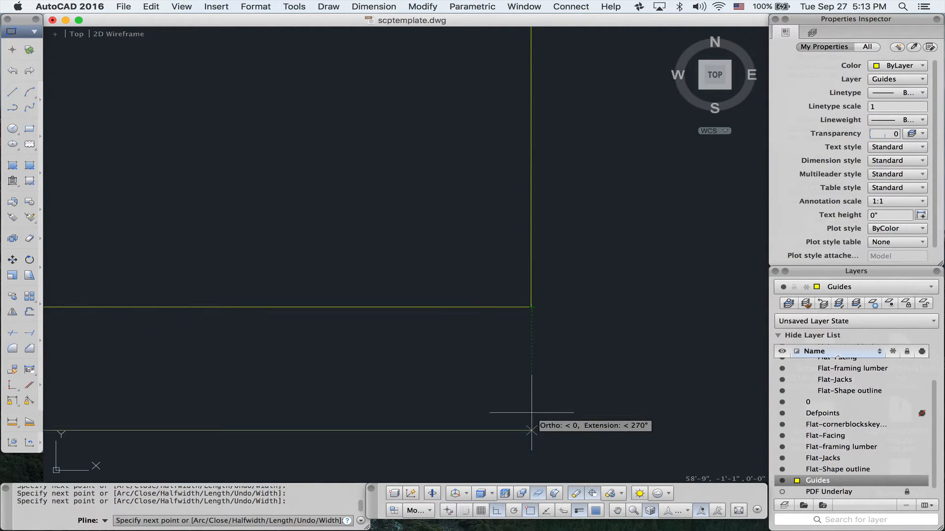
left_click(530, 430)
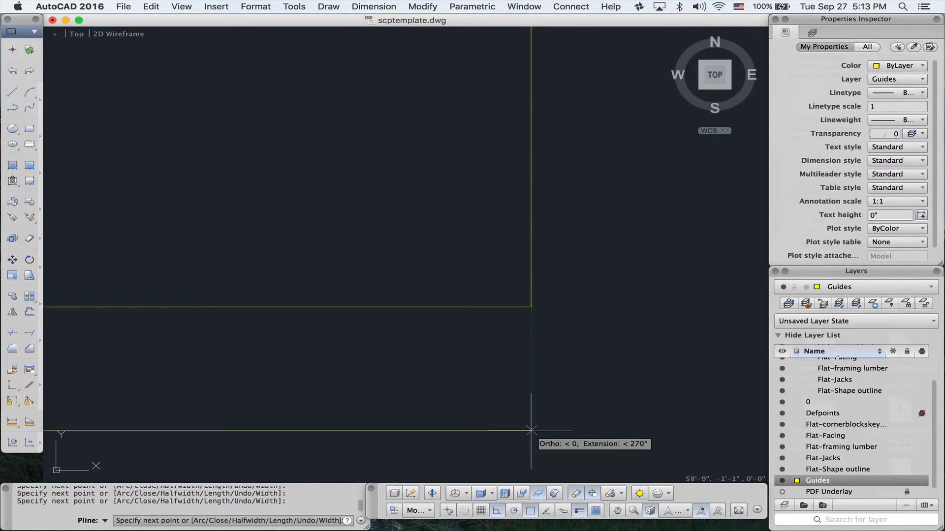
left_click(681, 425)
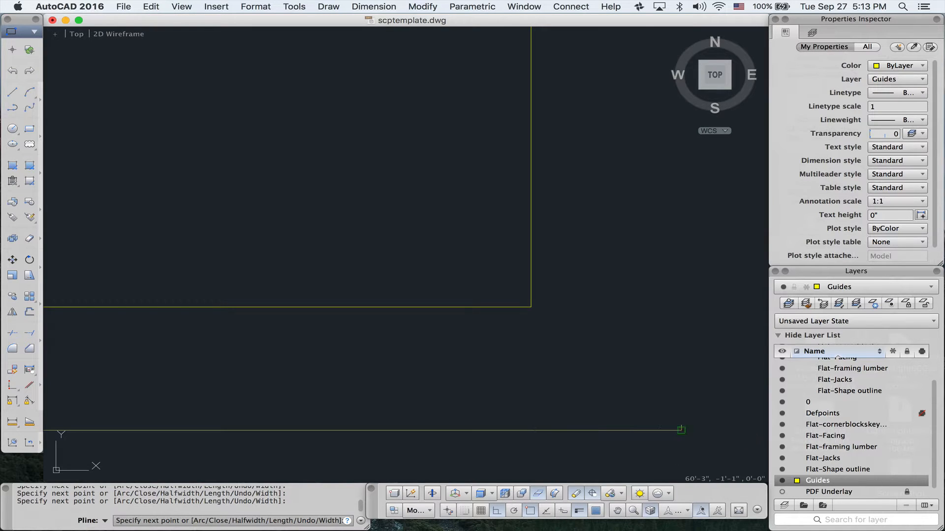
Run the polyline straight up level with the stage's upper-right corner and on to a point 1'-6" above it
scroll(684, 274, "down", 10)
scroll(683, 274, "down", 6)
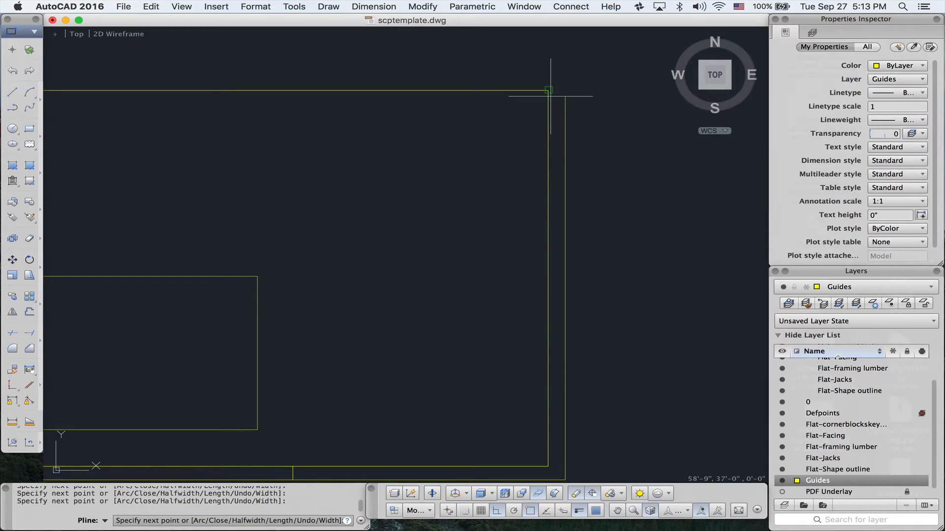
scroll(551, 97, "up", 6)
middle_click_drag(550, 97, 492, 243)
scroll(492, 244, "up", 6)
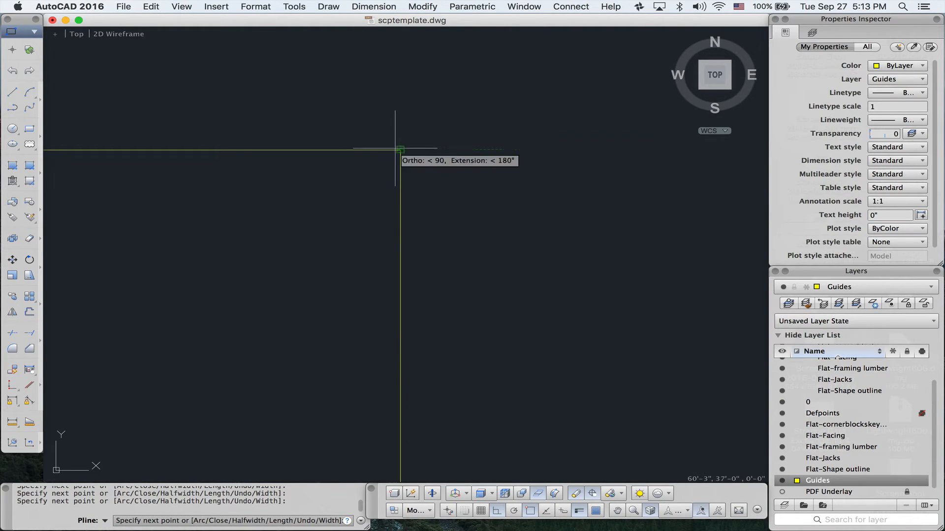
left_click(673, 148)
scroll(674, 150, "down", 5)
middle_click_drag(675, 149, 601, 355)
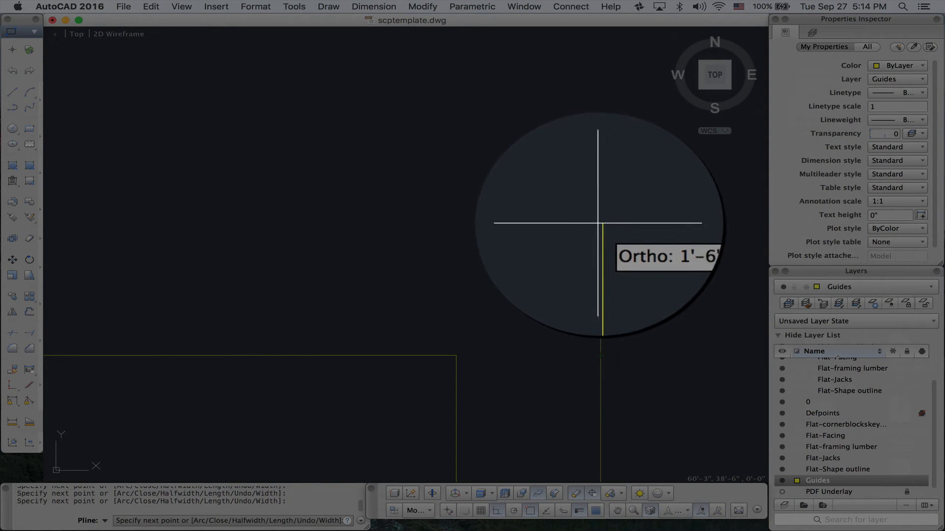
left_click(598, 222)
Run the polyline horizontally across the back of the stage to 1'-6" beyond its upper-left corner
scroll(332, 201, "down", 10)
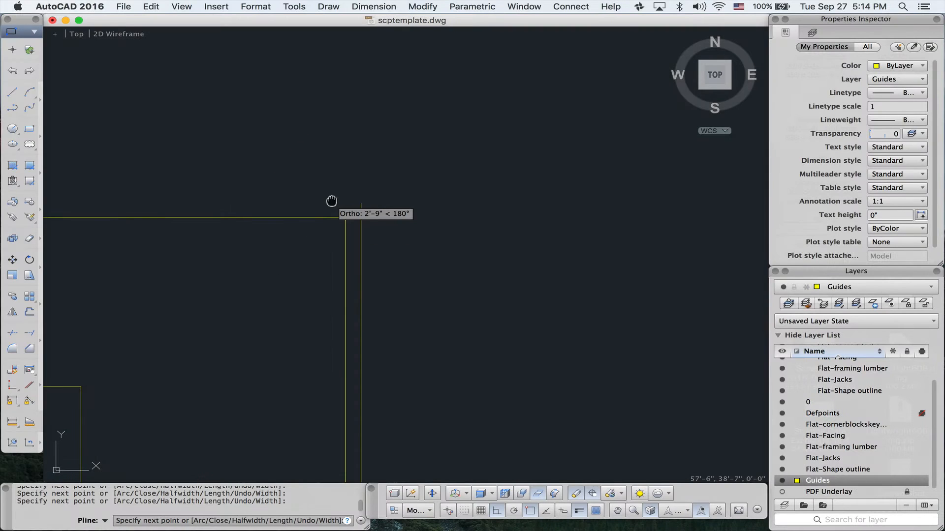
middle_click_drag(332, 201, 653, 165)
scroll(654, 164, "down", 8)
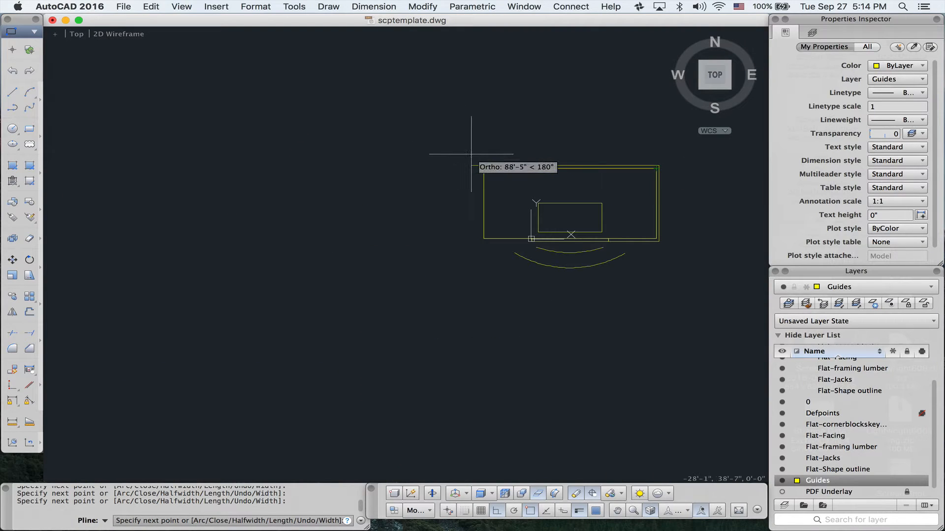
scroll(471, 154, "up", 8)
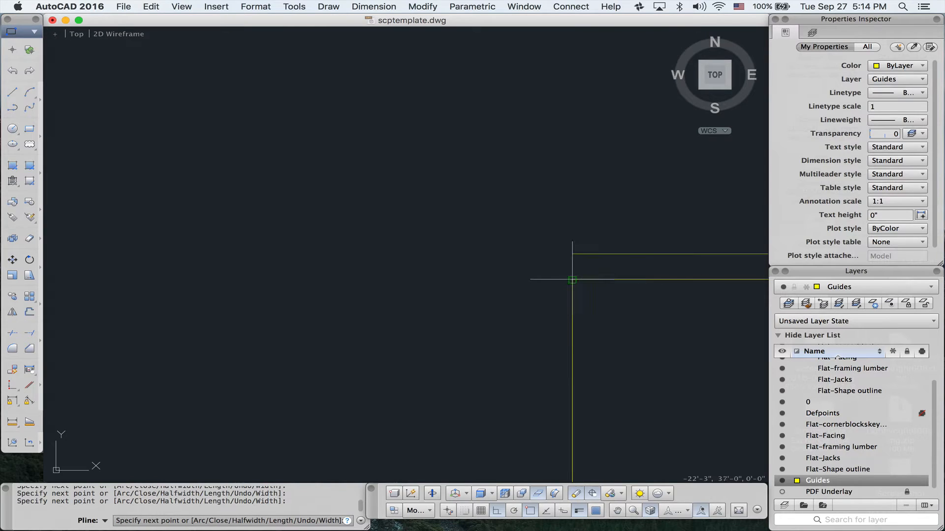
left_click(572, 254)
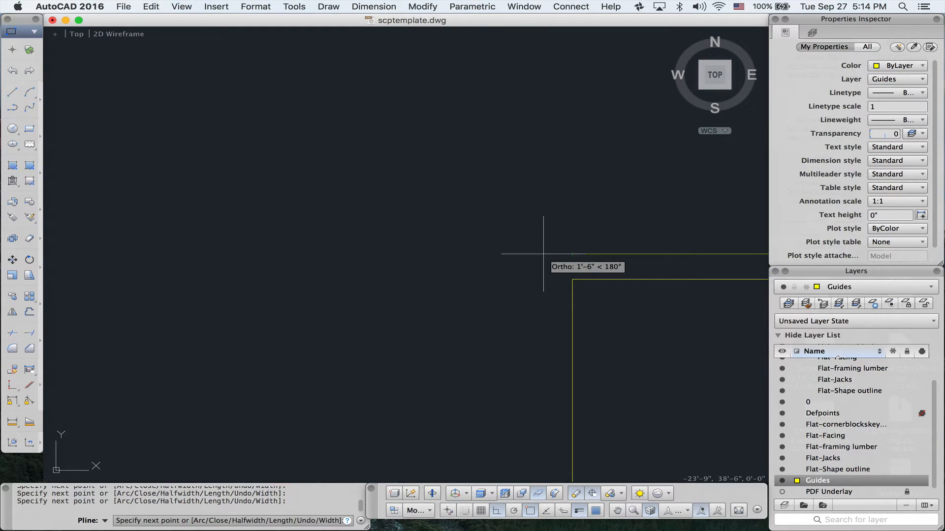
left_click(543, 254)
Run the polyline down to the level of the proscenium's lower edge, across to its lower-left corner, and close it
scroll(544, 254, "down", 5)
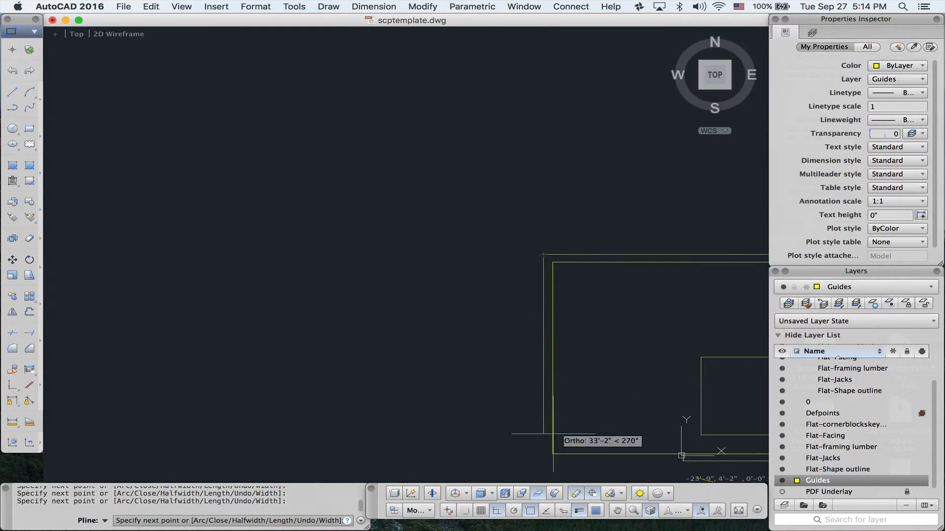
mouse_move(544, 446)
middle_mouse_down()
mouse_move(479, 237)
mouse_move(411, 271)
mouse_move(262, 300)
middle_mouse_up()
scroll(481, 257, "up", 1)
scroll(481, 260, "up", 10)
scroll(262, 301, "down", 1)
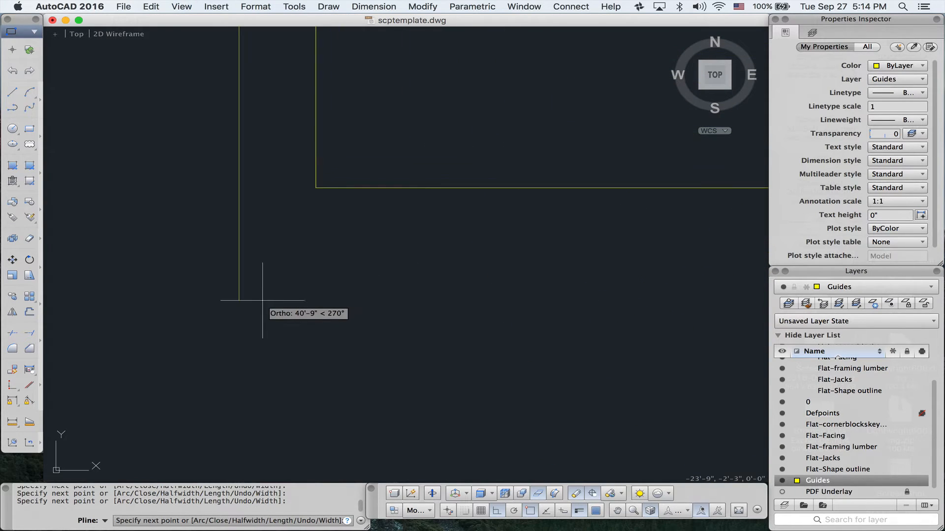
scroll(262, 300, "down", 2)
scroll(259, 302, "down", 3)
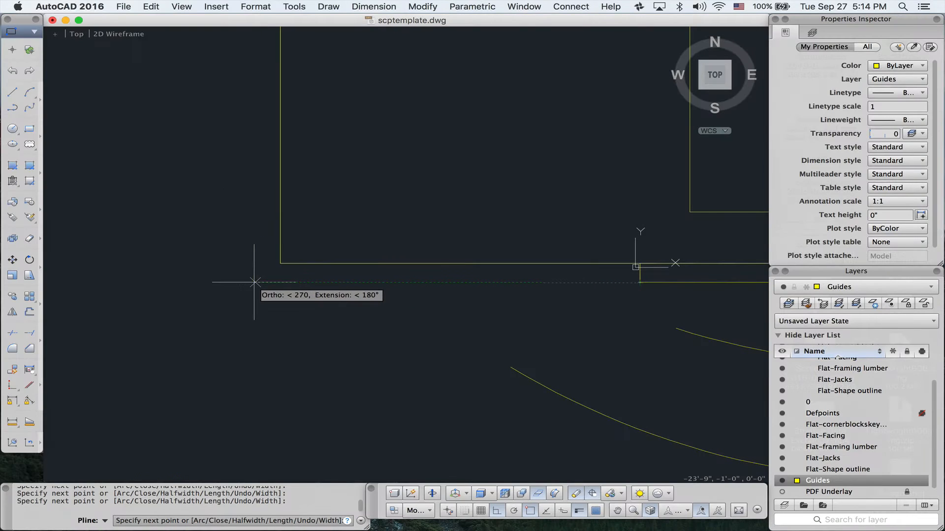
left_click(255, 282)
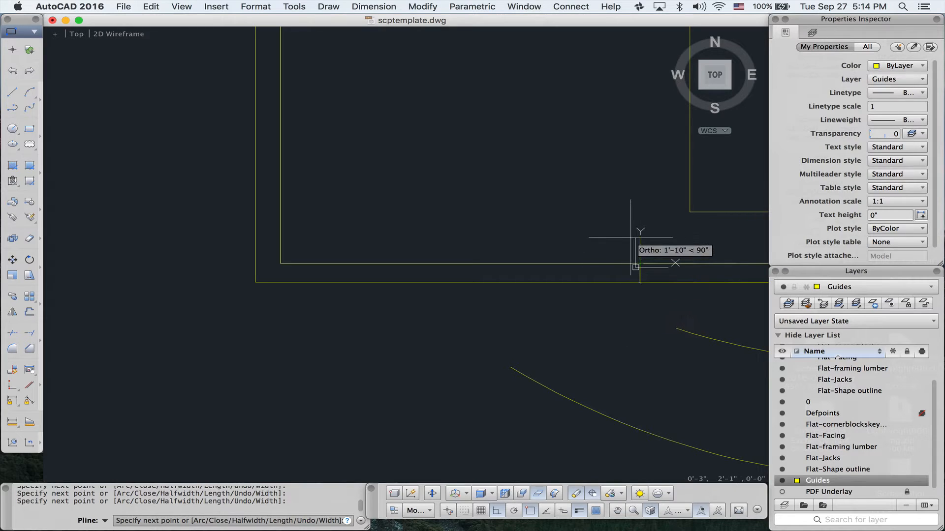
type("c")
key("Return")
scroll(595, 240, "down", 3)
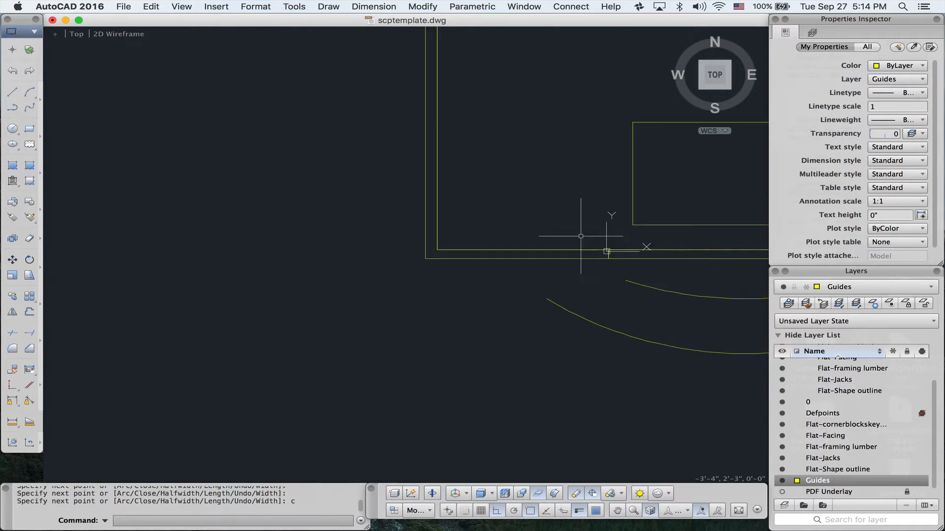
Select the closed wall polyline and create a new layer named Walls with the color Red
middle_click_drag(507, 248, 294, 298)
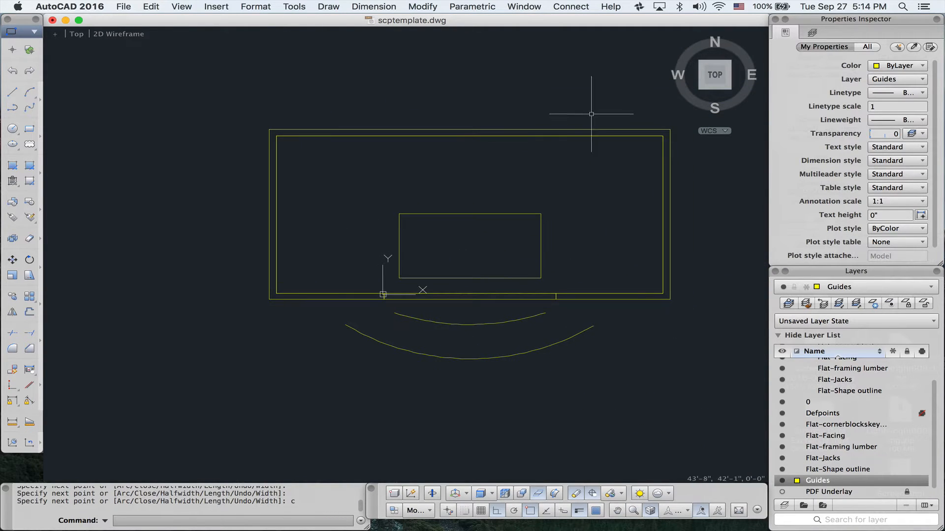
left_click(538, 128)
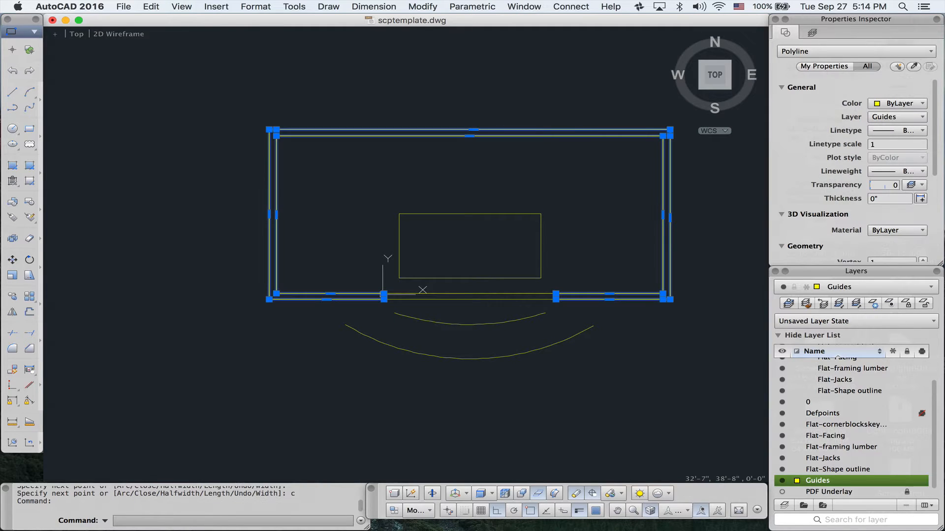
left_click(784, 506)
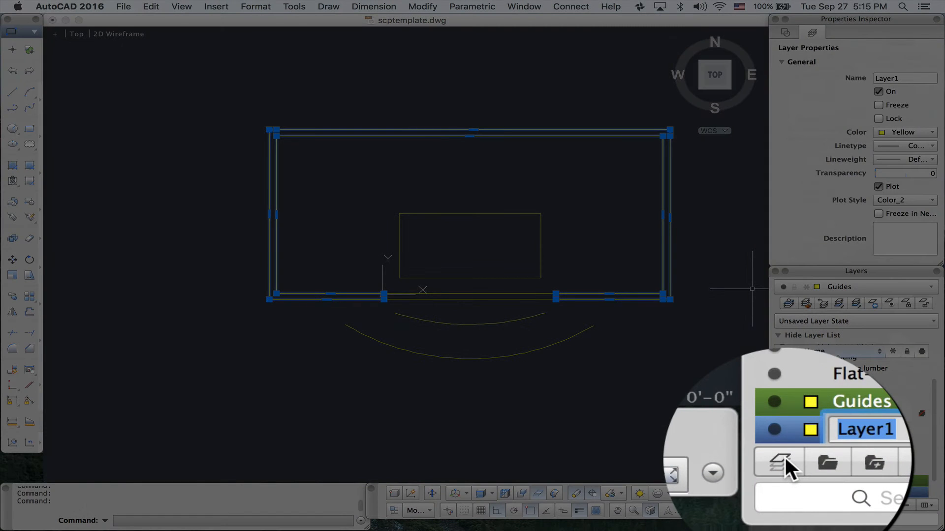
type("Walls")
key("Return")
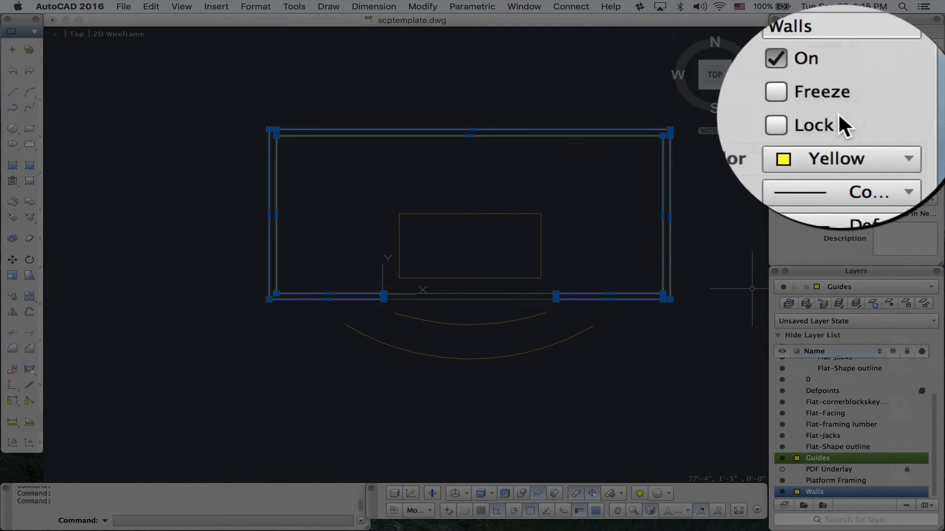
left_click(813, 134)
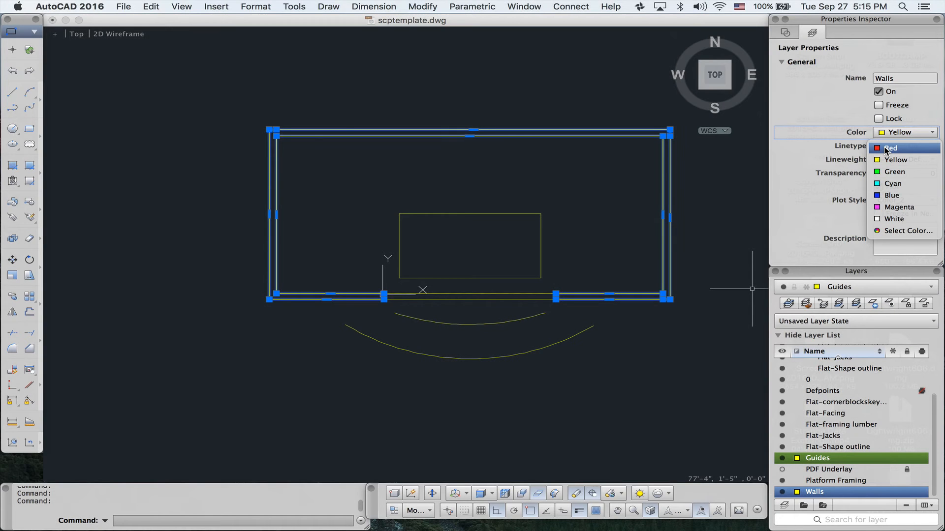
left_click(889, 148)
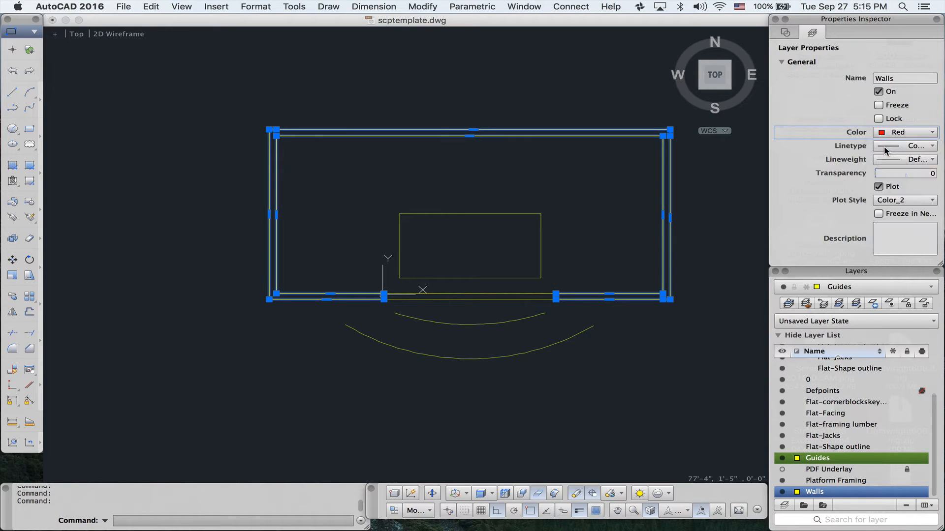
Move the selected wall polyline from the Guides layer to the Walls layer and deselect it
left_click(789, 34)
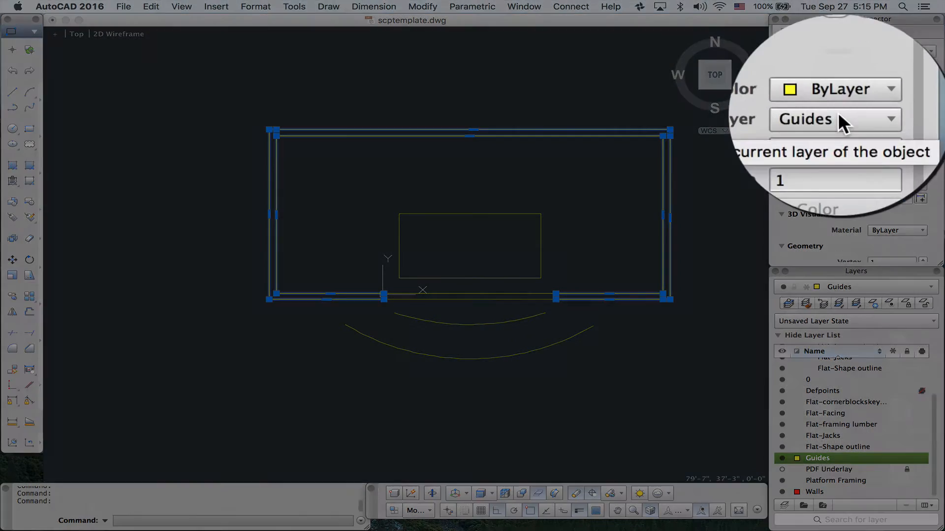
left_click(900, 118)
left_click(842, 250)
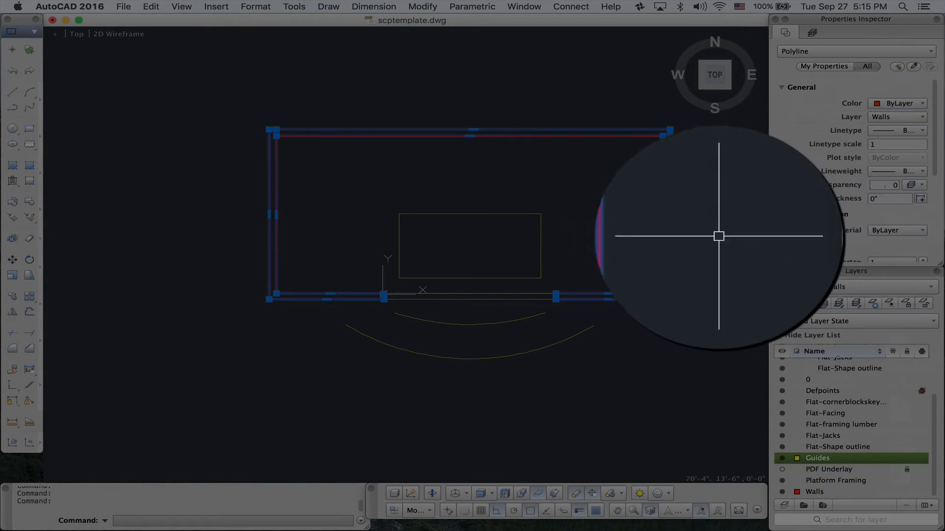
left_click(688, 242)
type("x")
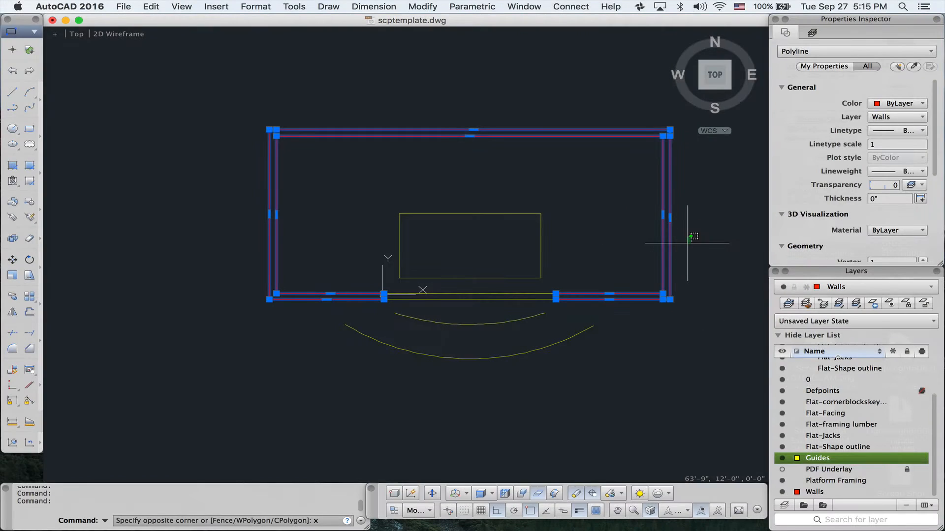
key("Escape")
key("Escape")
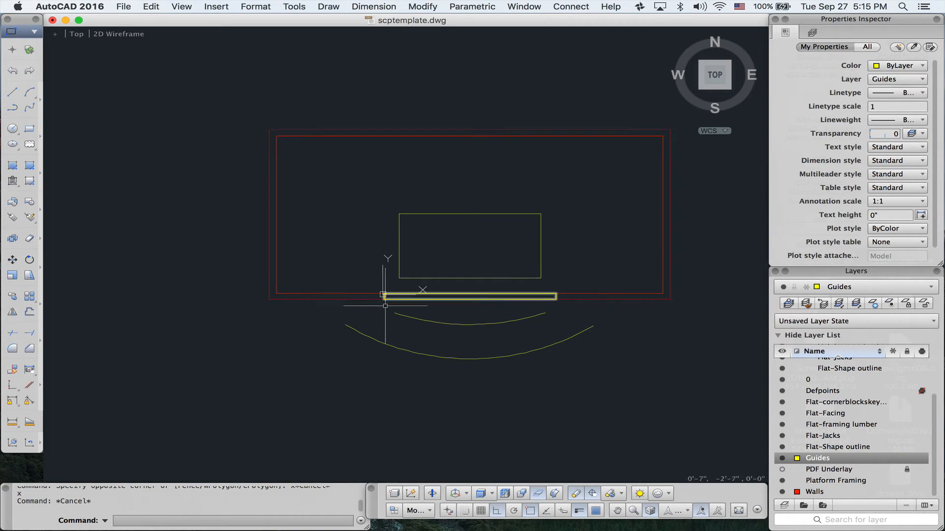
Start a hatch inside the stage walls, selecting the closed wall polyline as its boundary
scroll(370, 305, "up", 5)
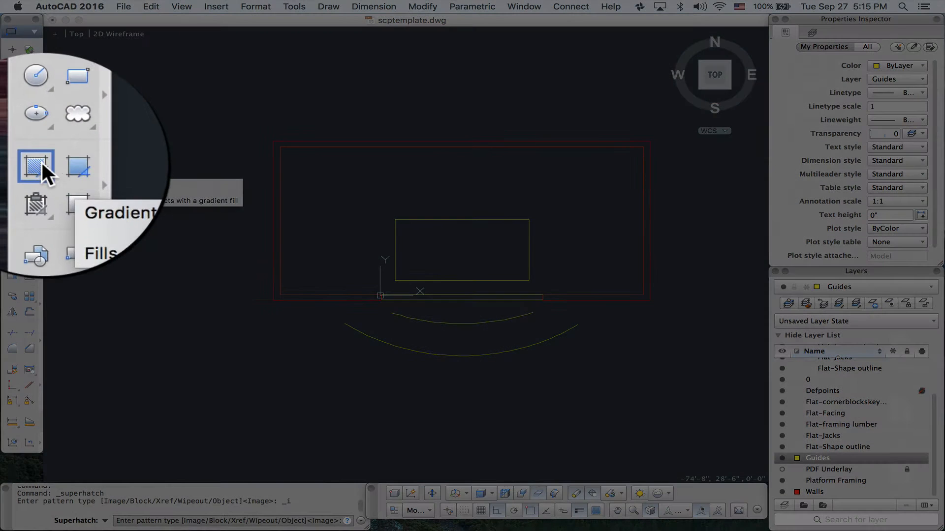
left_click(13, 166)
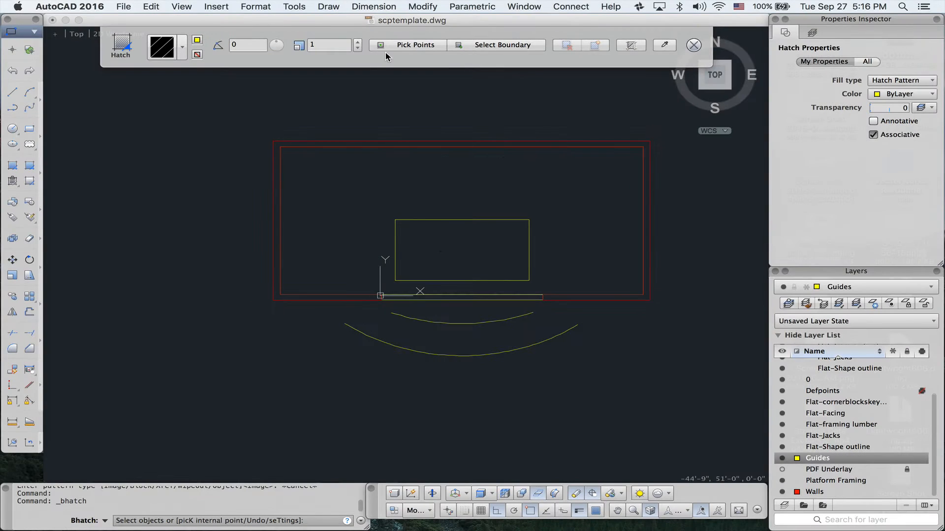
left_click(478, 45)
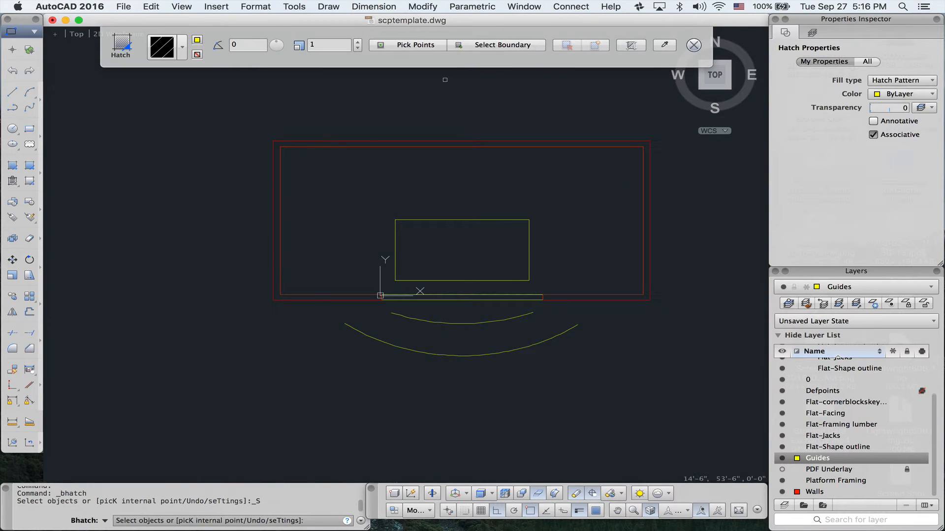
left_click(365, 144)
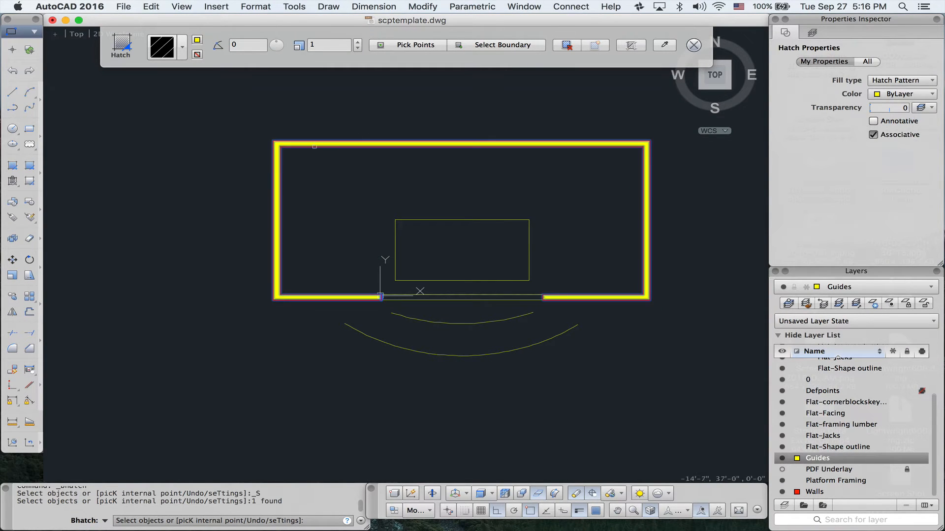
Set the wall hatch to be created on the Walls layer
scroll(430, 145, "up", 8)
scroll(450, 189, "down", 10)
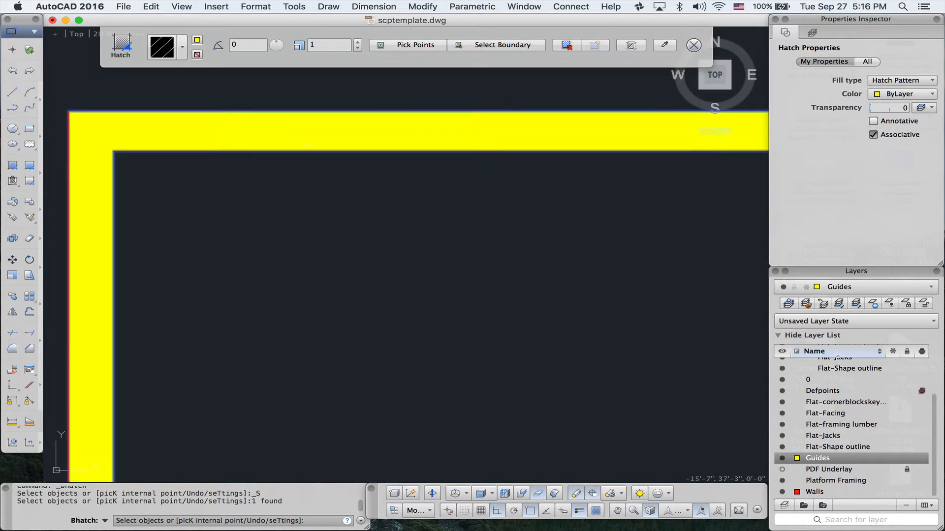
scroll(538, 207, "up", 5)
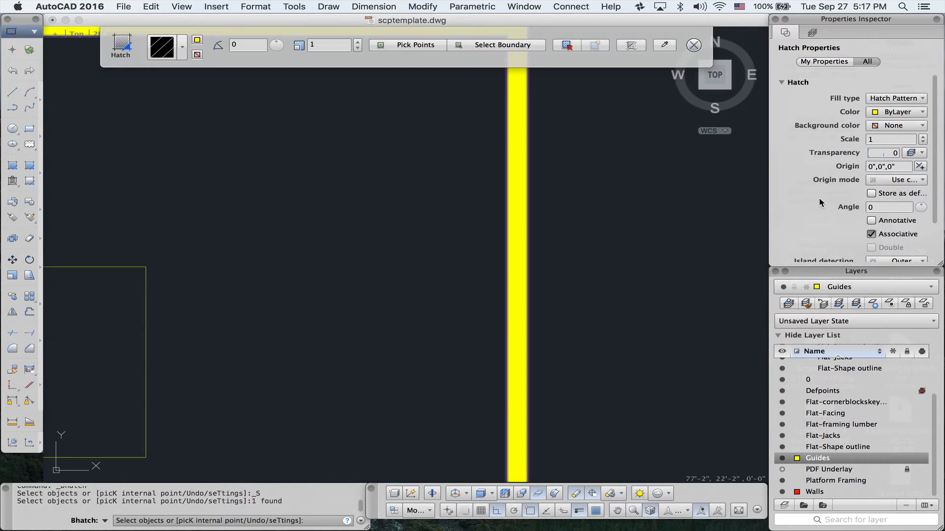
scroll(819, 197, "down", 3)
scroll(817, 221, "down", 3)
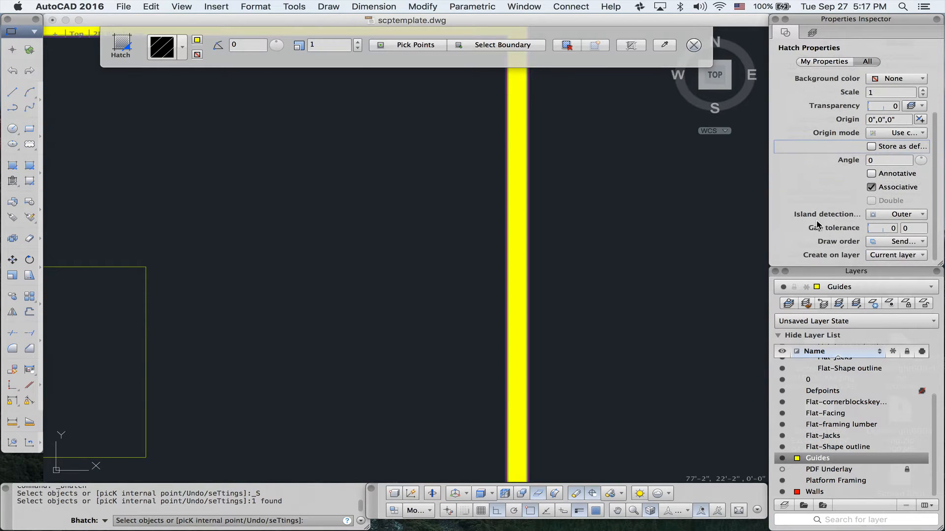
left_click(897, 254)
left_click(861, 406)
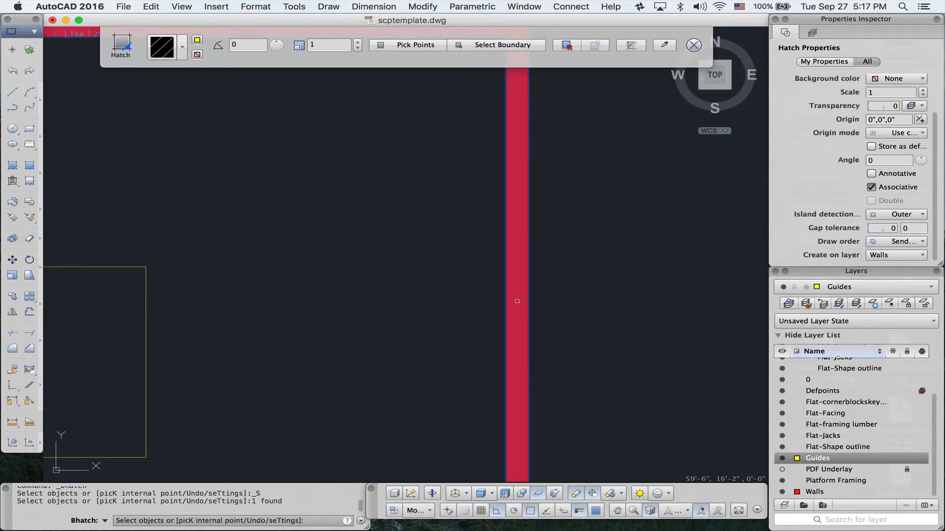
Set the wall hatch's pattern scale to 20
scroll(517, 301, "up", 10)
scroll(517, 301, "down", 5)
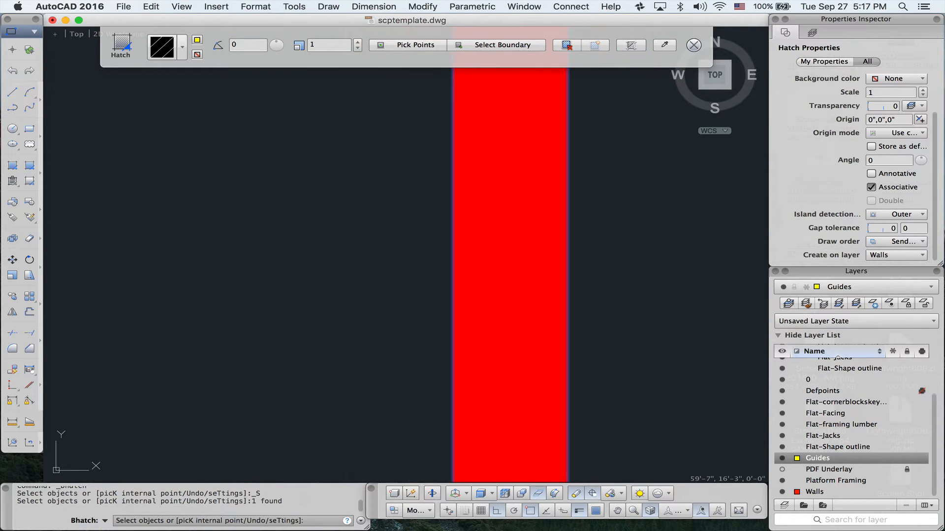
left_click(183, 49)
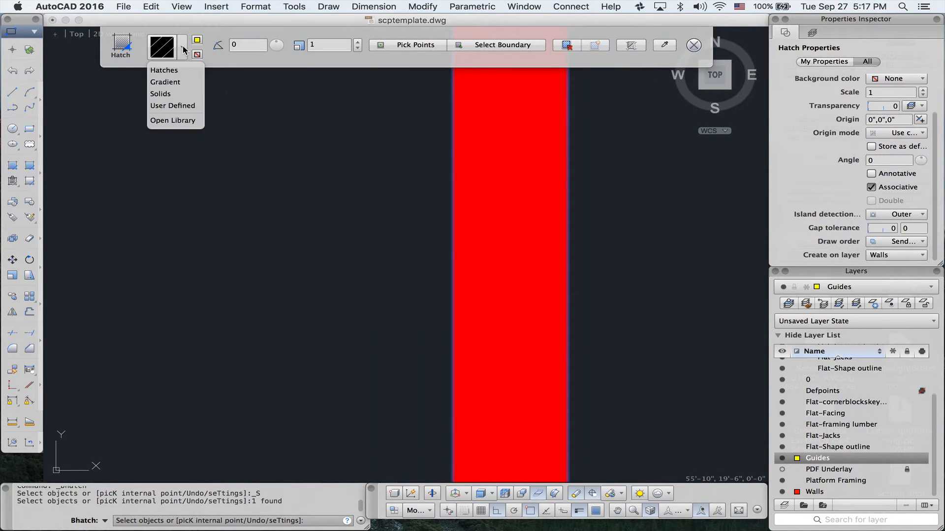
left_click(218, 33)
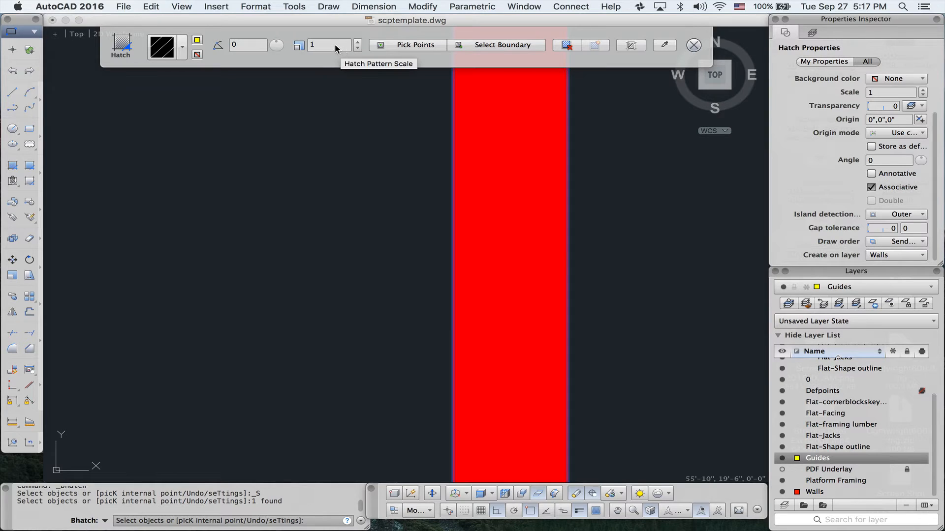
double_click(327, 44)
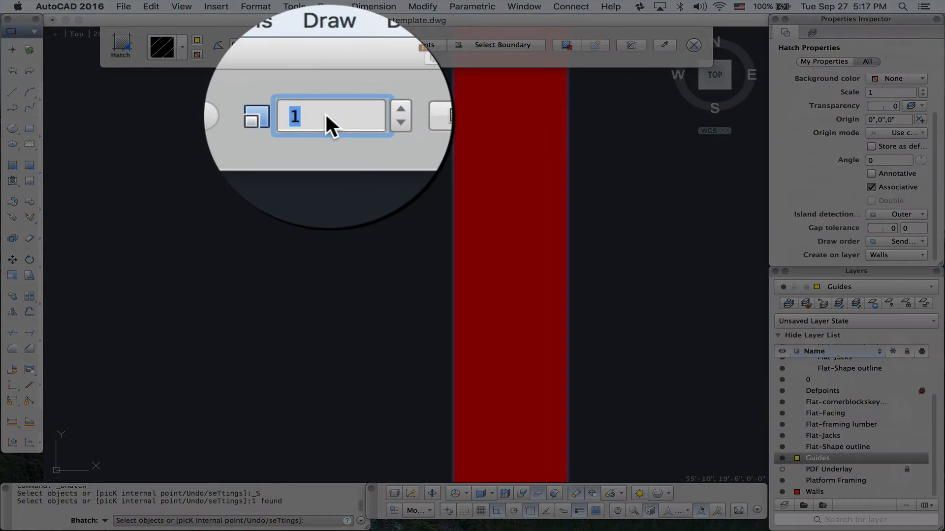
type("20")
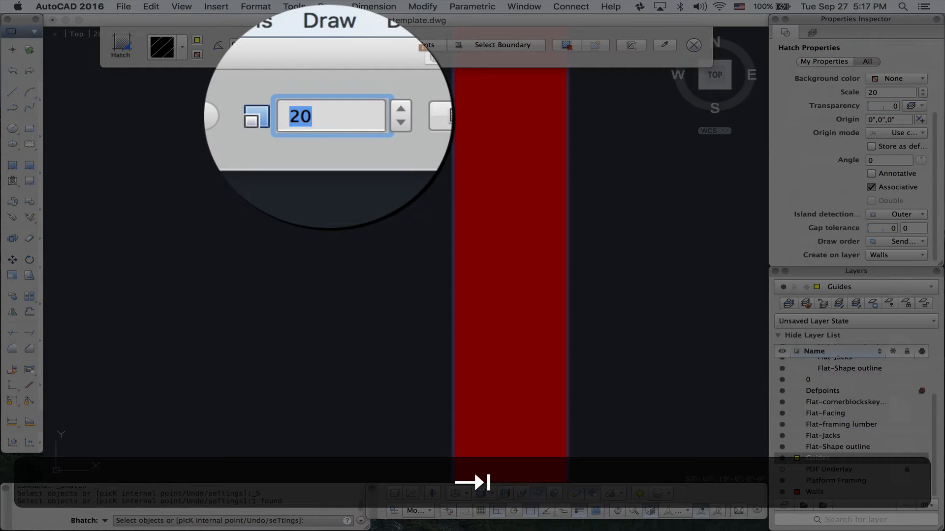
Increase the wall hatch's pattern scale to 30 and finish the hatch
key("Return")
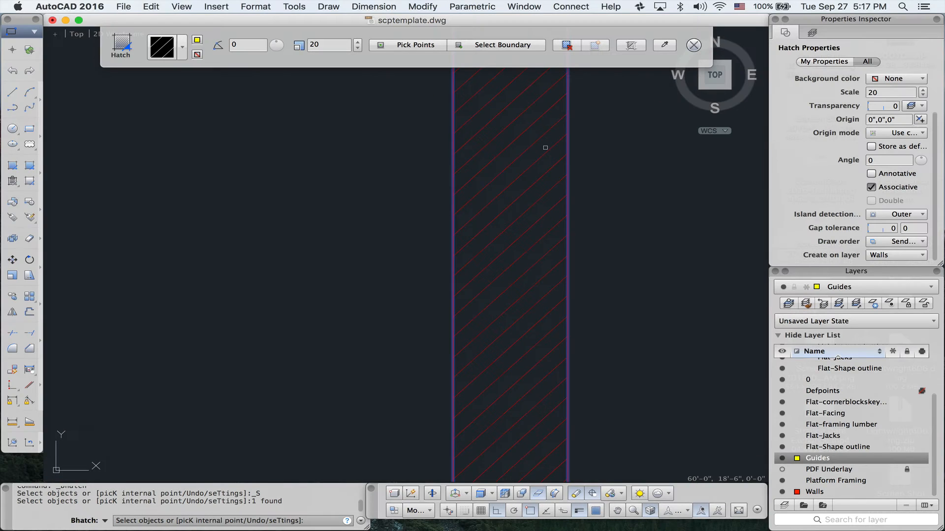
scroll(545, 147, "down", 7)
scroll(547, 132, "up", 5)
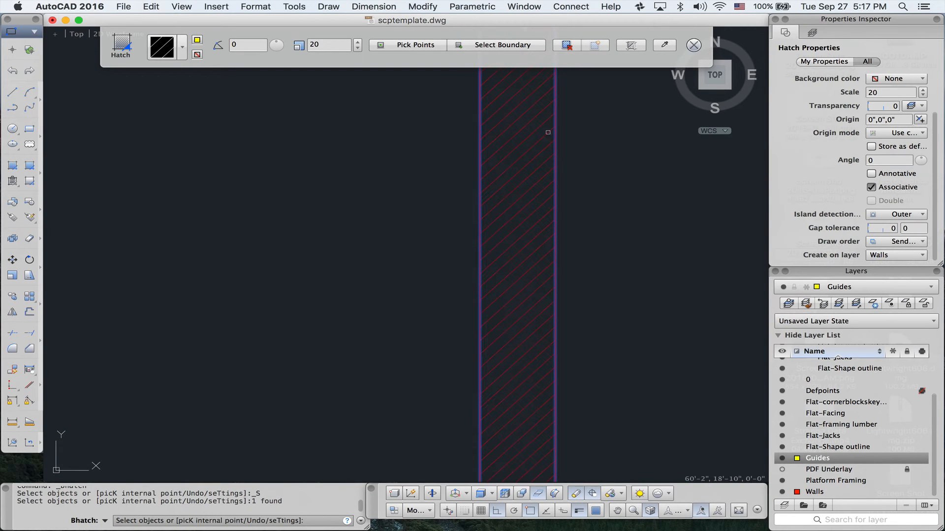
type("3")
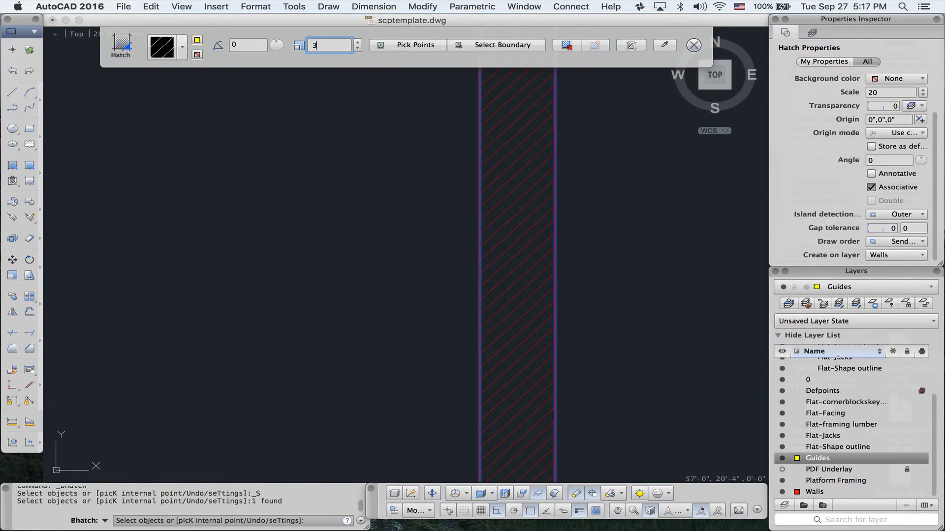
type("0")
key("Return")
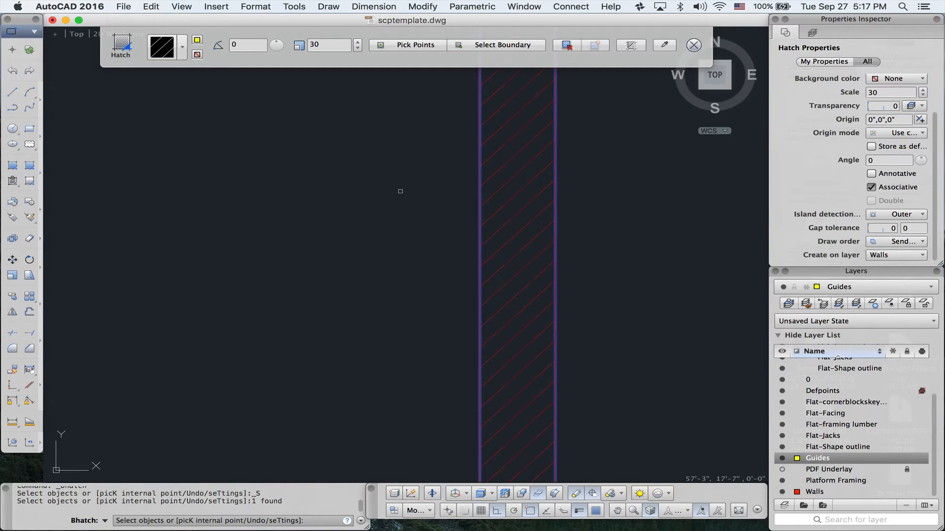
scroll(400, 191, "down", 6)
mouse_move(319, 200)
middle_mouse_down()
mouse_move(541, 238)
mouse_move(542, 251)
middle_mouse_up()
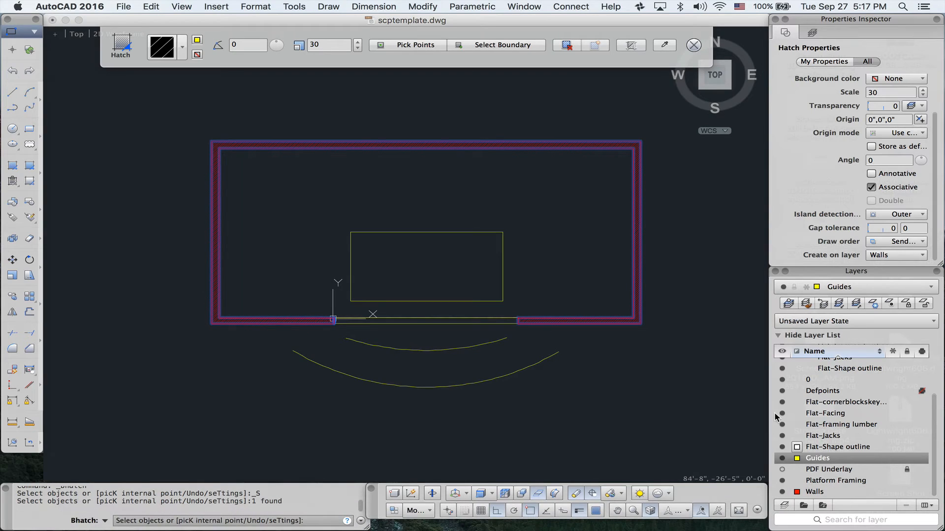
key("Escape")
key("Escape")
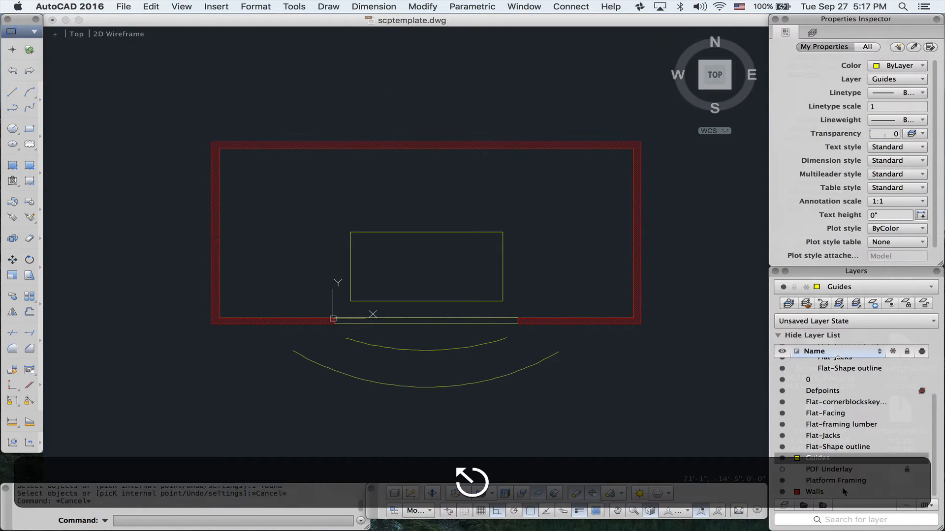
Change the color of the Walls layer to White
left_click(820, 492)
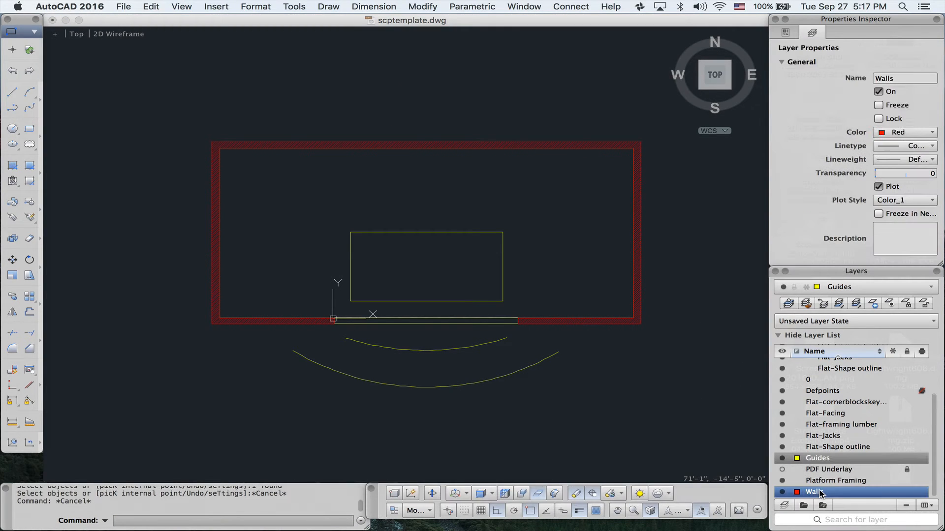
left_click(900, 137)
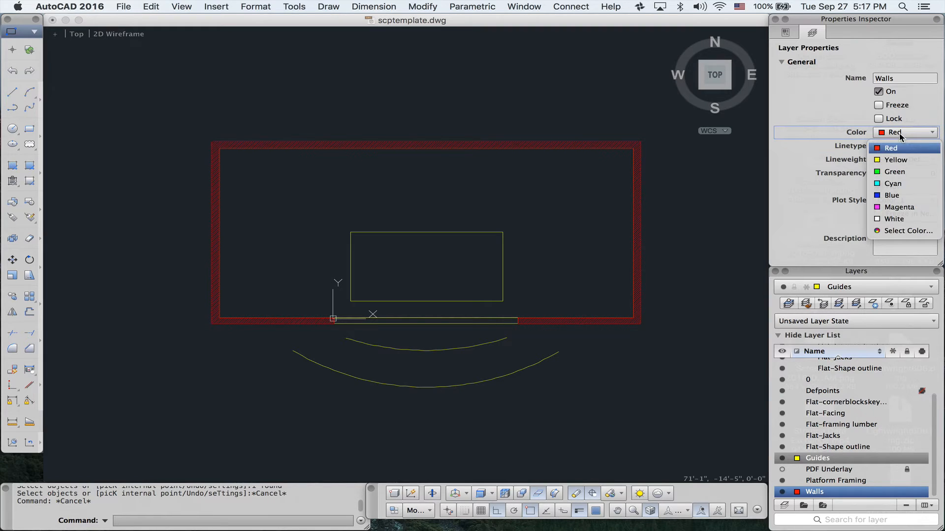
left_click(887, 219)
scroll(640, 232, "up", 5)
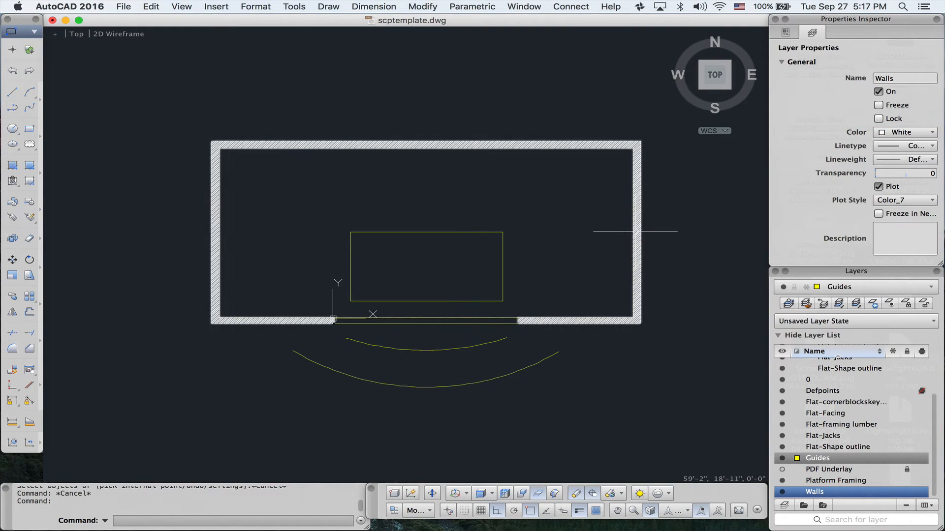
scroll(685, 262, "down", 5)
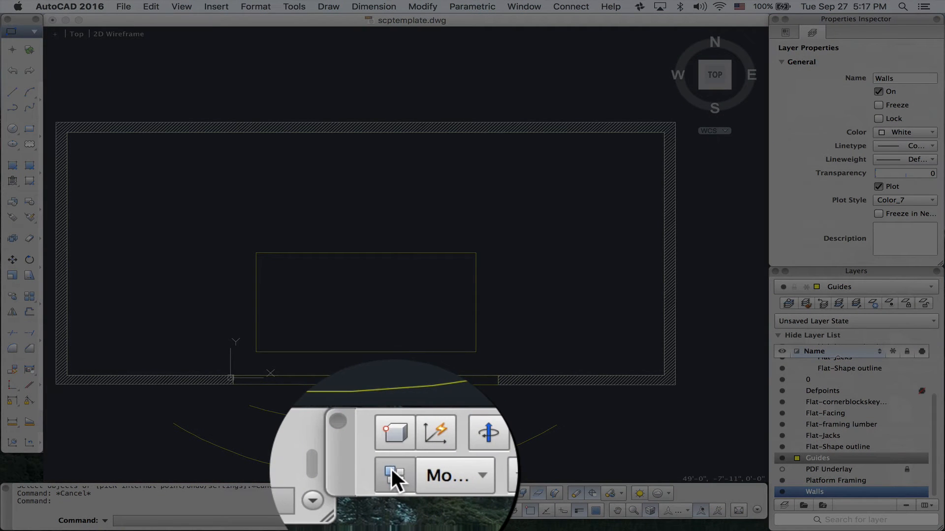
Switch to Layout2 and examine the line thickness of the wall outline, wall hatch and guide lines up close
left_click(394, 511)
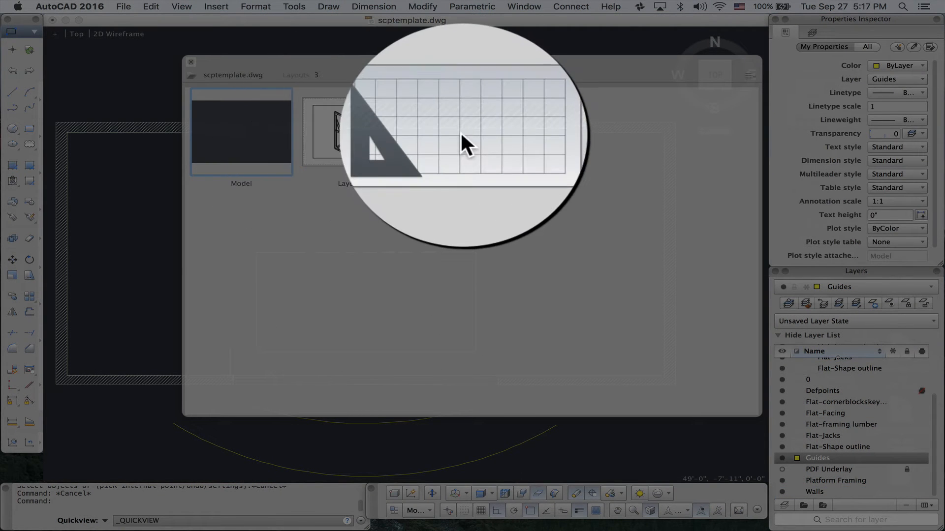
left_click(460, 131)
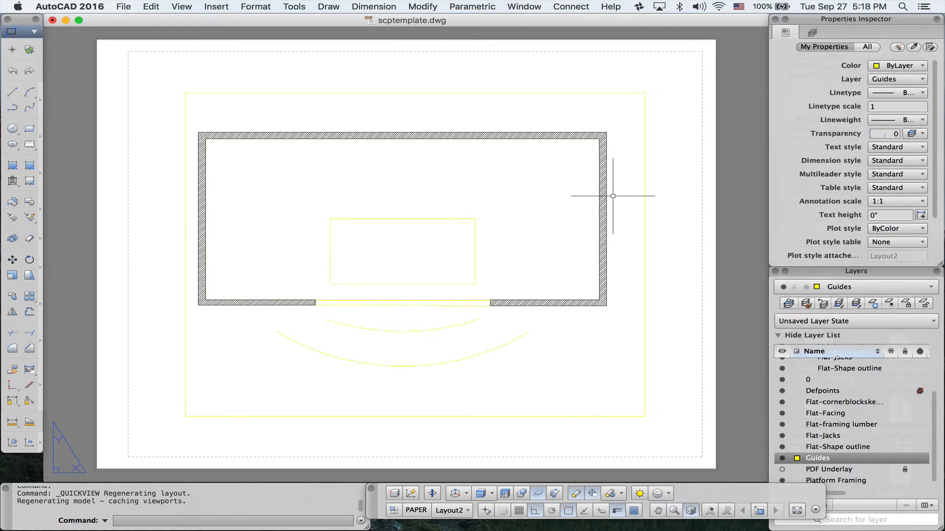
scroll(611, 207, "up", 5)
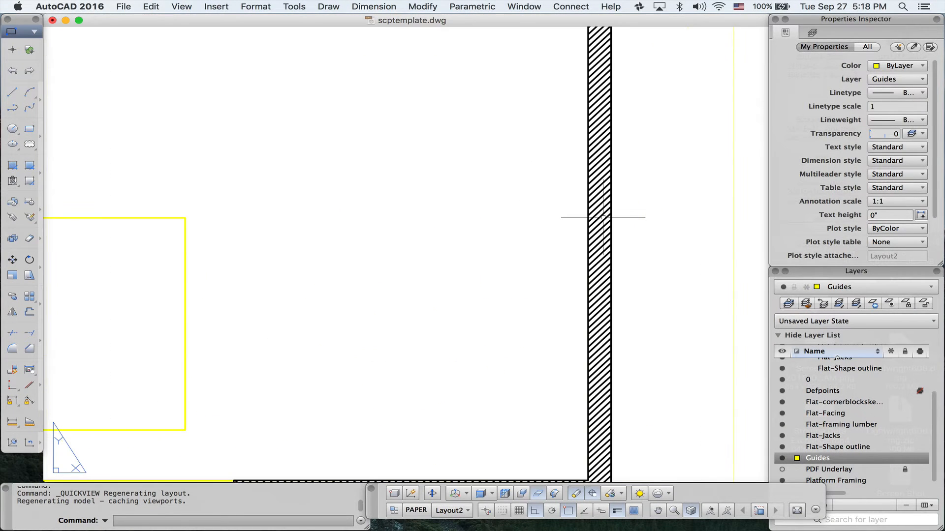
scroll(603, 218, "down", 5)
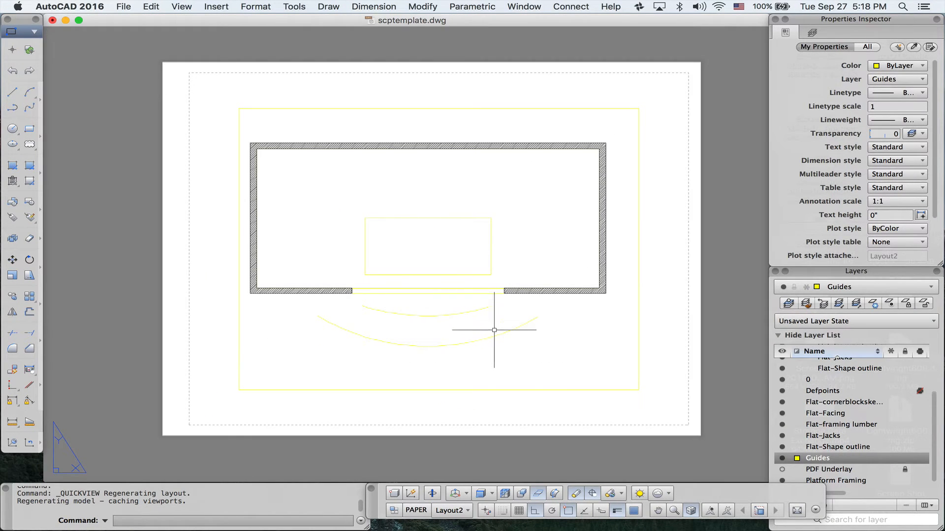
scroll(495, 326, "up", 1)
scroll(496, 329, "up", 5)
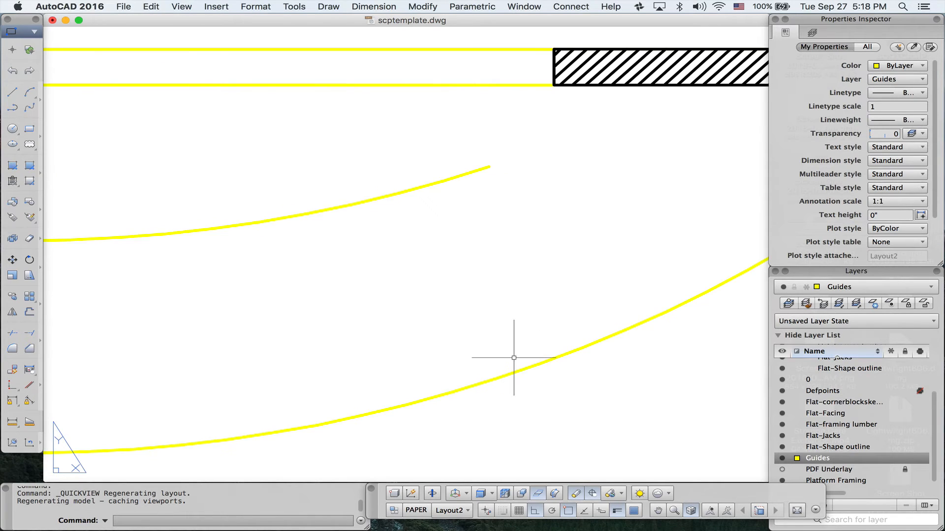
scroll(513, 358, "down", 2)
scroll(658, 211, "down", 4)
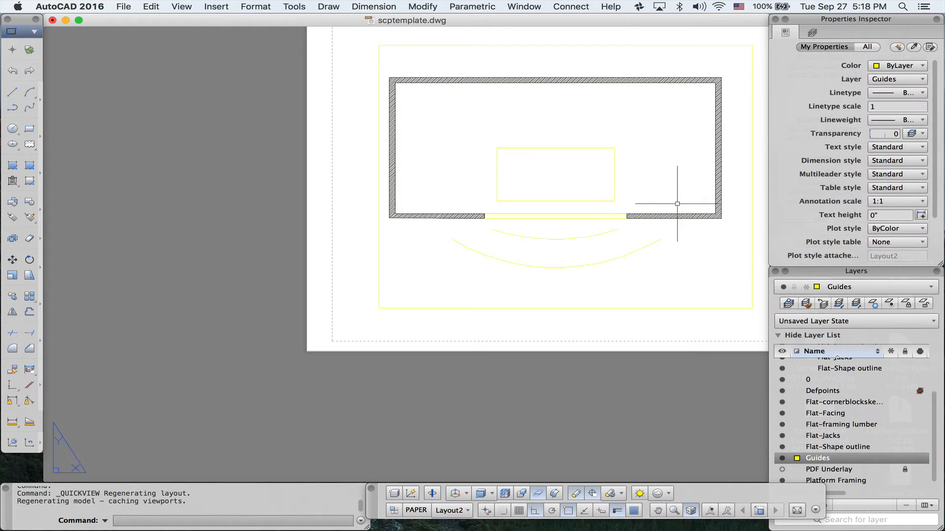
scroll(669, 206, "up", 5)
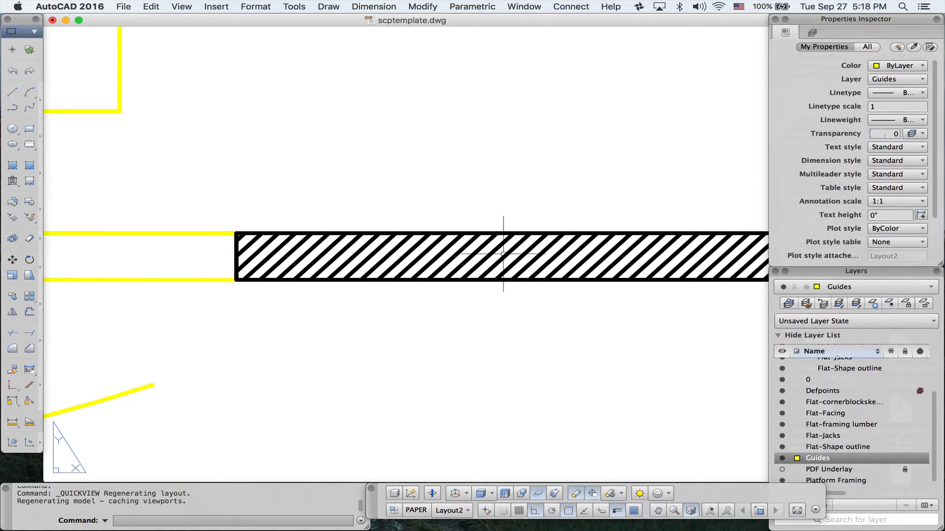
scroll(428, 222, "up", 4)
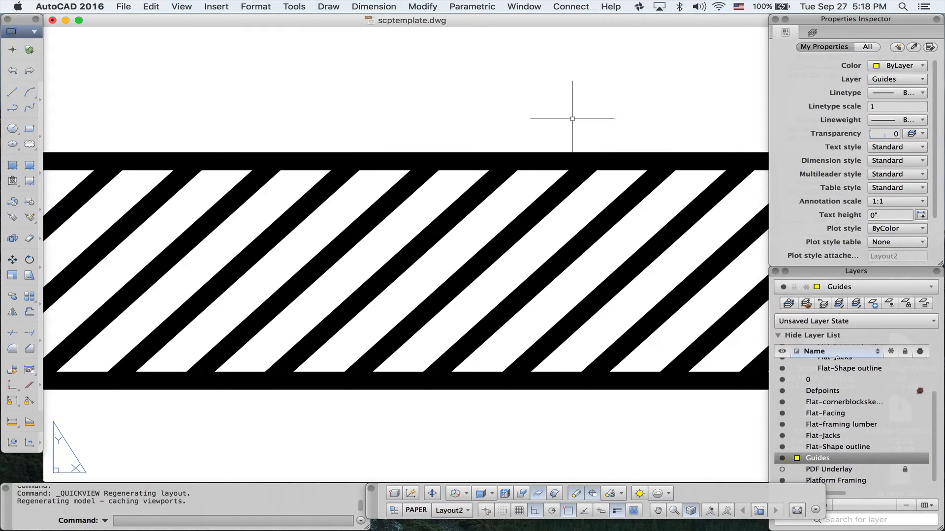
Return to model space and set the wall hatch's own lineweight to 0.05 mm
left_click(392, 512)
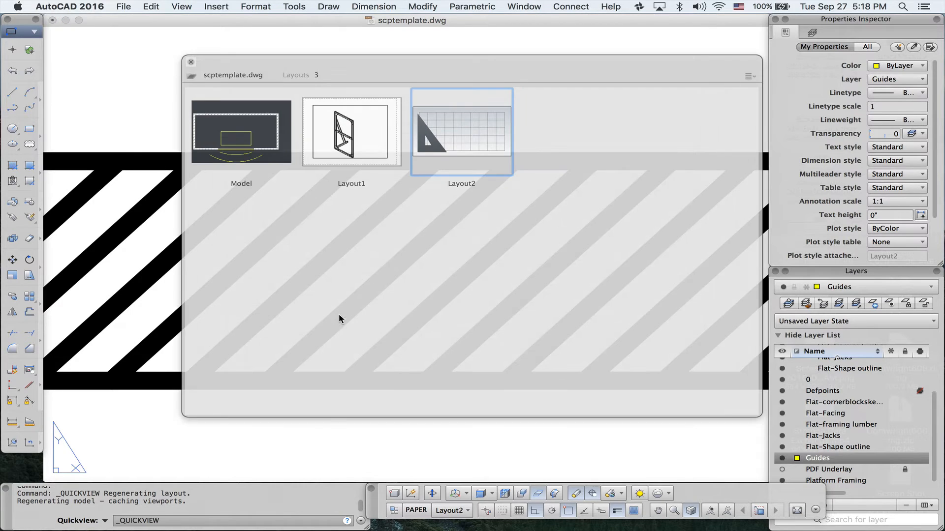
left_click(264, 143)
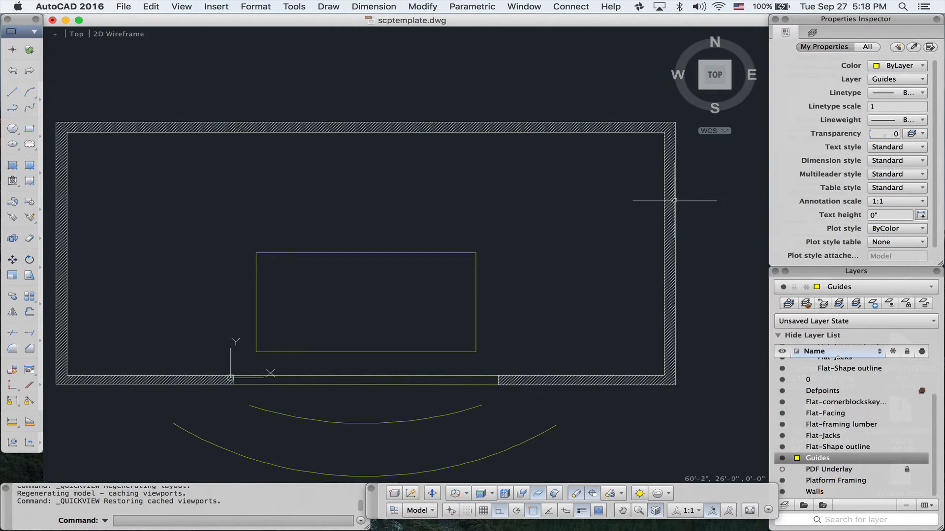
left_click(666, 198)
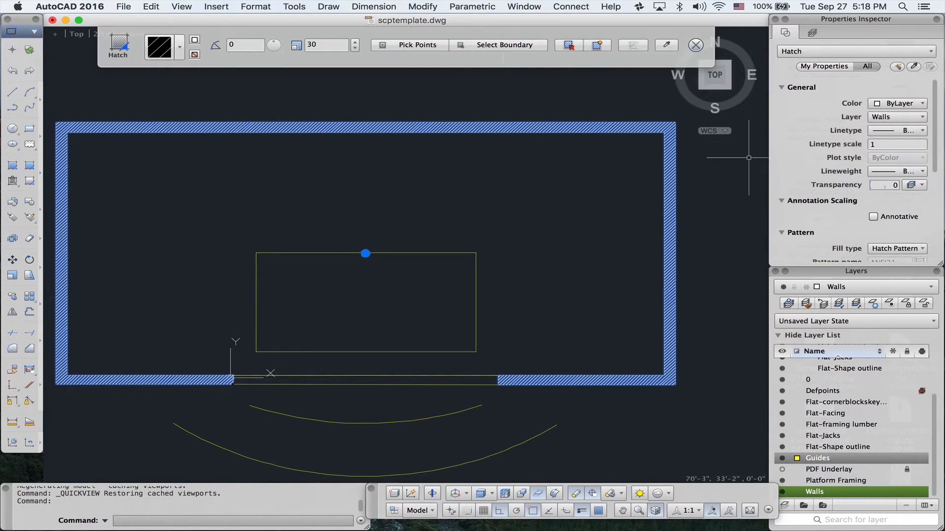
left_click(879, 173)
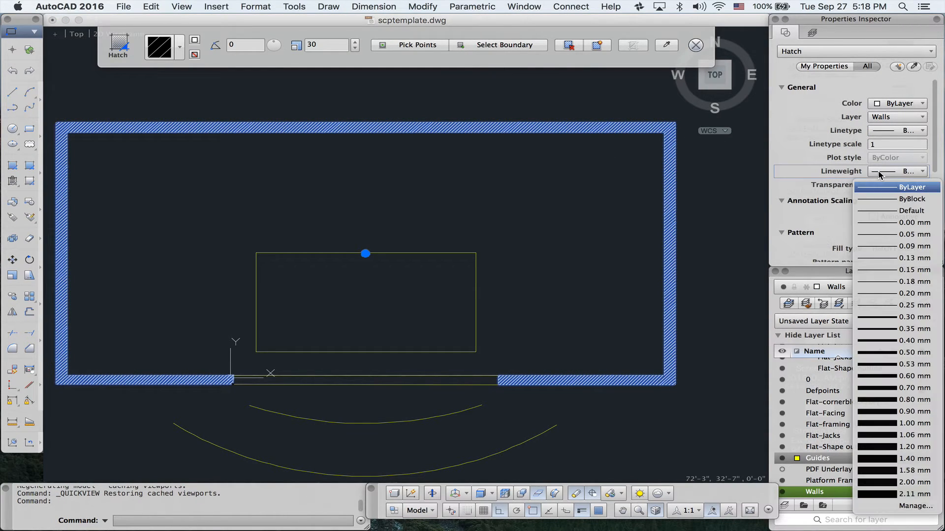
left_click(872, 235)
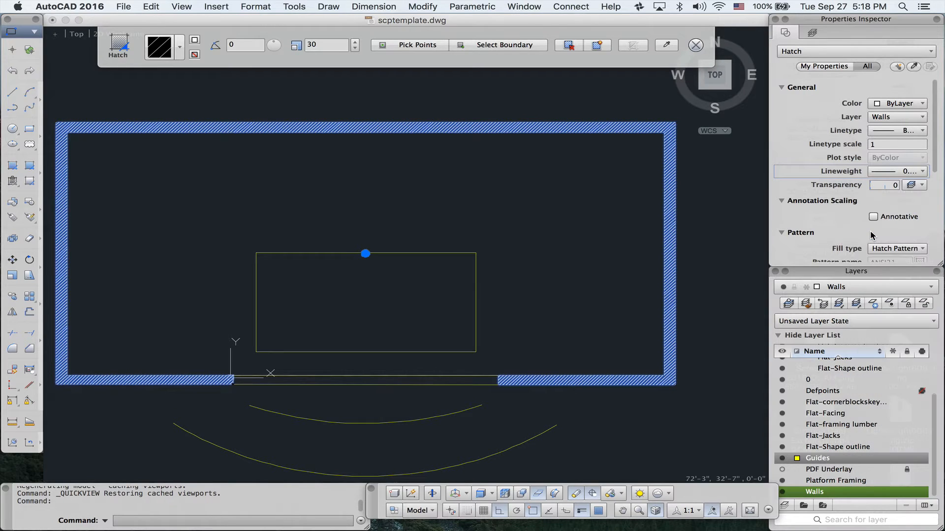
Set the Walls layer's lineweight to 0.30 mm for the wall polyline and clear the selection
left_click(676, 222)
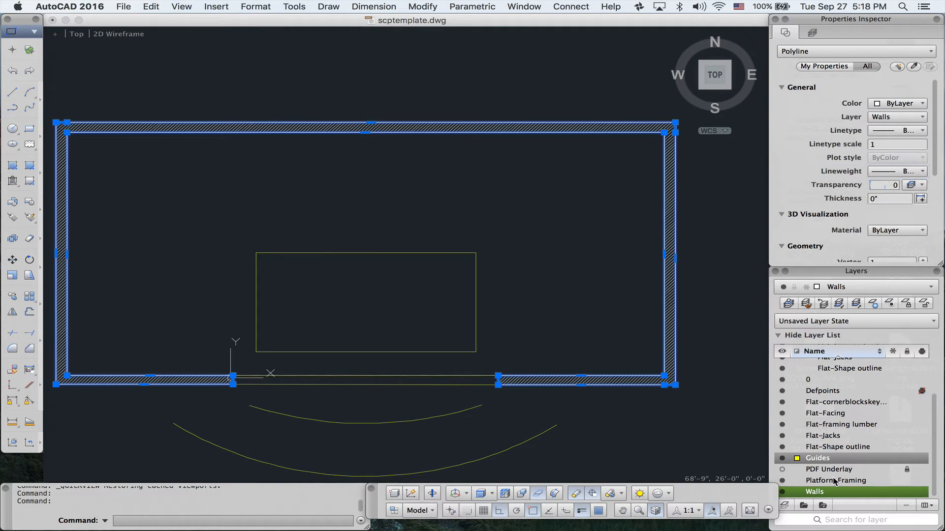
left_click(812, 492)
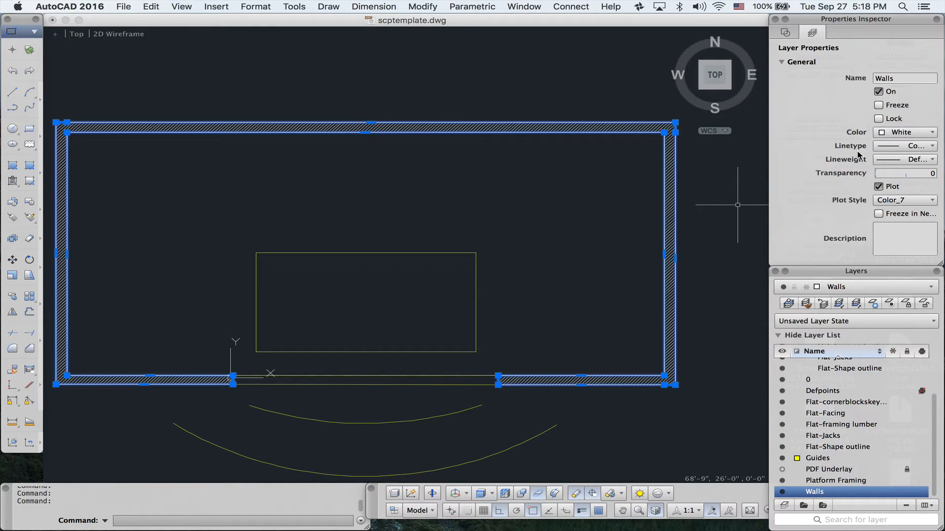
left_click(886, 148)
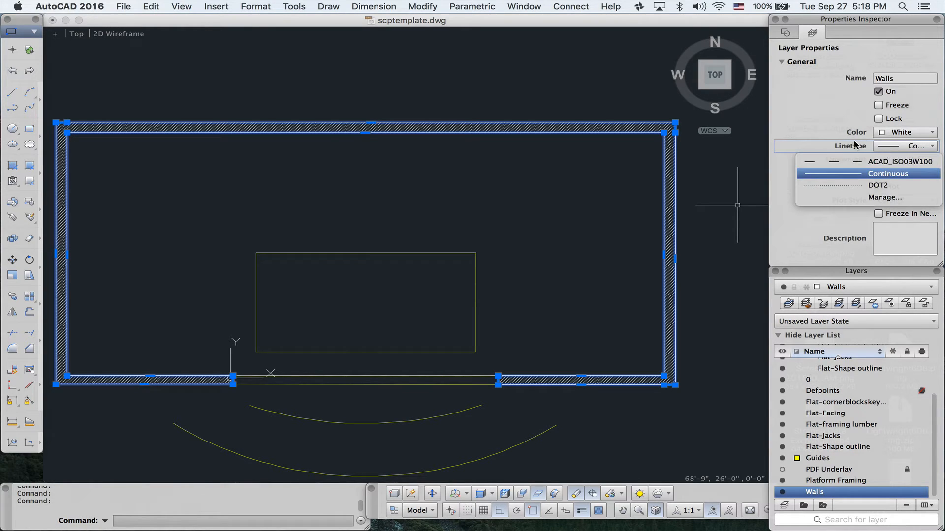
left_click(854, 144)
left_click(878, 159)
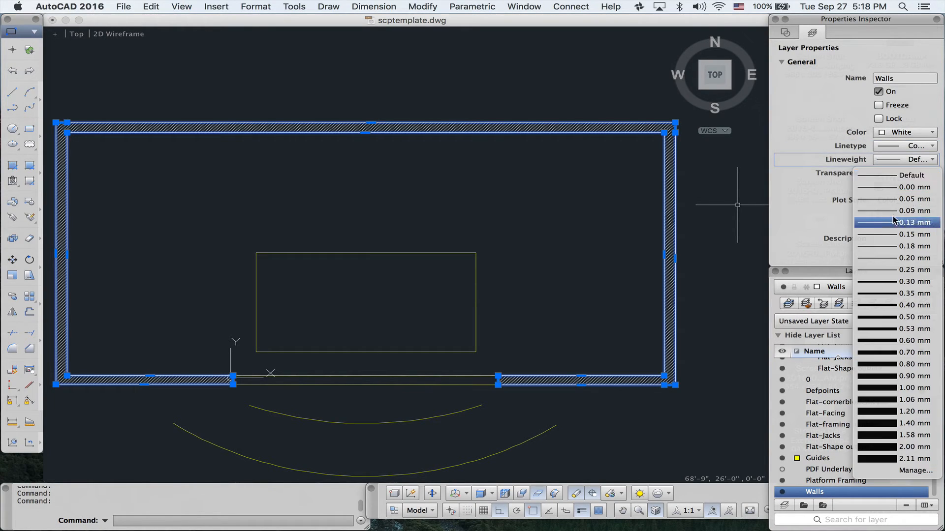
left_click(872, 282)
left_click(732, 409)
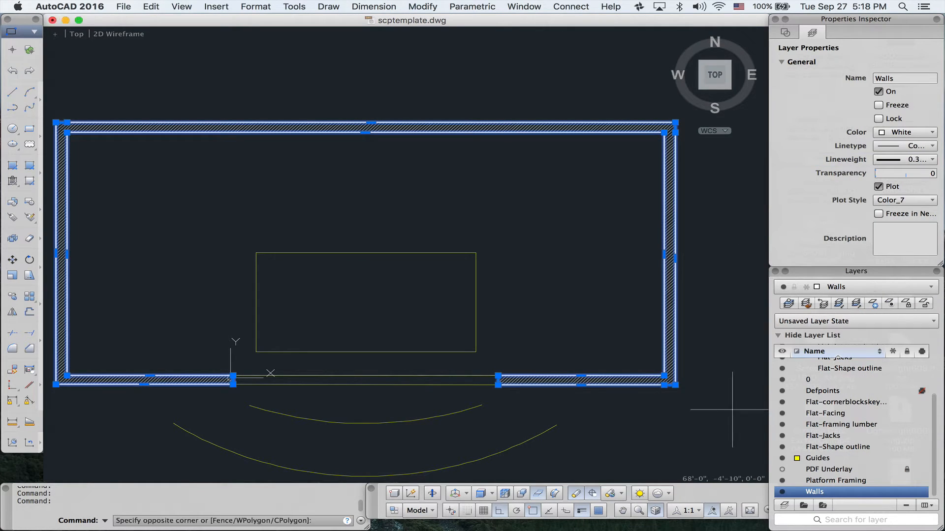
key("Escape")
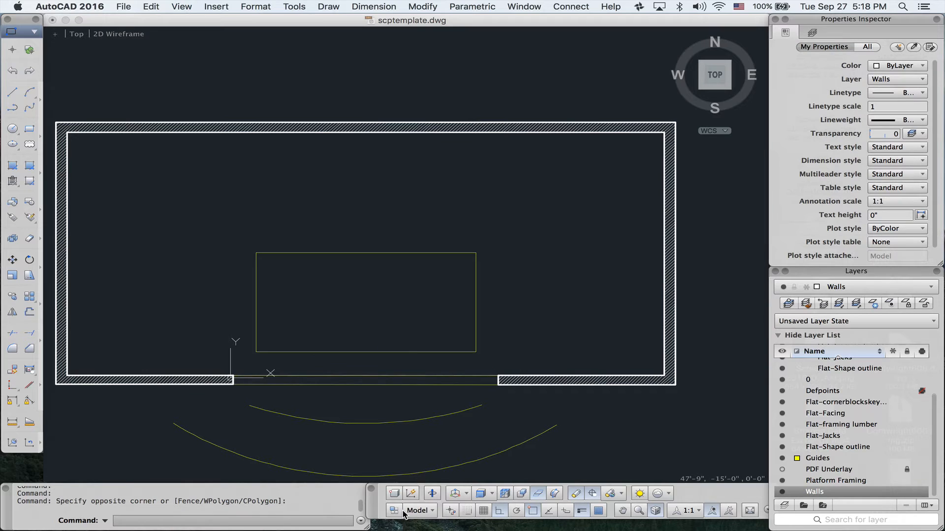
Switch to Layout2 and check the lineweights of the wall outline and its hatch on the sheet
left_click(394, 511)
left_click(443, 148)
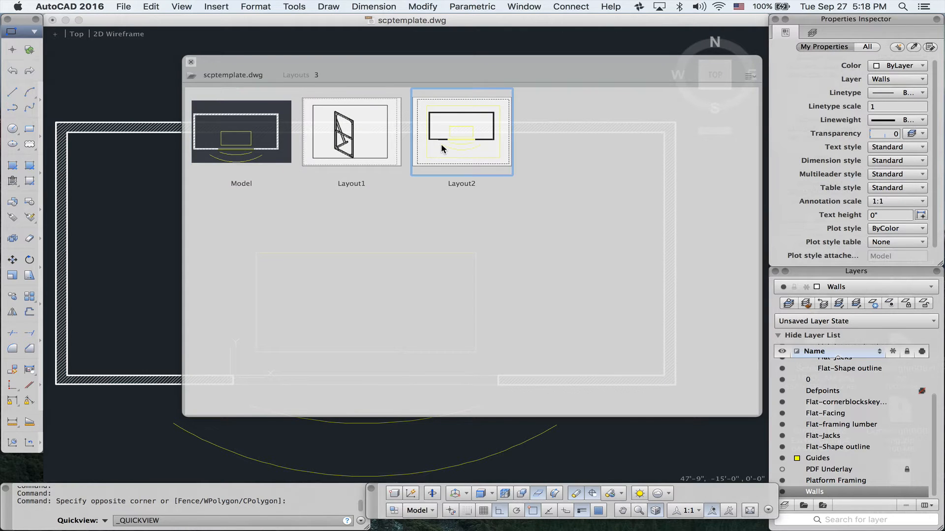
scroll(540, 206, "down", 5)
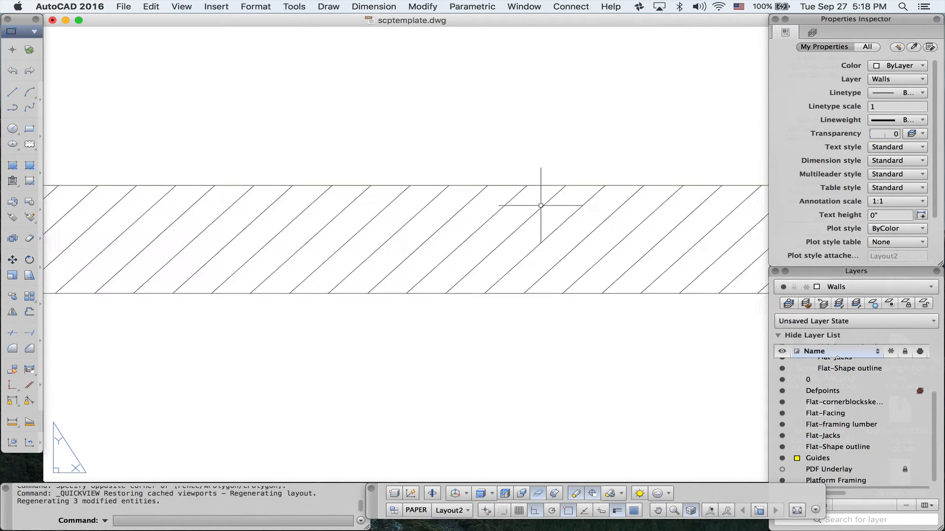
scroll(541, 205, "down", 3)
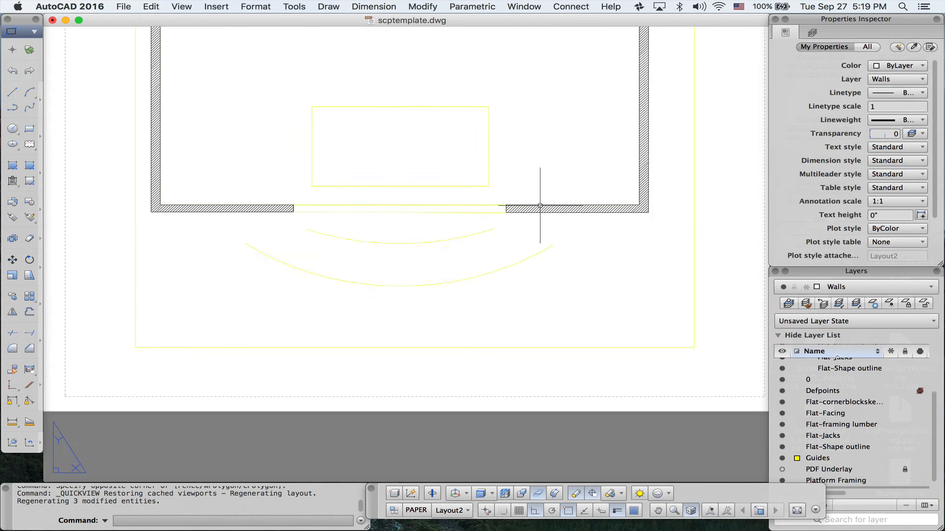
mouse_move(540, 205)
middle_mouse_down()
mouse_move(536, 354)
mouse_move(544, 374)
middle_mouse_up()
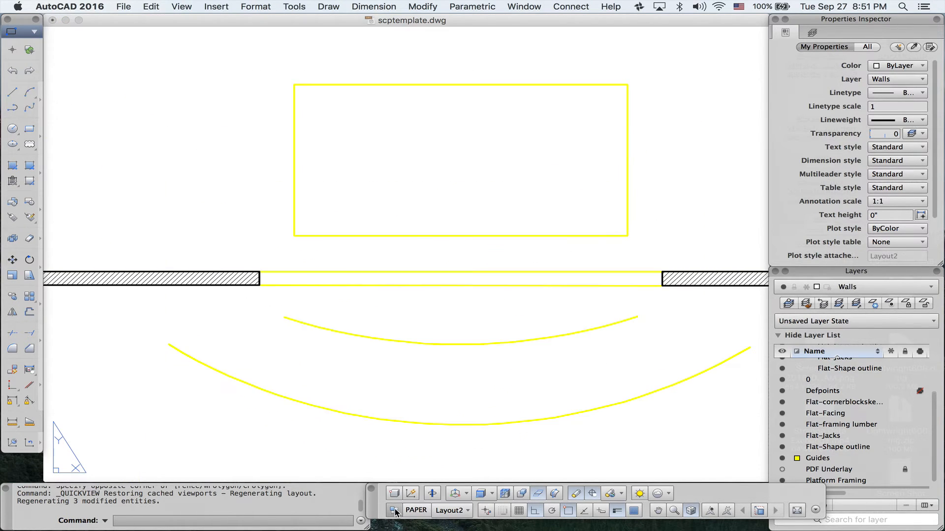
Open the overview of the drawing's model and layout spaces
left_click(394, 511)
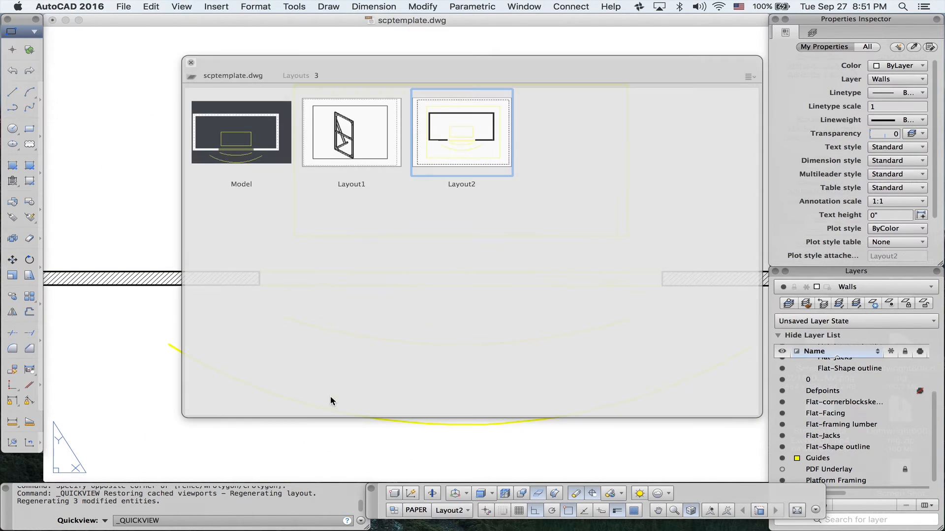
Switch to model space and delete the yellow guide rectangle spanning the opening in the front wall
left_click(270, 131)
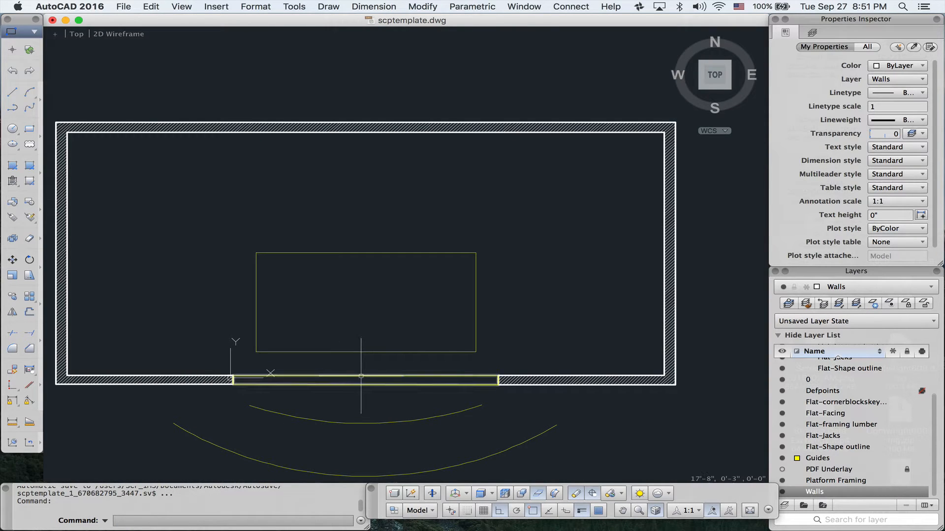
left_click(362, 377)
scroll(361, 376, "up", 5)
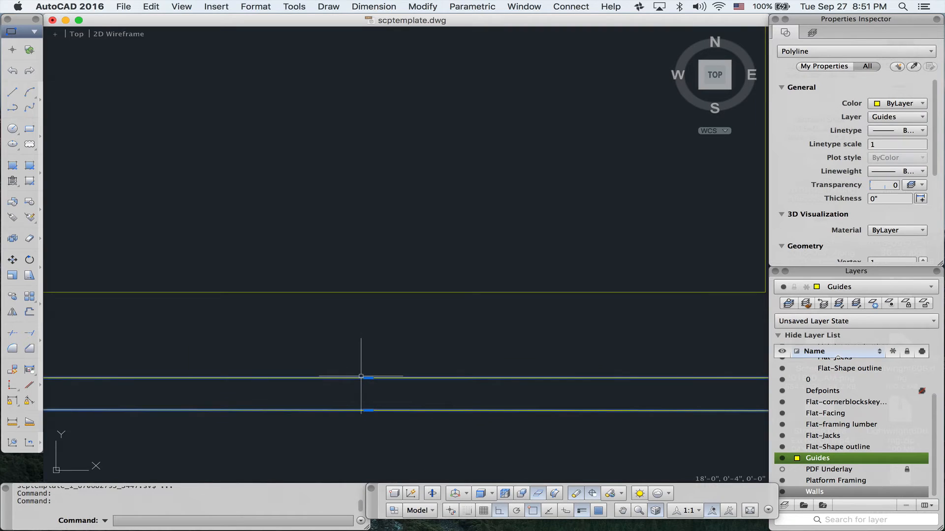
middle_click_drag(361, 380, 443, 325)
scroll(443, 325, "down", 2)
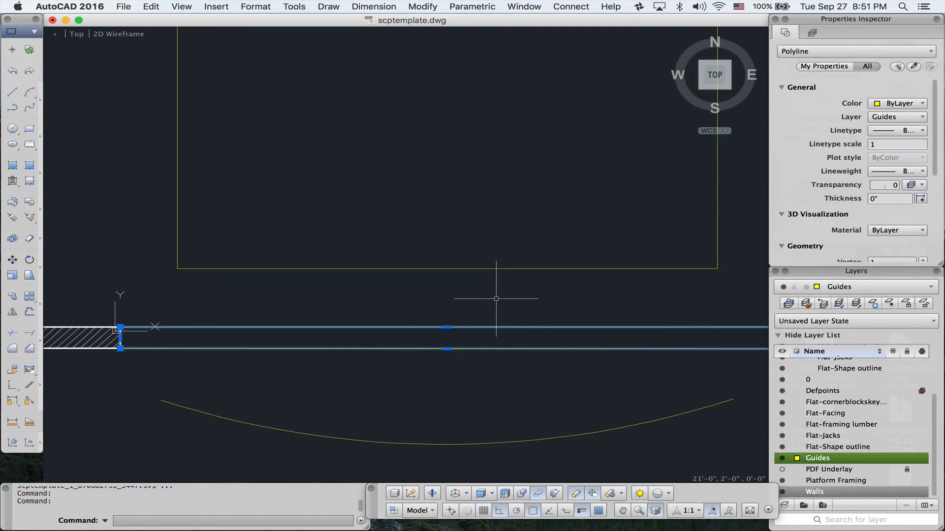
key("Delete")
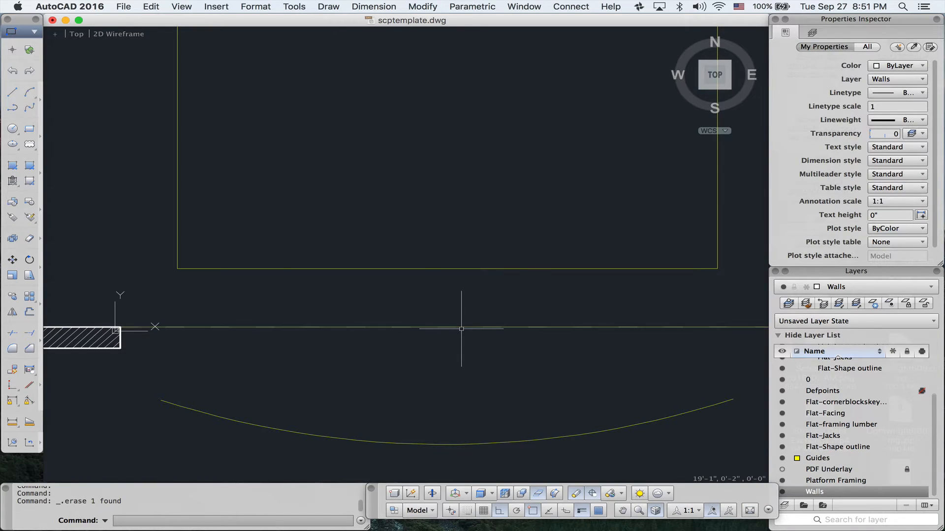
Delete the yellow guide polyline that overlies the dashed line across the wall opening
left_click(461, 327)
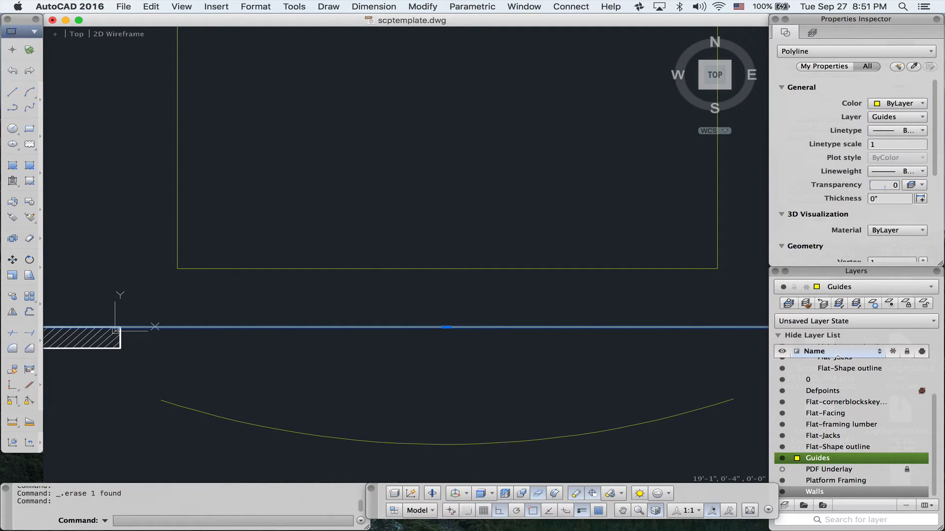
scroll(461, 324, "up", 5)
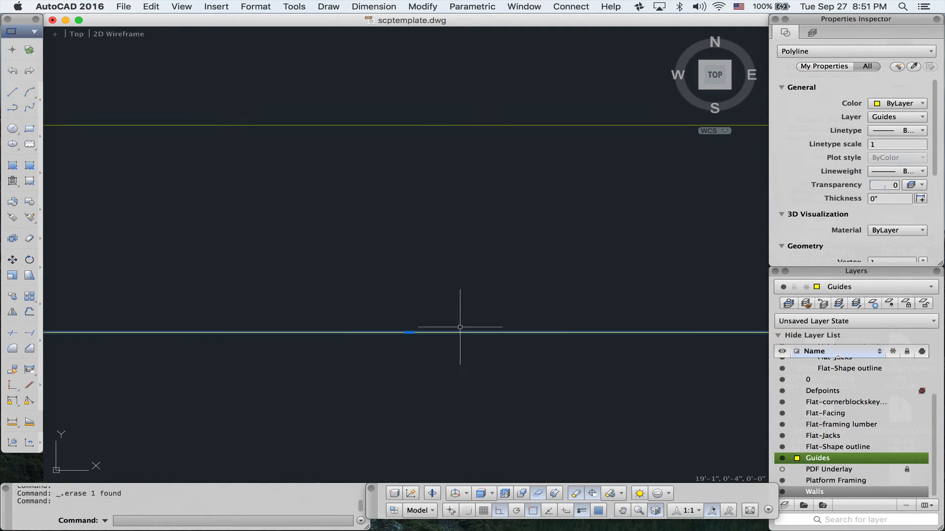
scroll(460, 328, "down", 5)
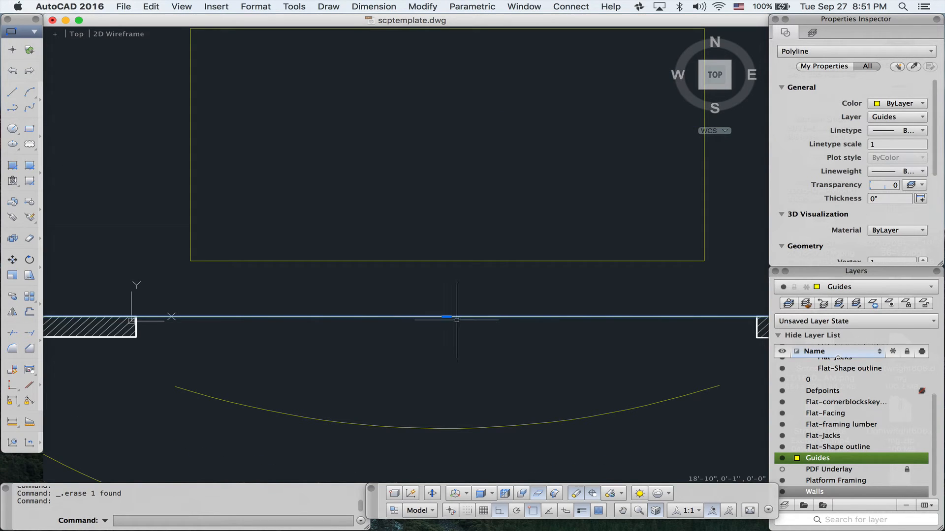
key("Delete")
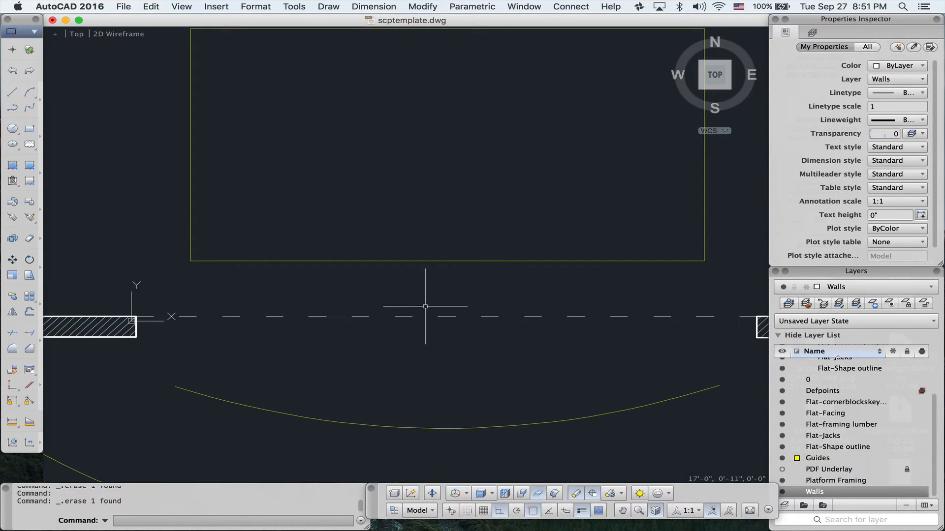
Copy the dashed line across the opening from its midpoint straight down to the wall's outer edge
left_click(534, 316)
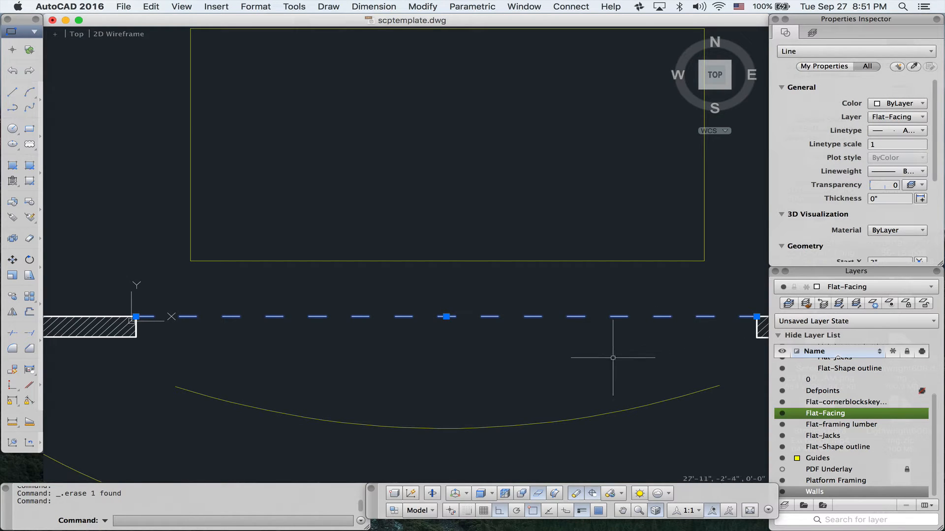
type("copy")
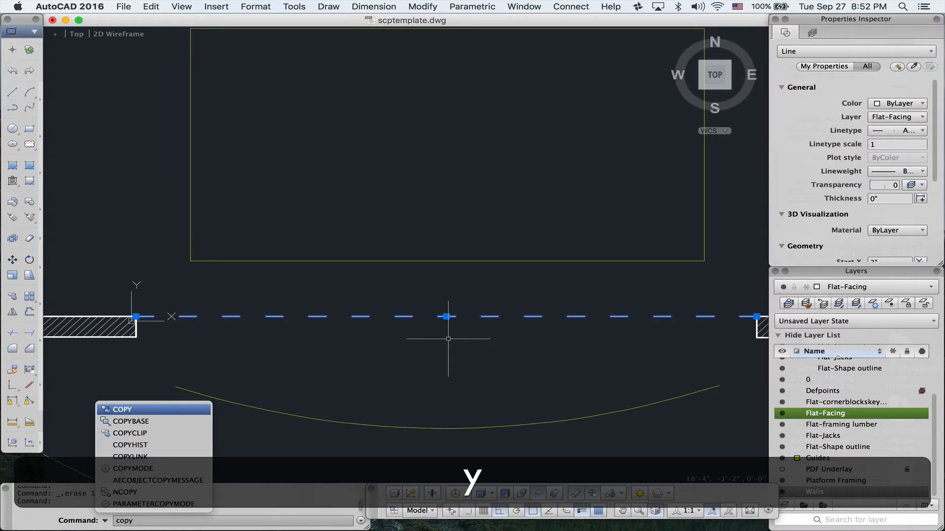
key("Return")
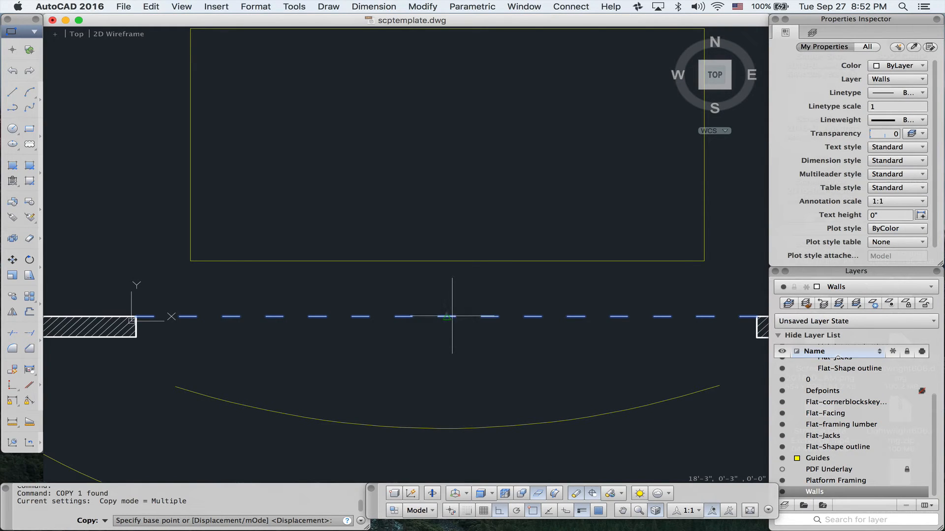
left_click(446, 317)
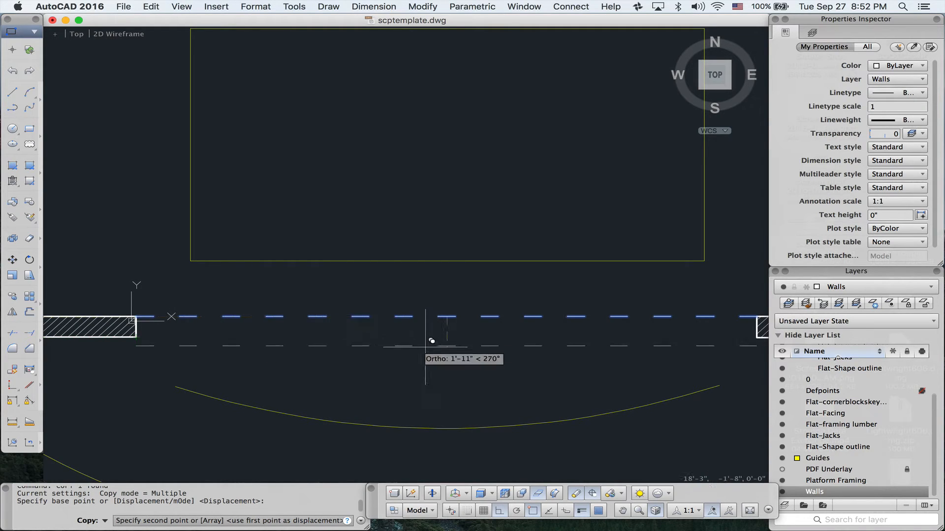
left_click(446, 339)
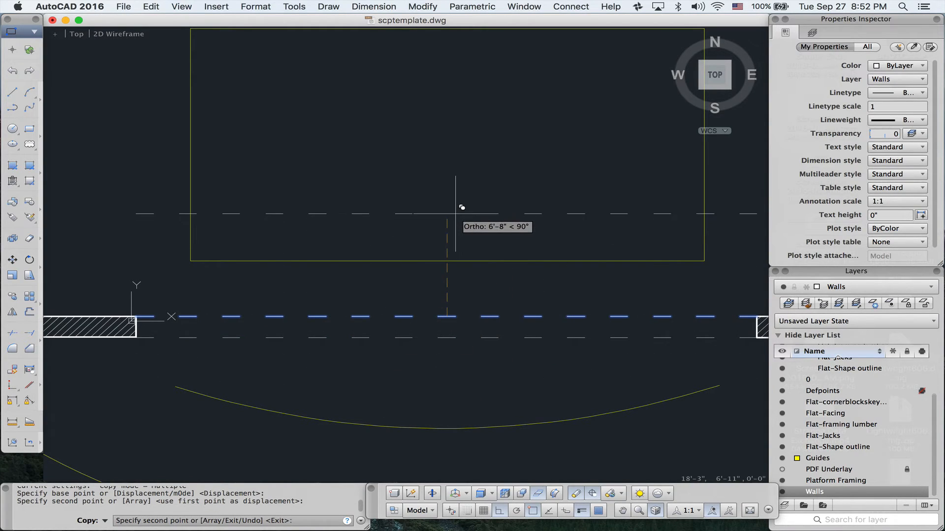
key("Escape")
key("Escape")
Create a layer named Proc Arch and assign both dashed lines across the opening to it
scroll(412, 266, "down", 2)
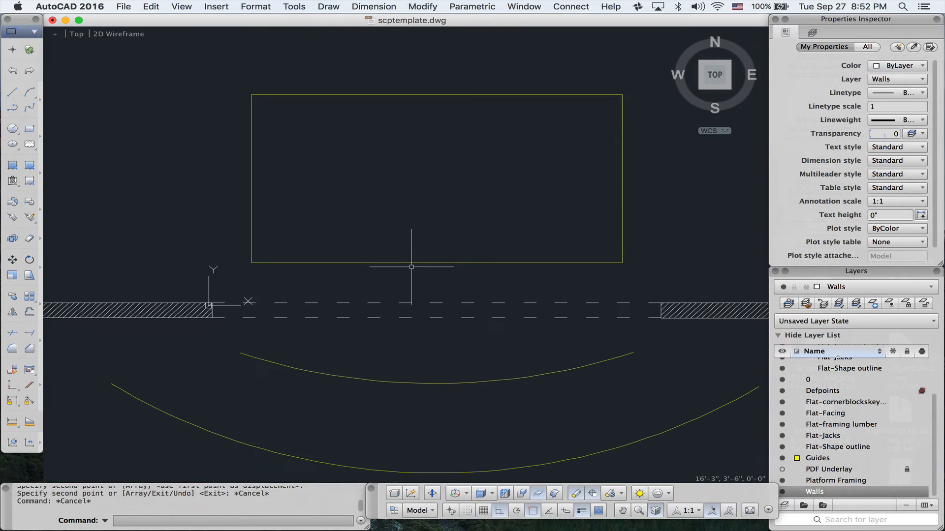
scroll(411, 267, "down", 2)
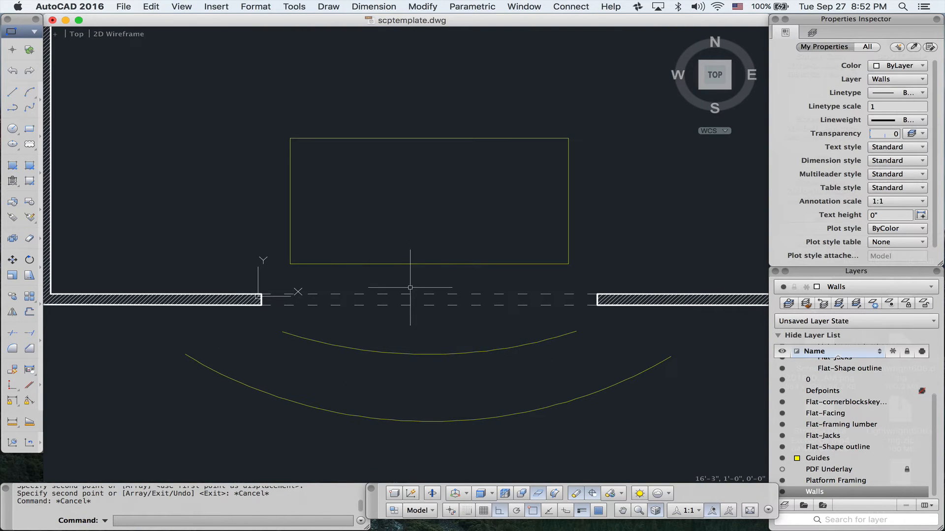
left_click(406, 293)
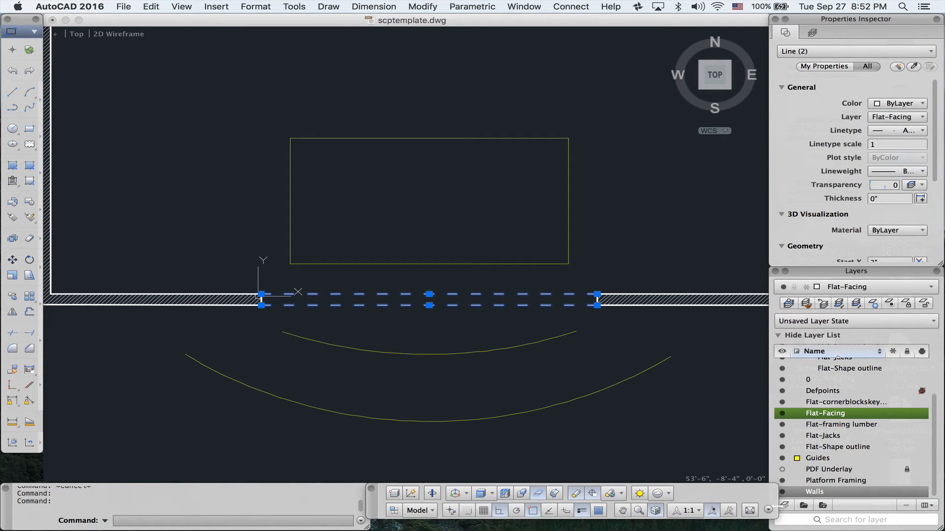
left_click(785, 506)
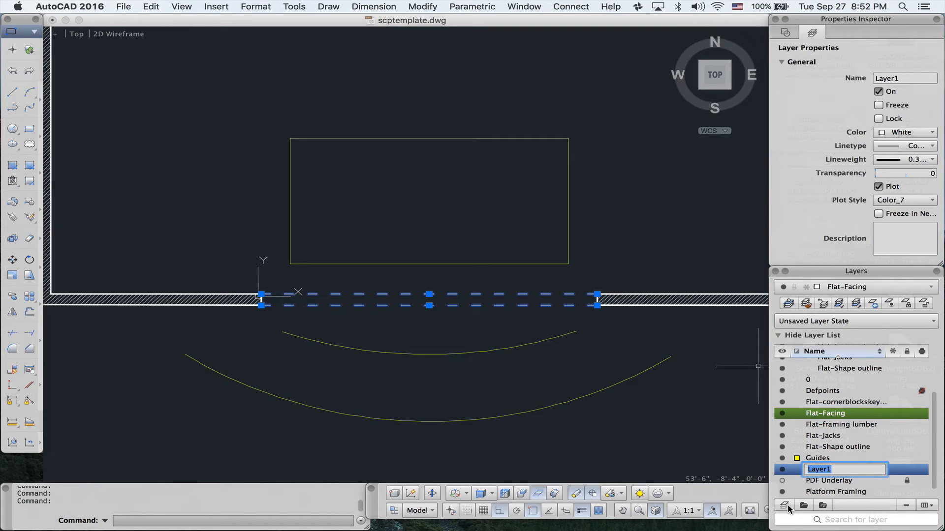
type("Proc Arch")
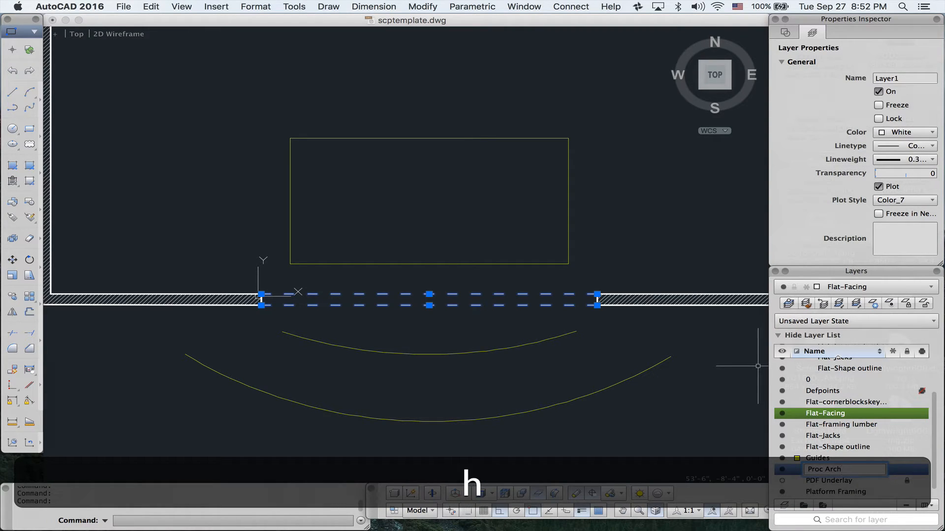
key("Return")
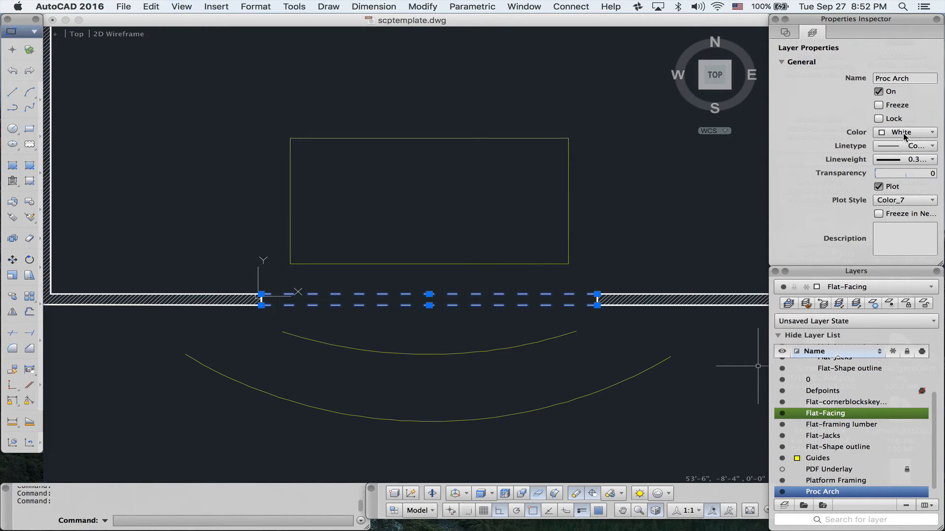
left_click(786, 33)
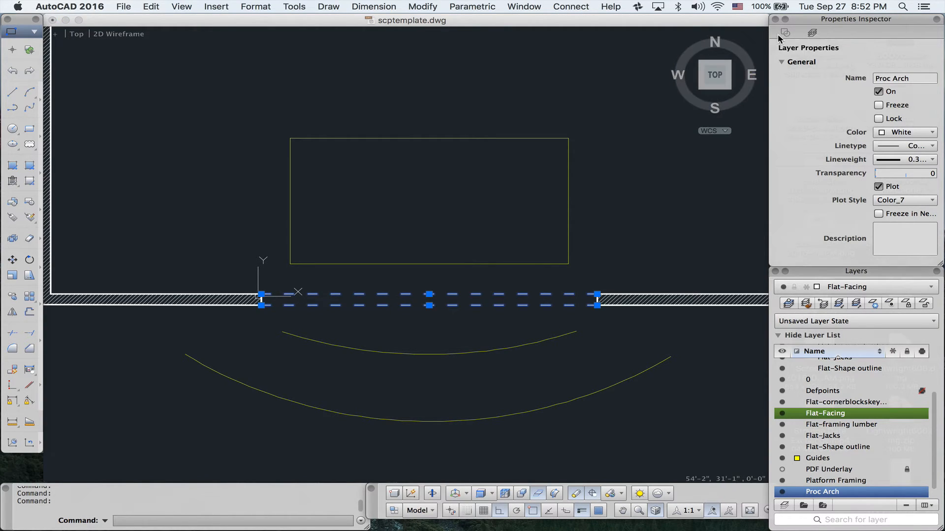
left_click(894, 118)
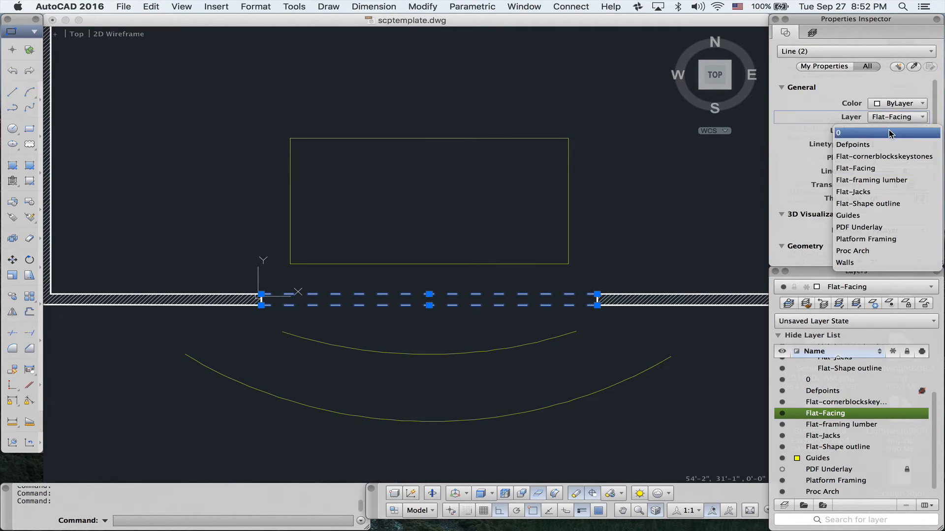
left_click(862, 251)
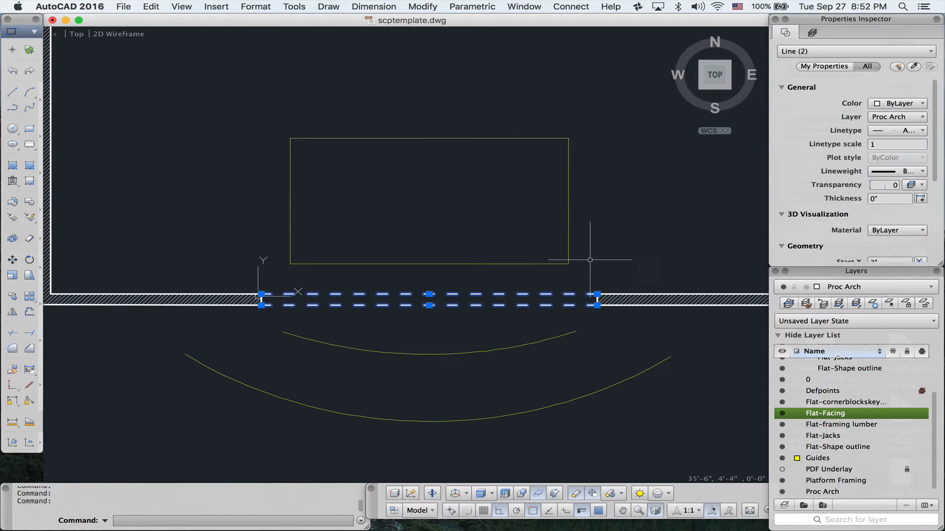
key("Escape")
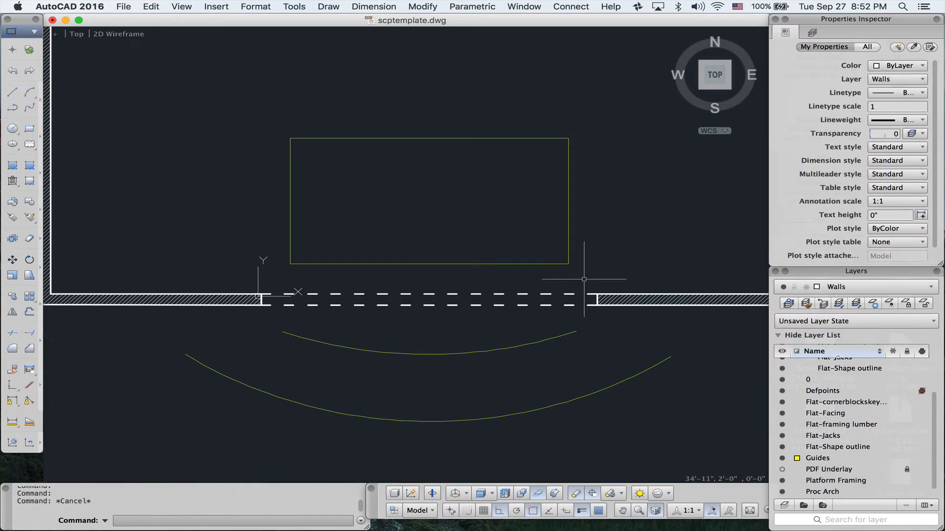
Move the lower dashed line from its right endpoint down to the outer corner of the right wall section
scroll(577, 294, "up", 5)
middle_click_drag(577, 294, 316, 327)
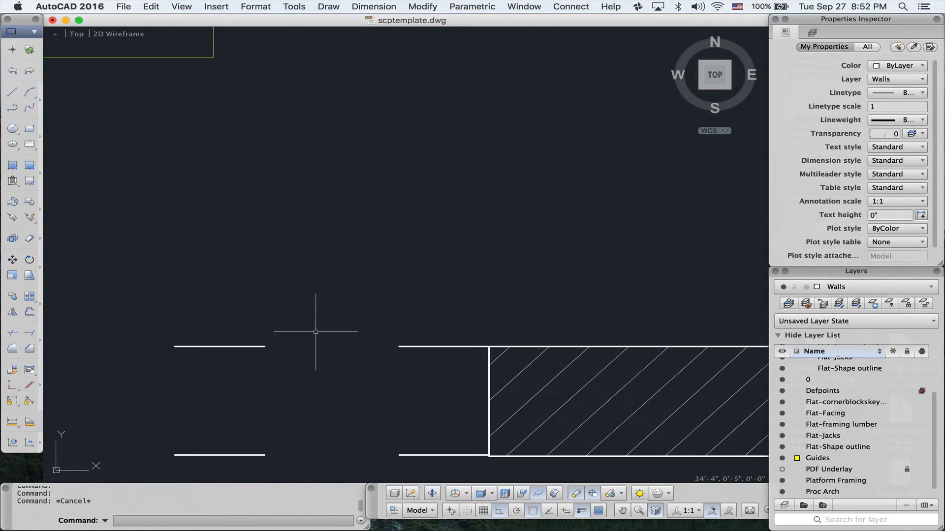
scroll(359, 347, "down", 8)
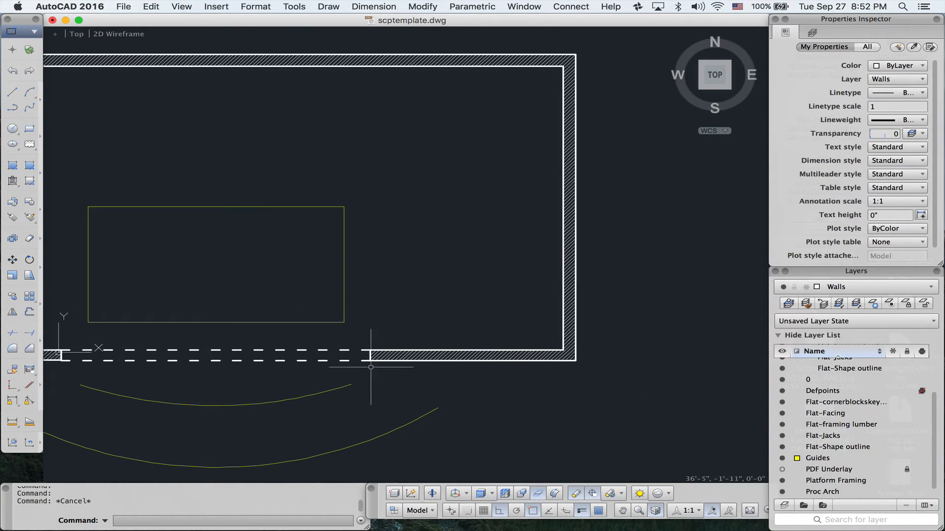
scroll(373, 347, "up", 8)
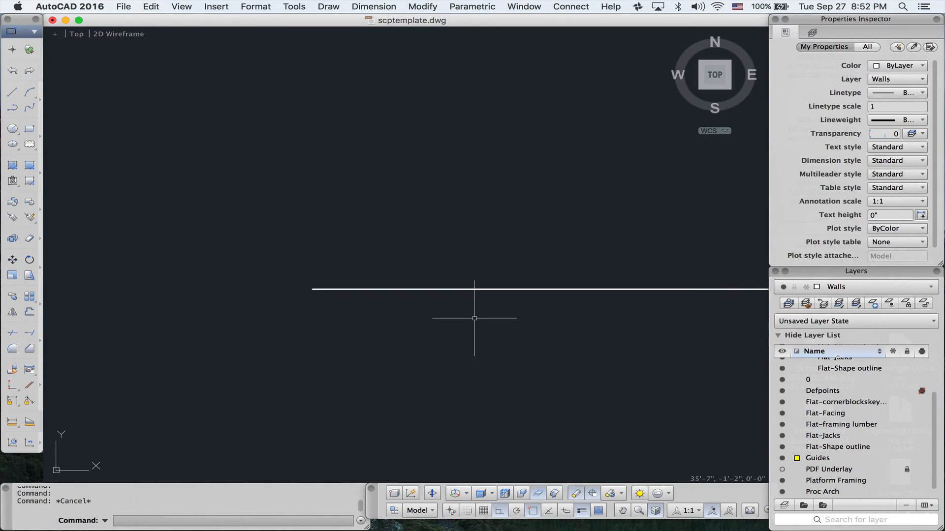
mouse_move(474, 318)
middle_mouse_down()
mouse_move(477, 310)
mouse_move(164, 317)
middle_mouse_up()
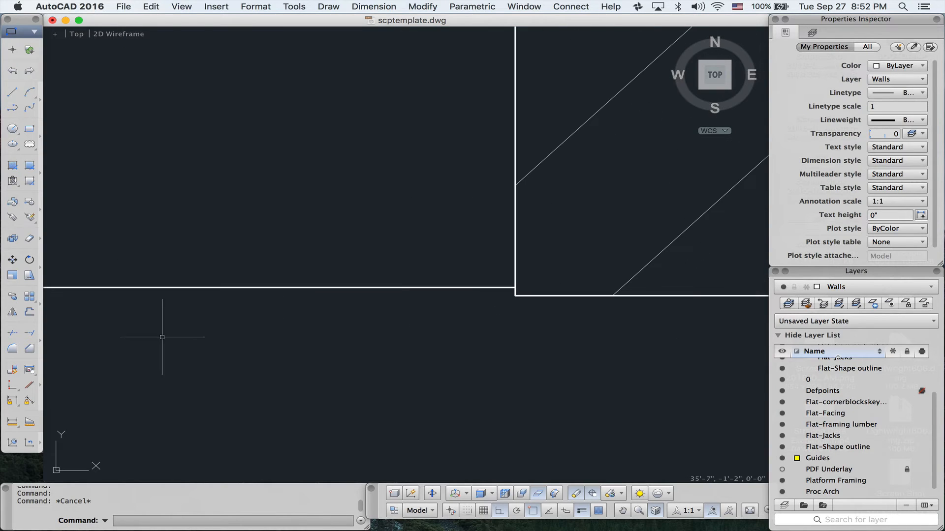
left_click(500, 289)
type("mo")
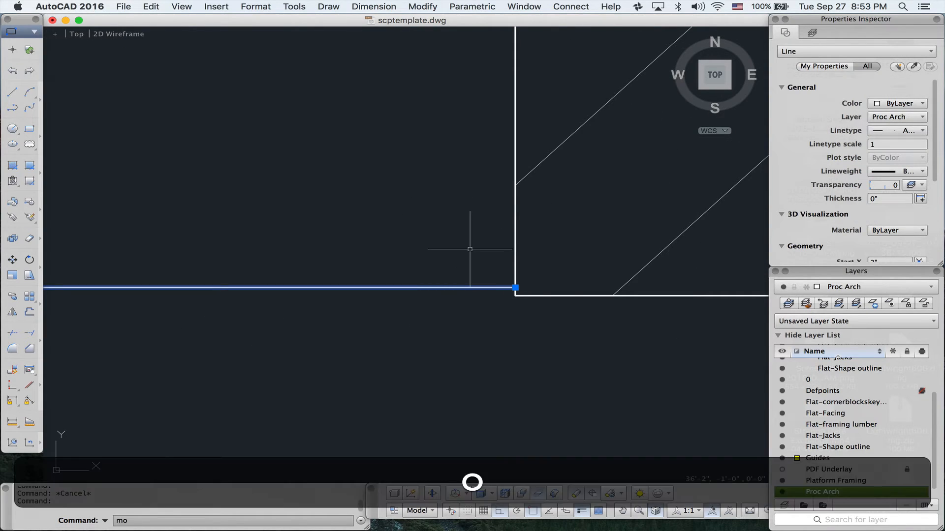
key("Return")
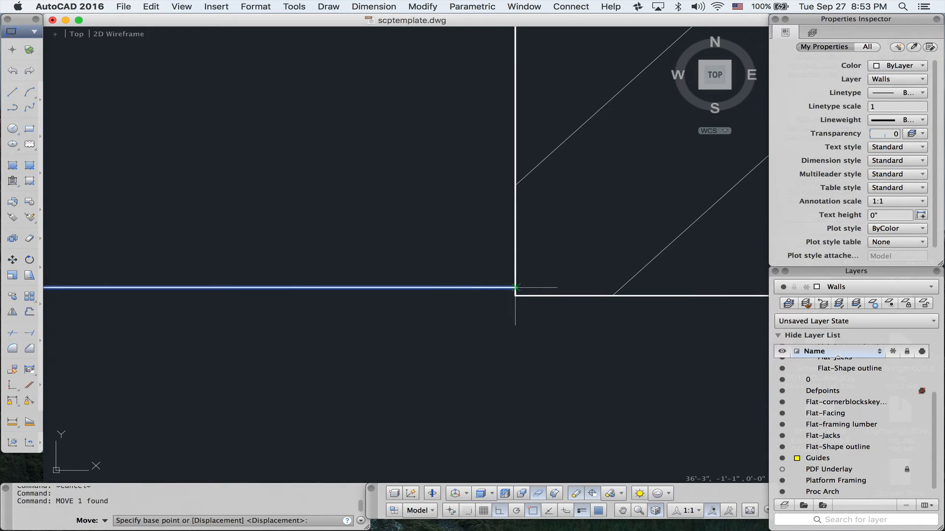
left_click(515, 288)
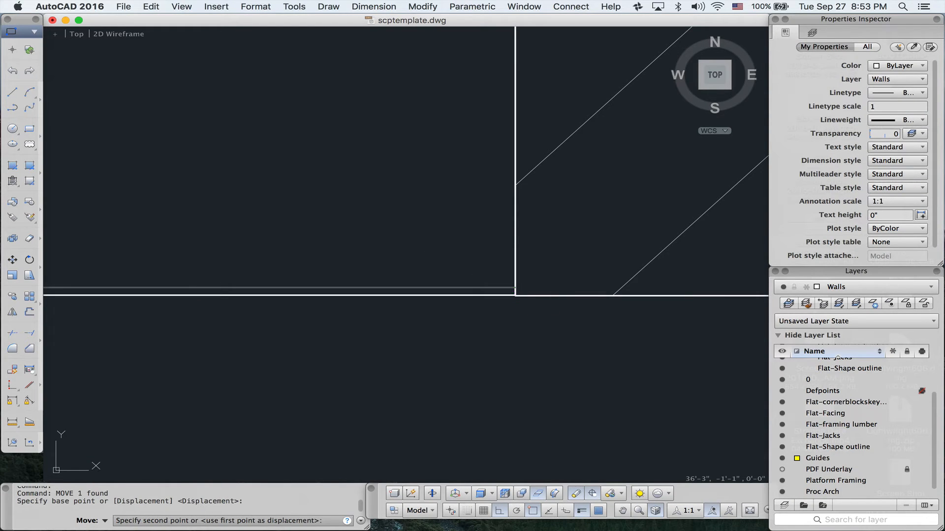
left_click(516, 295)
scroll(514, 295, "down", 8)
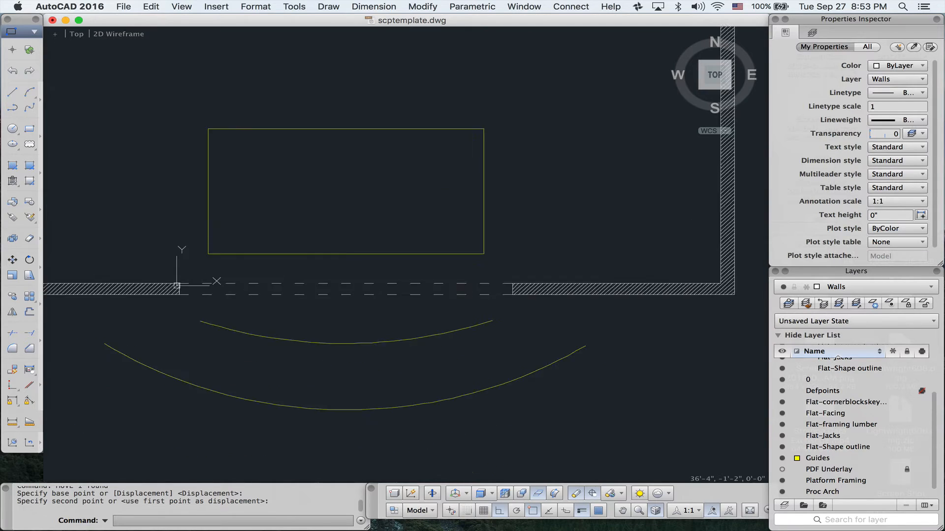
Create a new layer named Canter Line
scroll(490, 229, "up", 3)
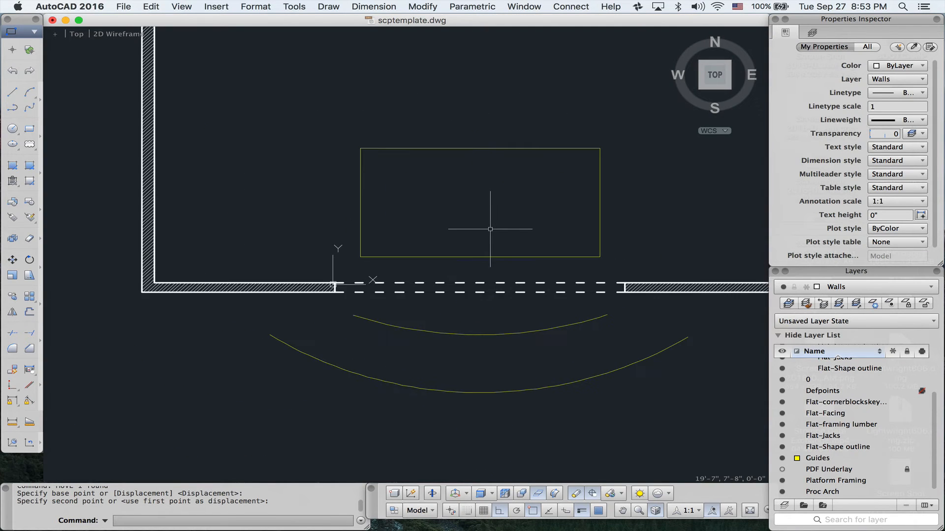
mouse_move(489, 231)
middle_mouse_down()
mouse_move(460, 313)
mouse_move(490, 266)
middle_mouse_up()
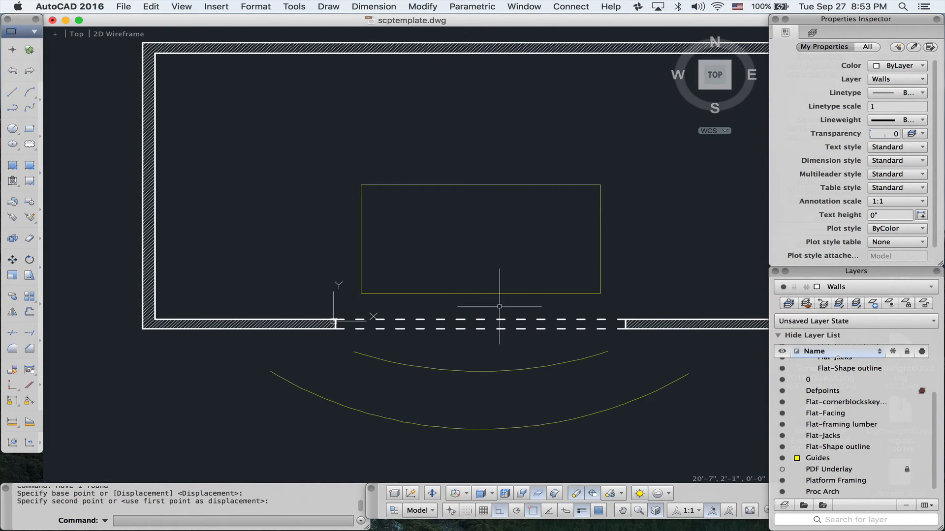
left_click(785, 506)
type("Cantg")
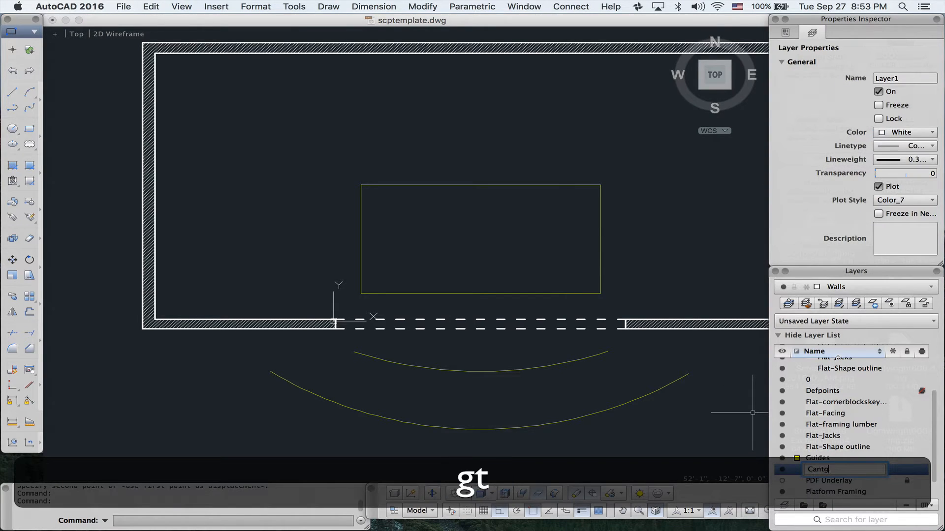
type("er")
key("BackSpace")
type("r Line")
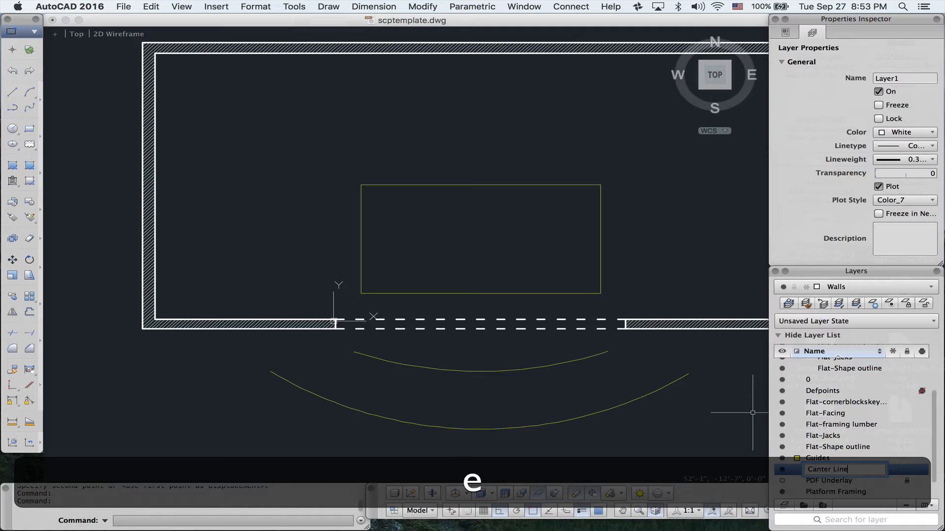
key("Return")
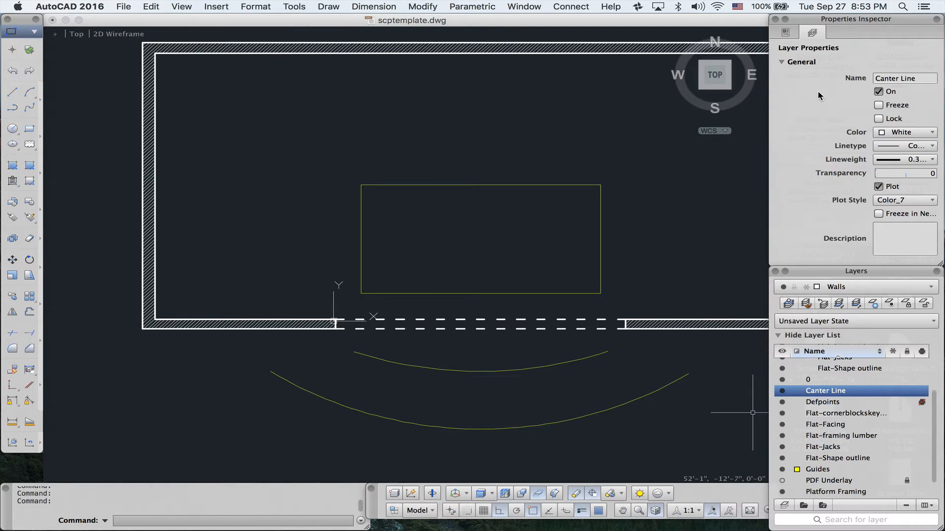
Load the ISO long-dash short-dash linetype ACAD_ISO08W100 from acad.lin into the drawing
left_click(884, 146)
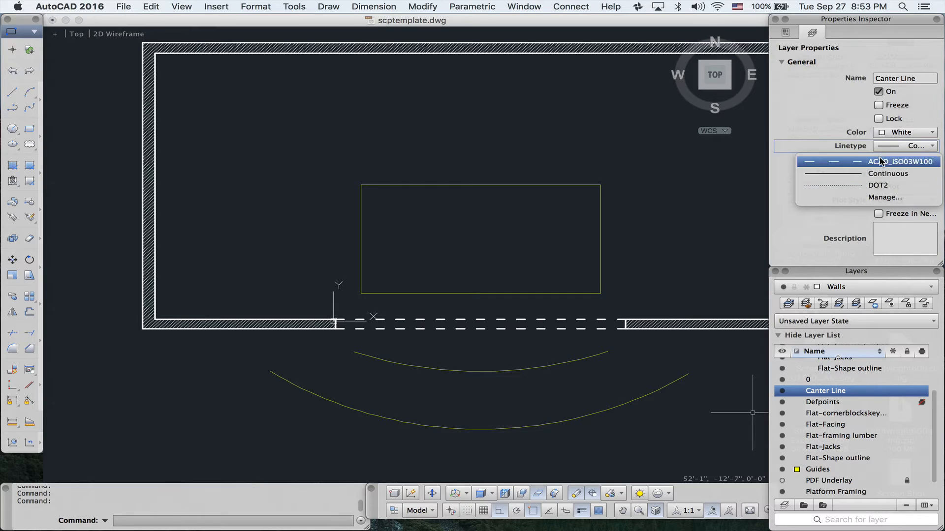
left_click(878, 197)
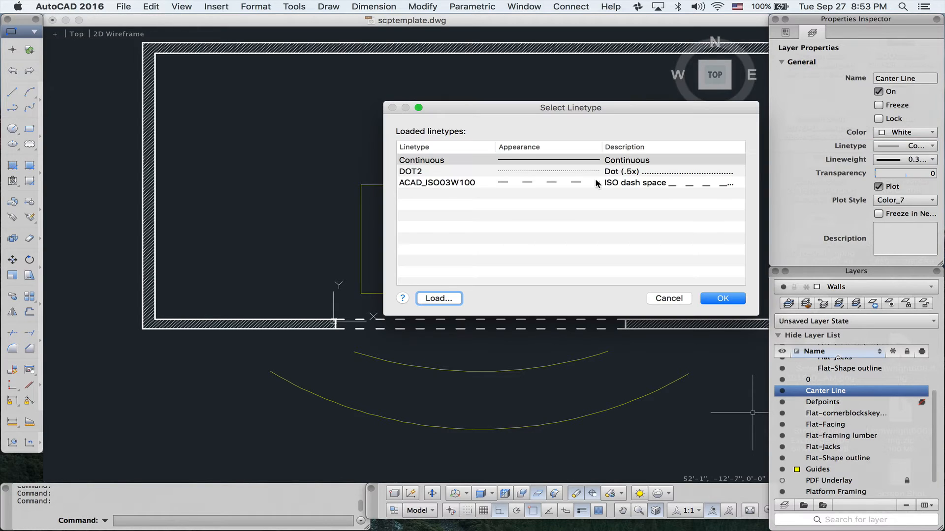
left_click(437, 298)
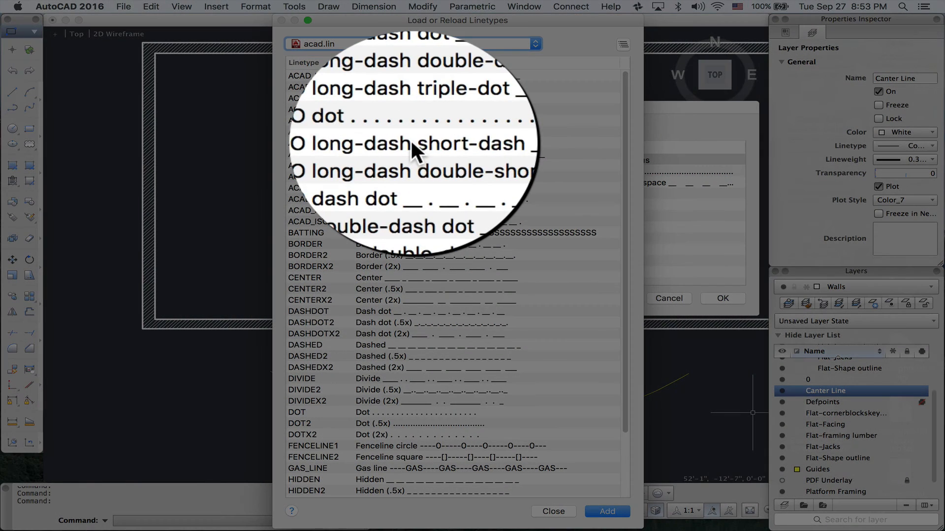
left_click(356, 143)
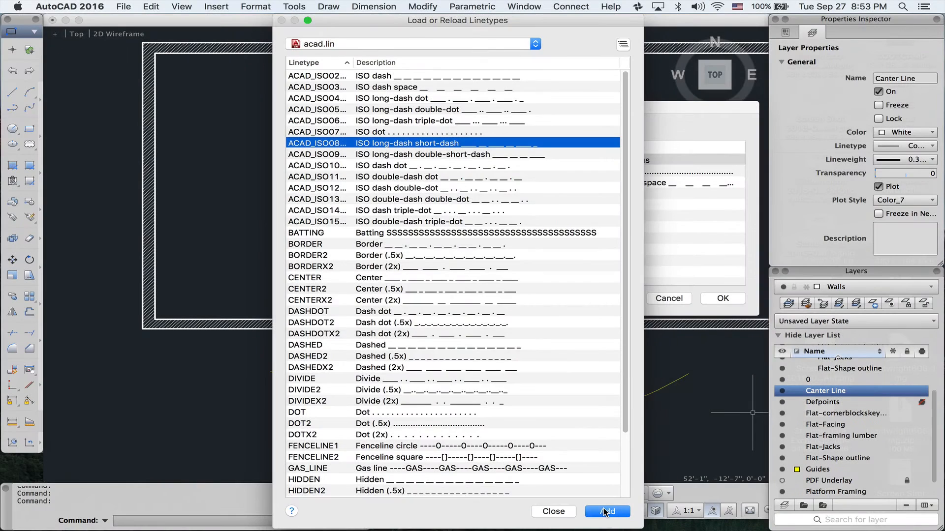
left_click(604, 512)
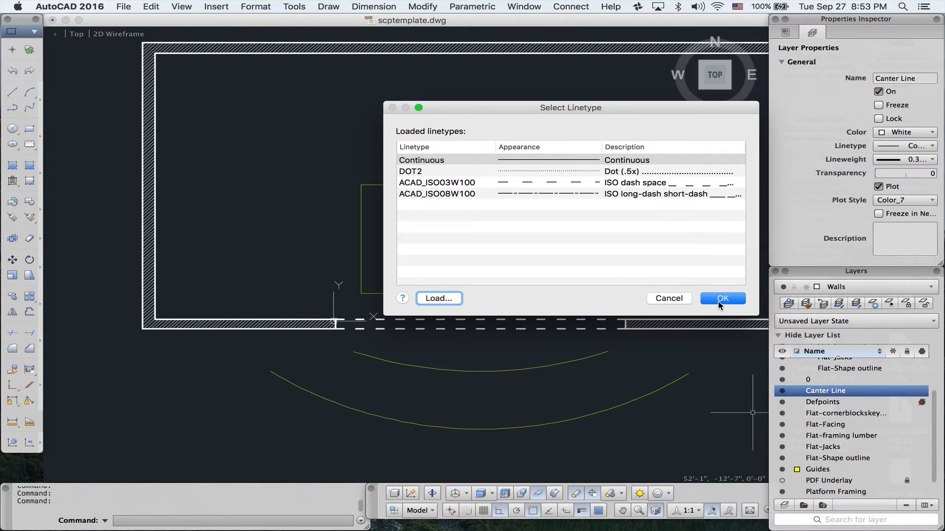
left_click(720, 302)
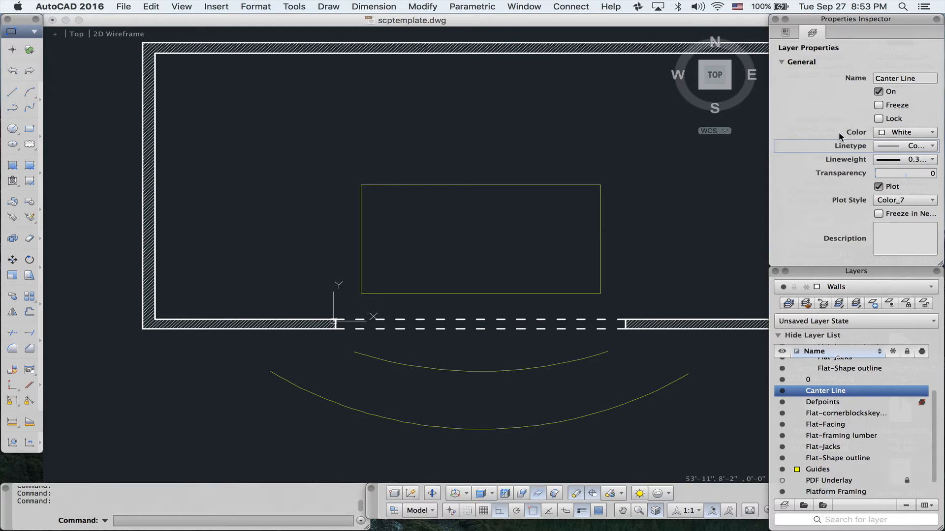
Make Canter Line the current layer and draw a vertical line from the upper dashed line's midpoint up past the back wall
left_click(790, 34)
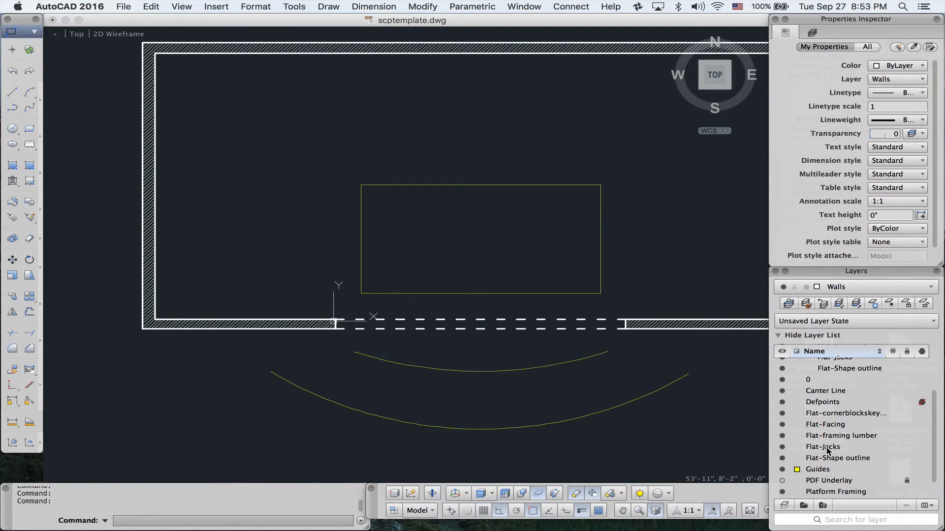
scroll(826, 448, "down", 2)
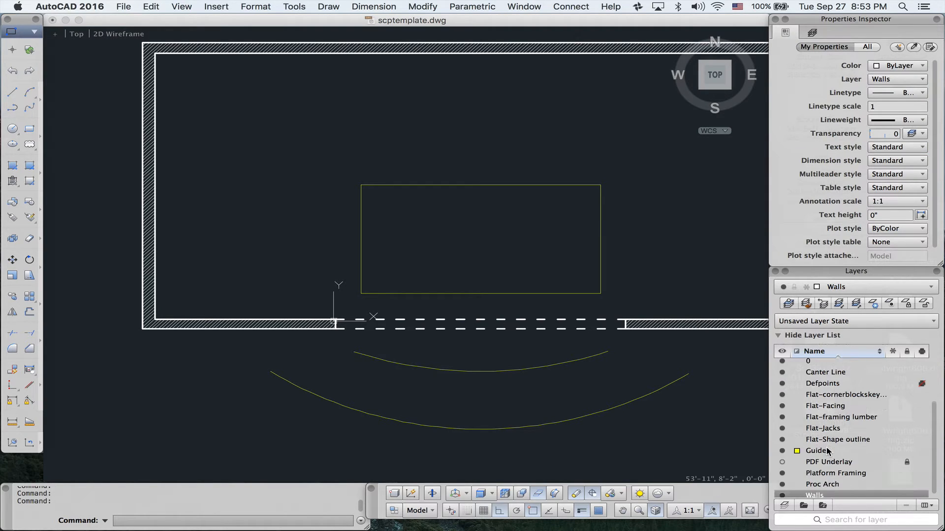
left_click(831, 369)
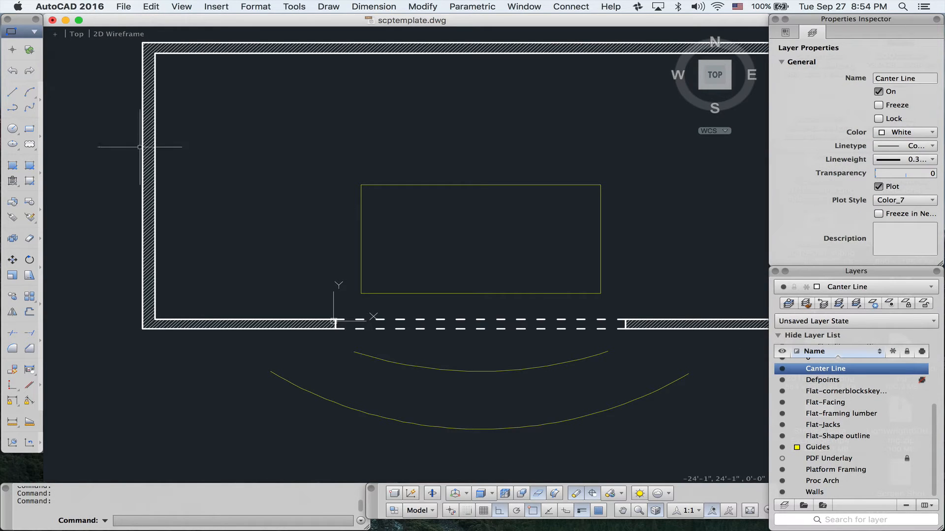
left_click(12, 92)
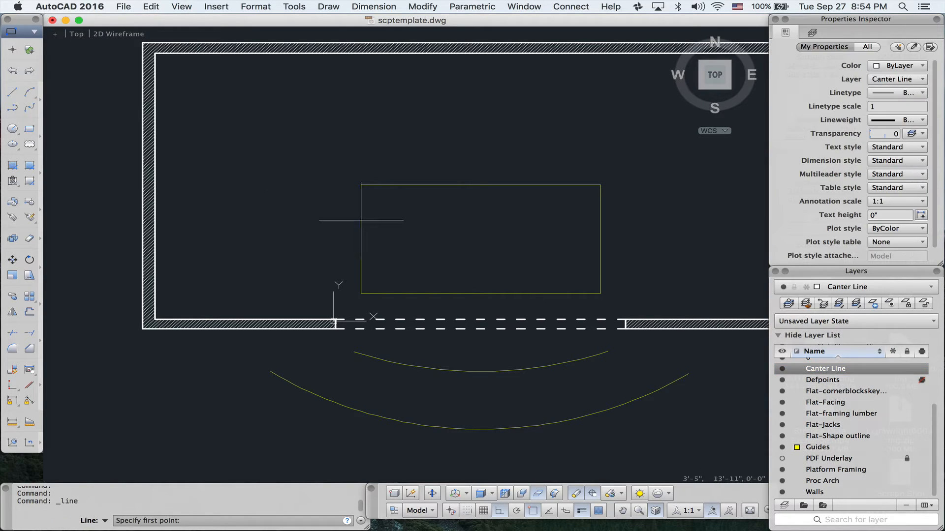
left_click(480, 320)
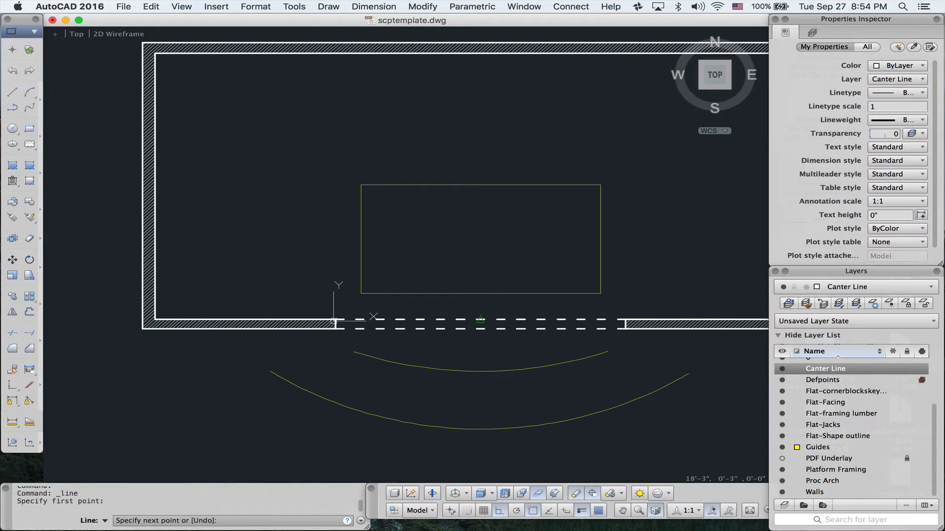
scroll(485, 82, "down", 1)
scroll(486, 80, "down", 1)
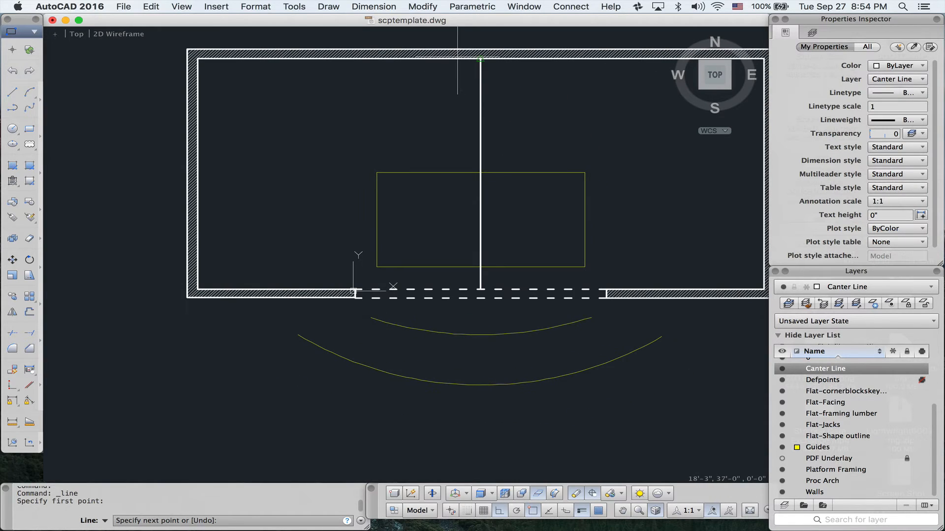
middle_click_drag(496, 41, 493, 47)
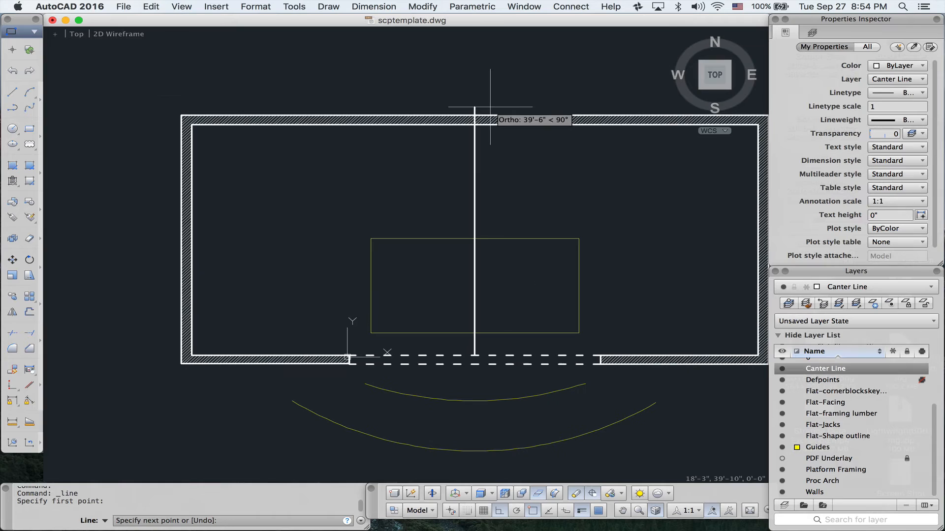
left_click(470, 57)
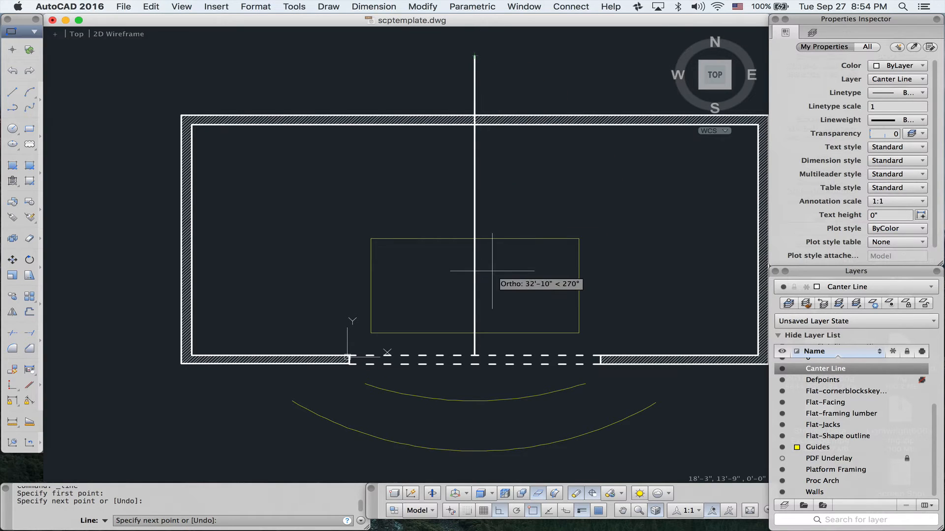
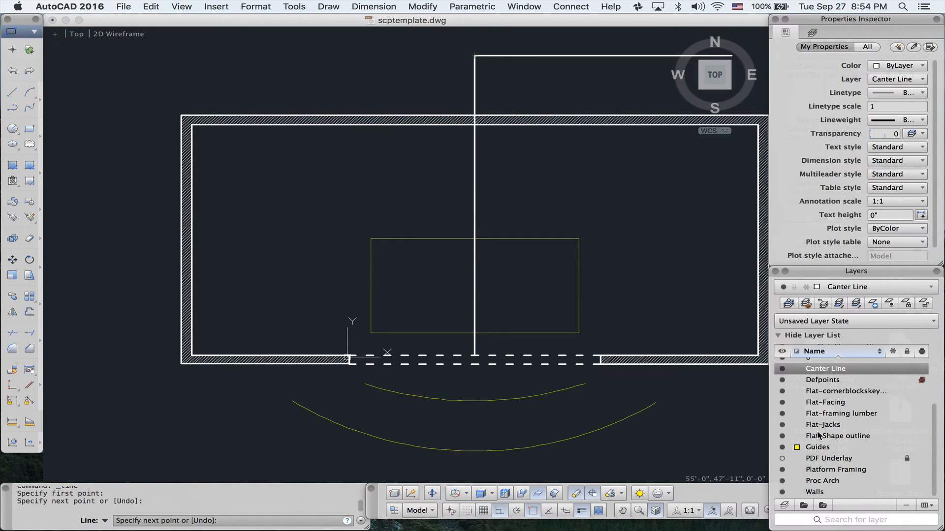
End the Line command and rename the misspelled Canter Line layer to Center Line
left_click(813, 370)
left_click(813, 370)
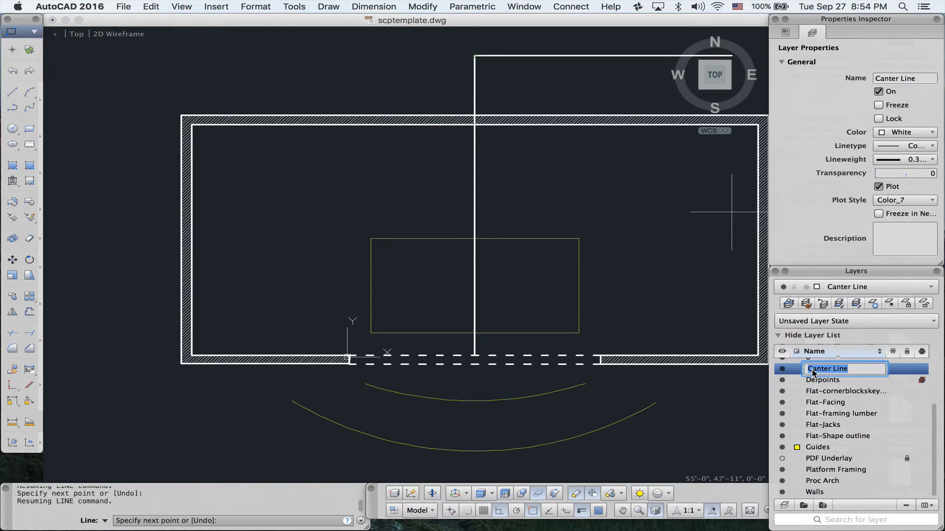
key("Escape")
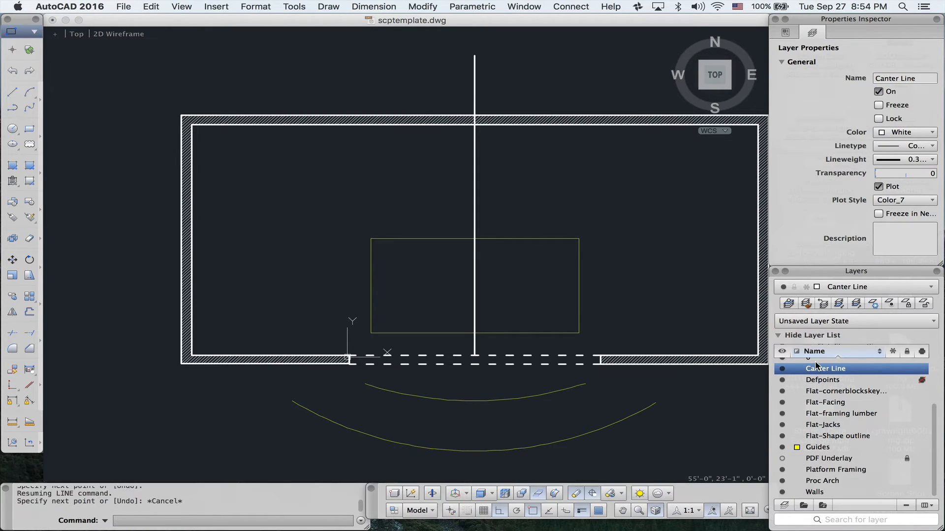
left_click(815, 370)
right_click(817, 371)
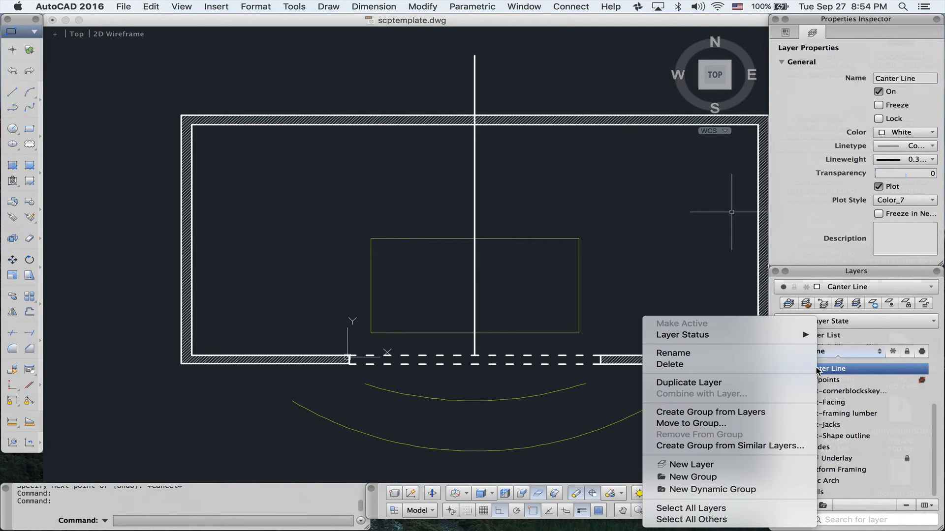
left_click(884, 82)
left_click(884, 81)
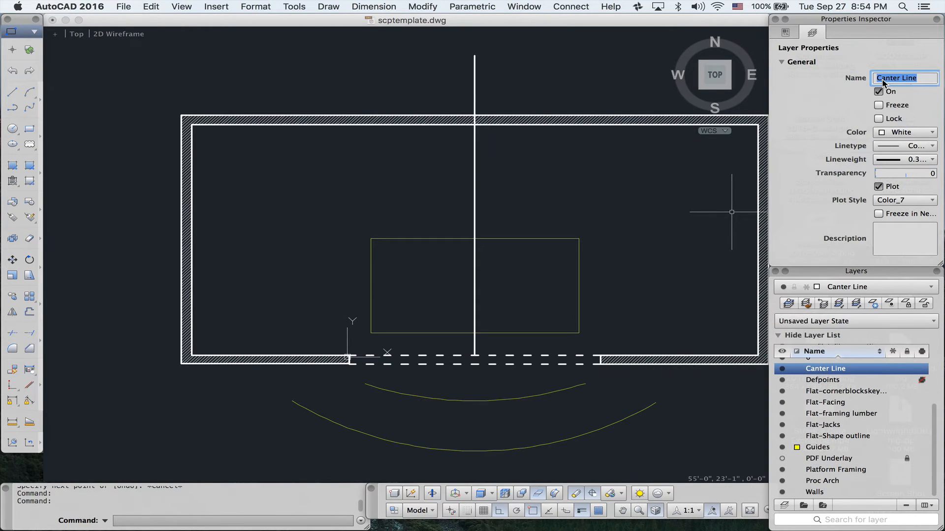
left_click(881, 80)
key("BackSpace")
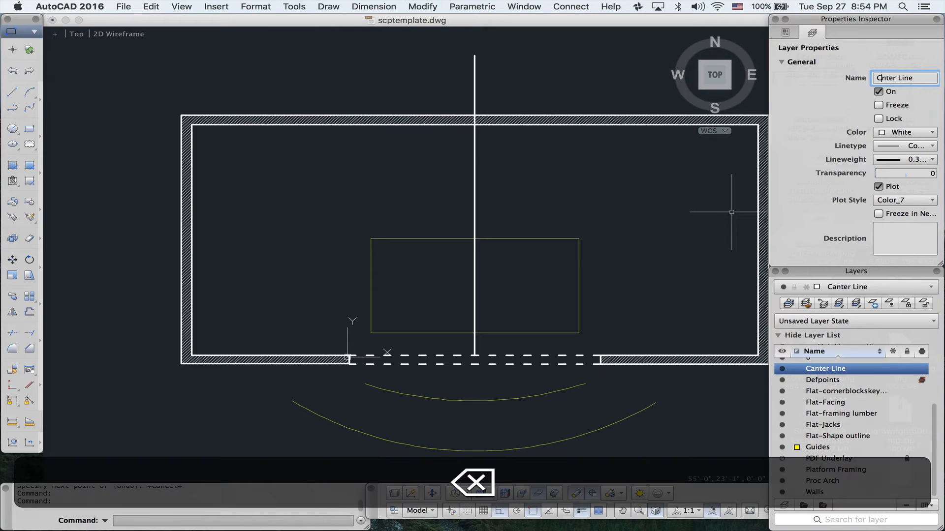
type("e")
key("Return")
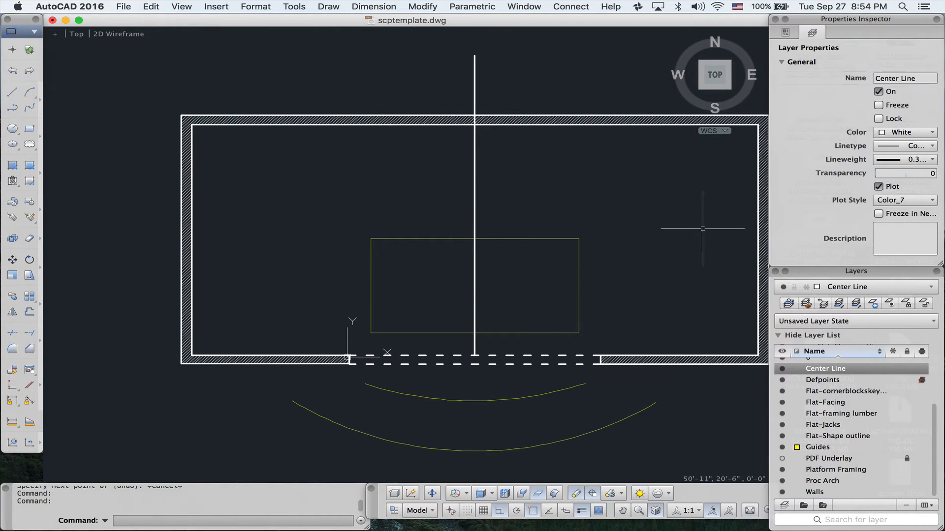
Set the Center Line layer's lineweight to 0.05 mm and set the vertical line's own linetype and lineweight to ByLayer
left_click(888, 160)
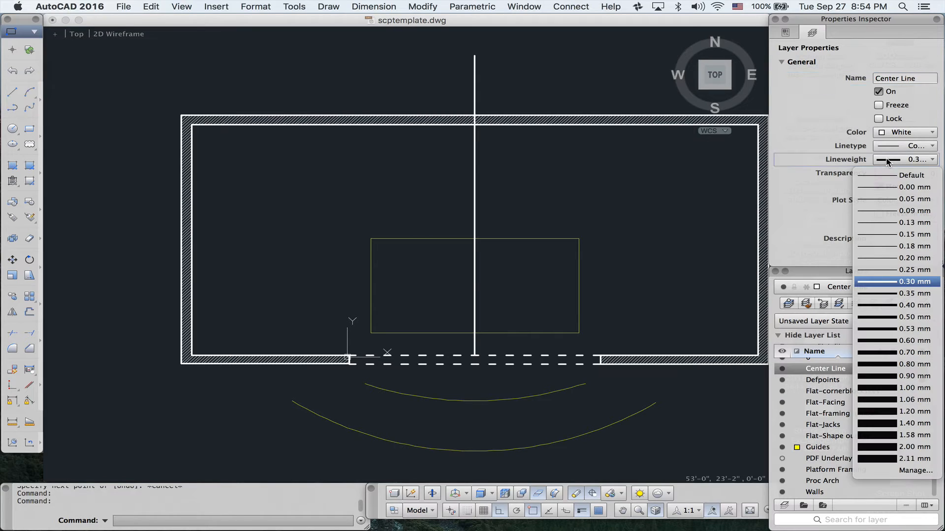
left_click(873, 198)
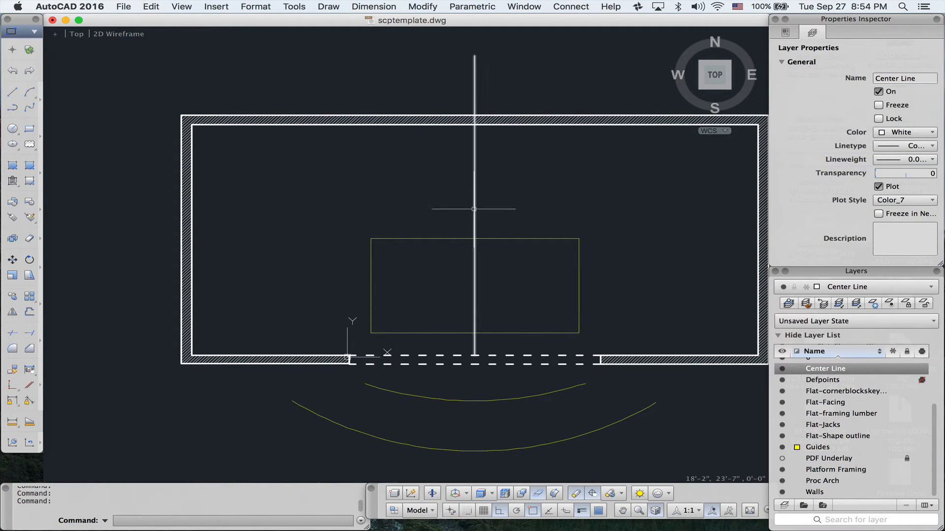
scroll(473, 209, "up", 5)
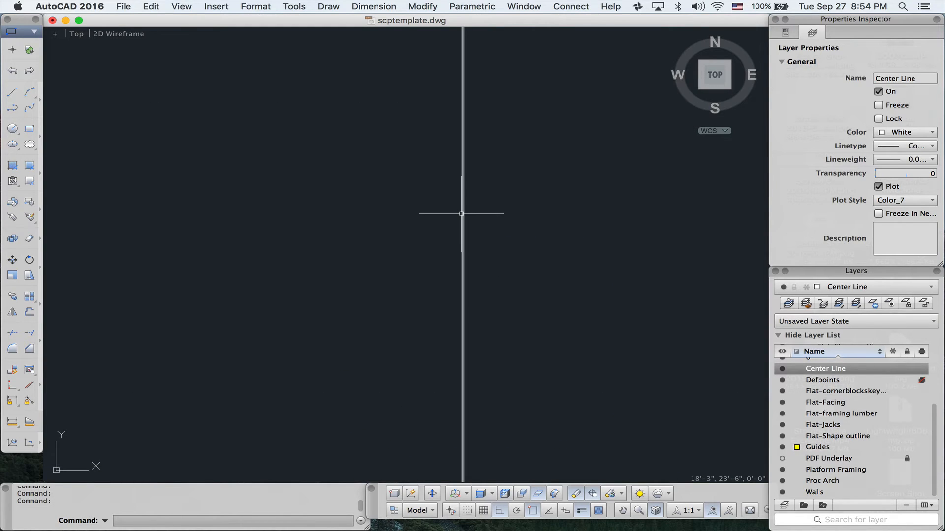
left_click(461, 213)
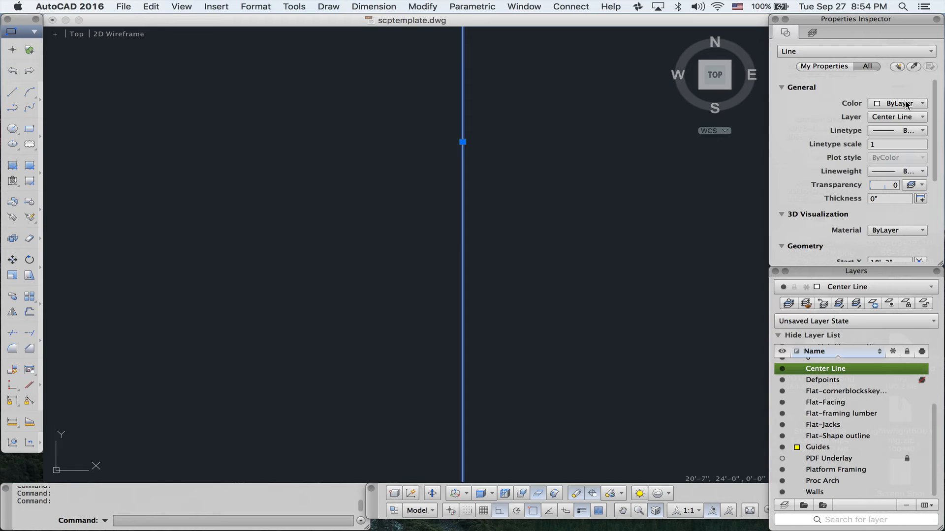
left_click(901, 131)
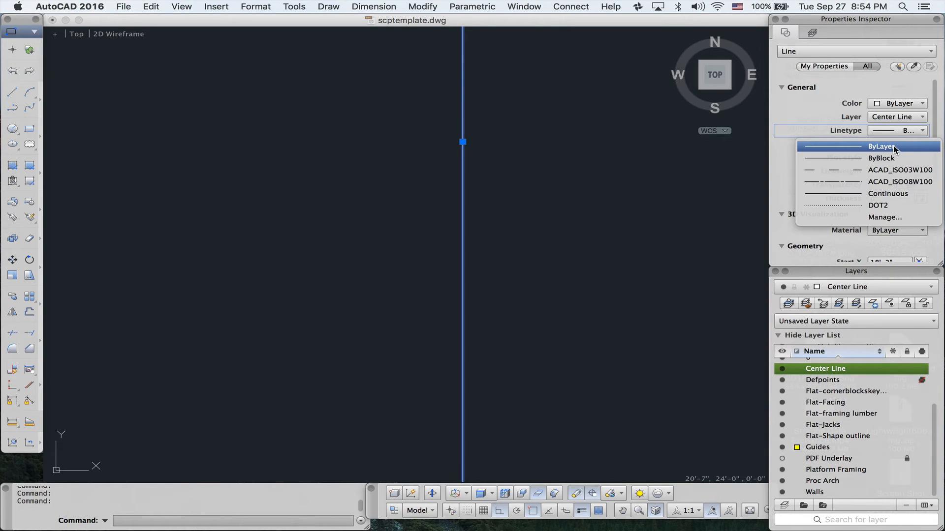
left_click(895, 149)
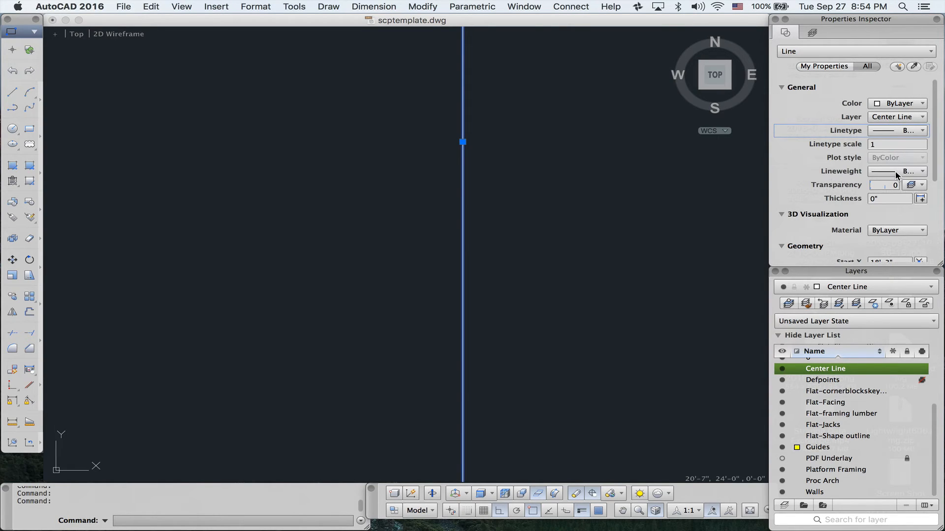
left_click(896, 172)
left_click(892, 189)
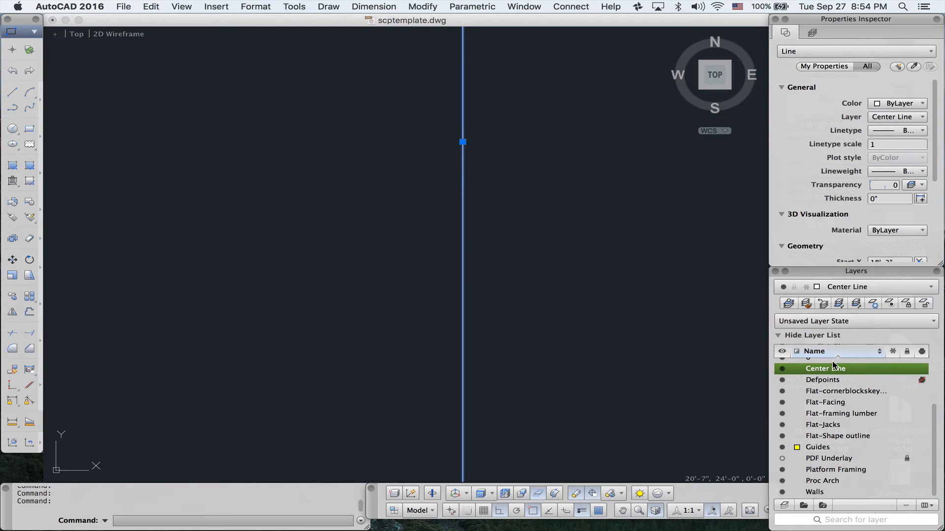
Set the Center Line layer's linetype to ACAD_ISO08W100
left_click(813, 31)
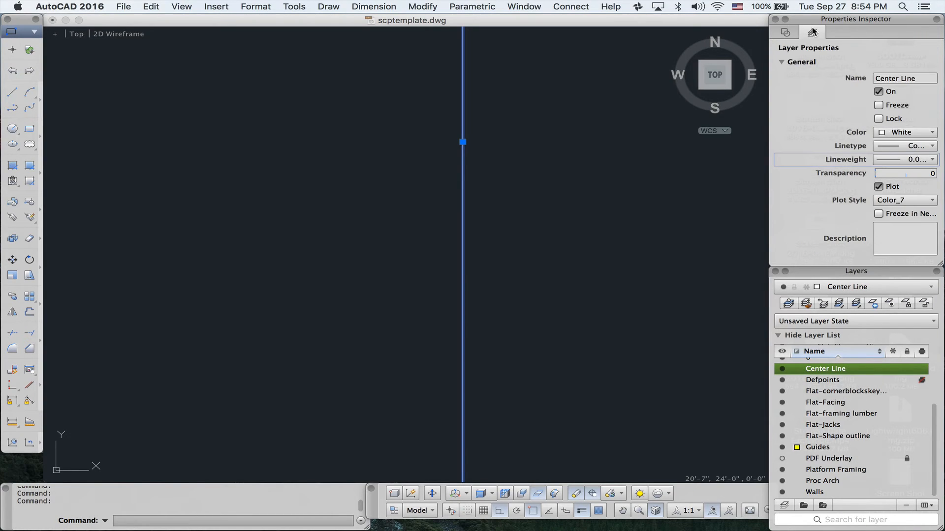
left_click(896, 146)
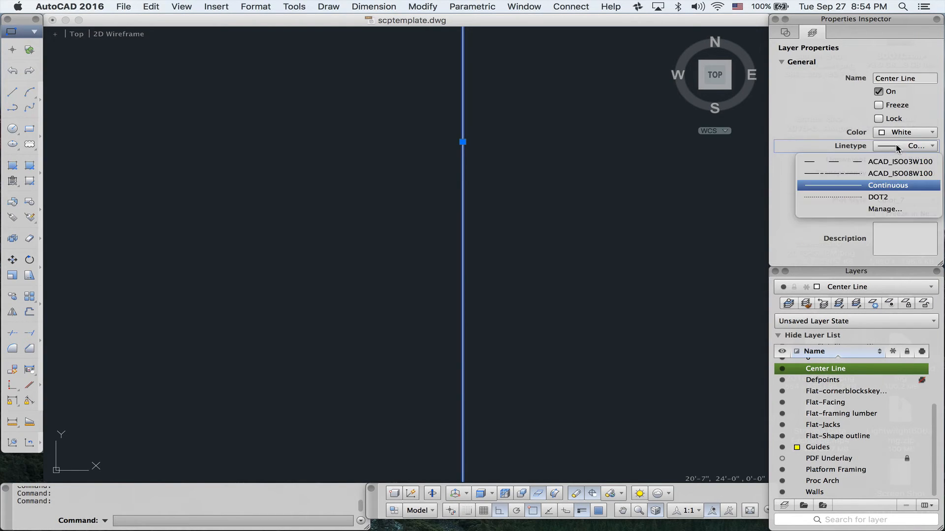
left_click(881, 174)
scroll(538, 213, "down", 8)
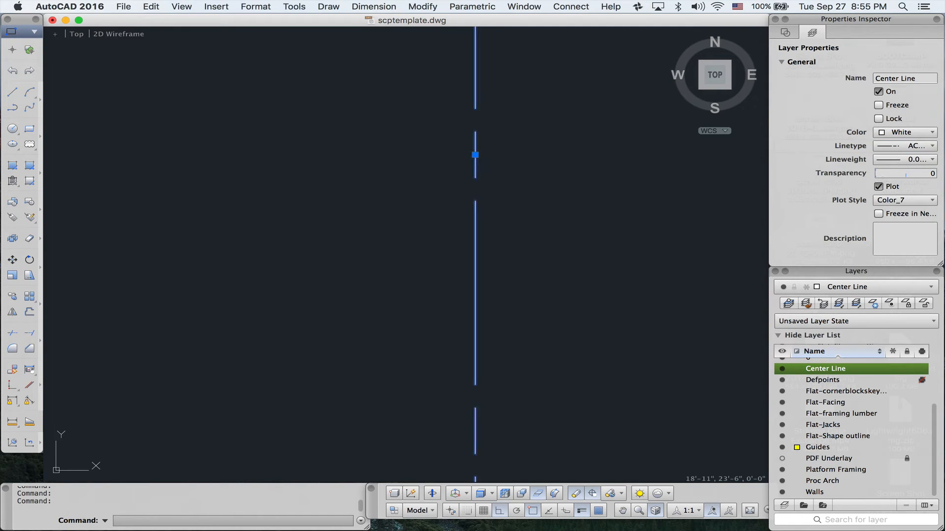
Stretch the centre line's lower end straight down past both curved guide lines in front of the proscenium opening
scroll(538, 213, "down", 5)
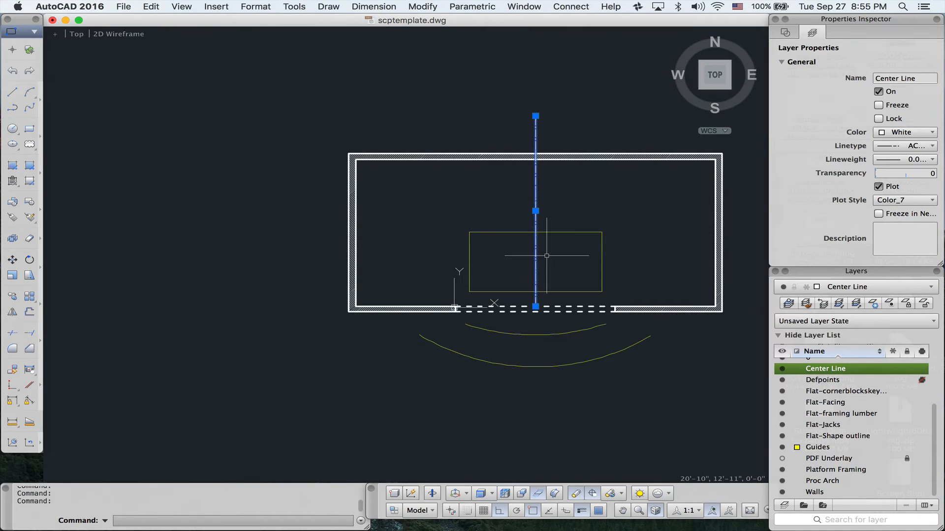
left_click(535, 308)
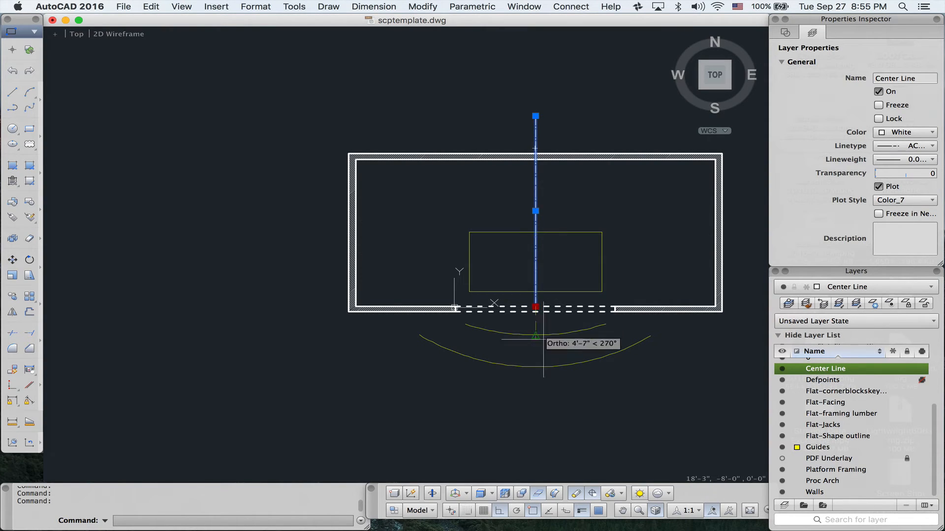
left_click(531, 419)
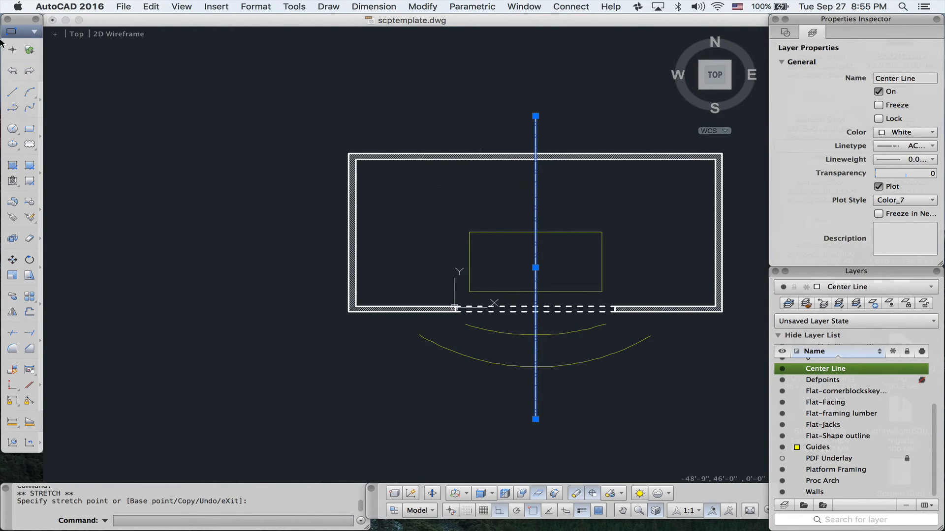
Switch to the Annotation tool set and place multiline text reading C at the centre line's upper end, saving the text
left_click(32, 32)
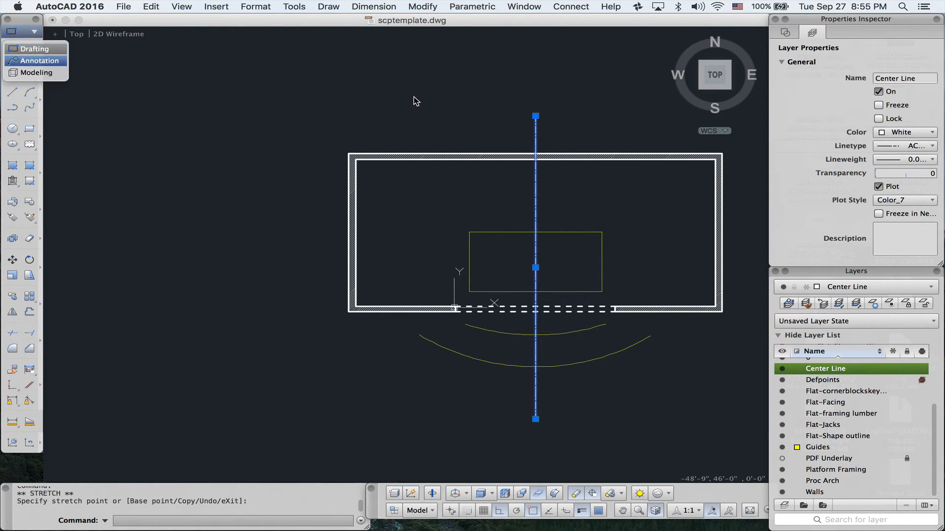
scroll(542, 130, "up", 5)
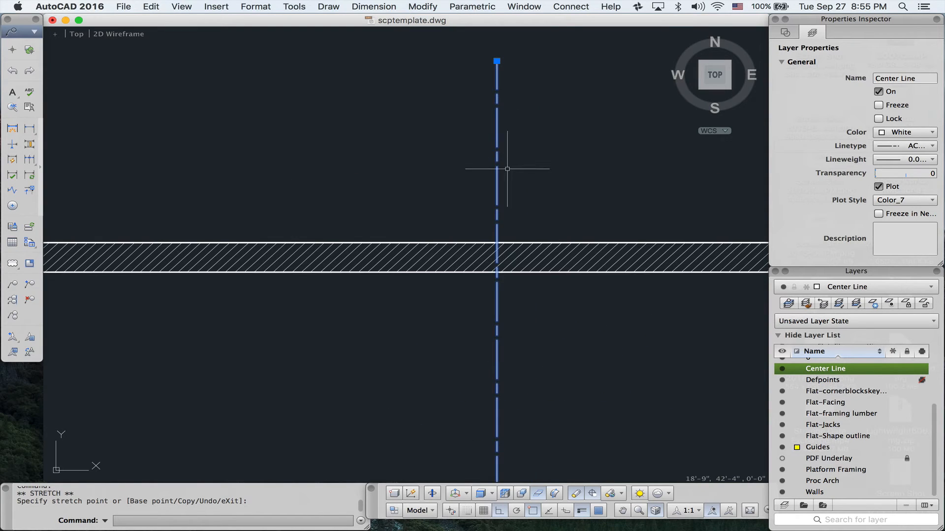
scroll(511, 172, "up", 5)
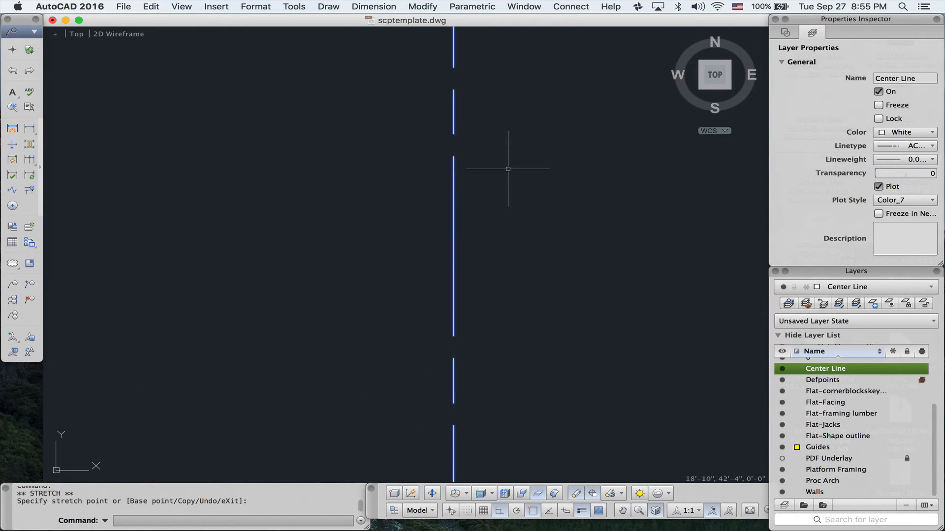
left_click(12, 92)
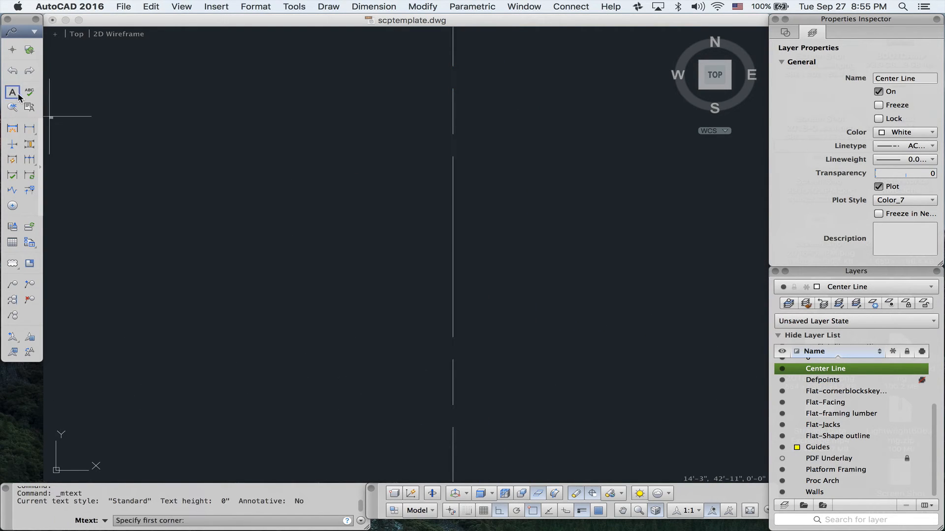
left_click(452, 226)
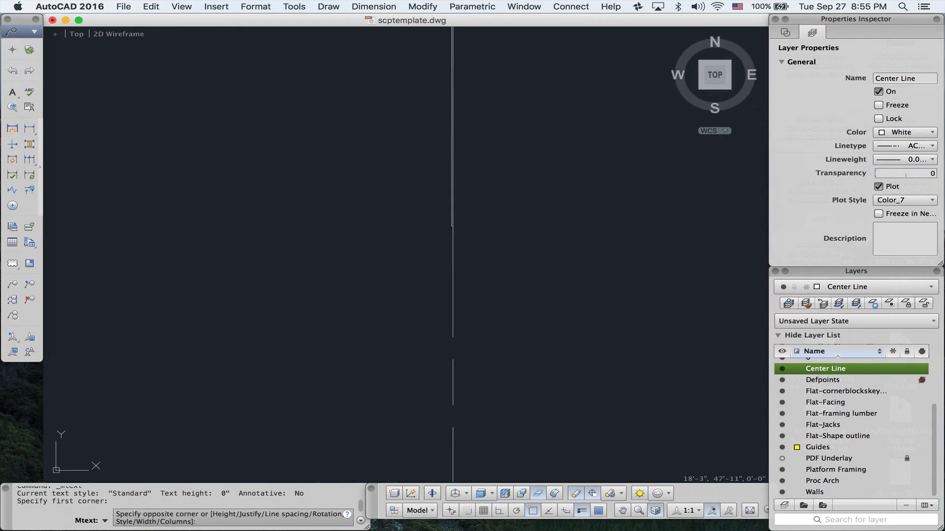
left_click(583, 275)
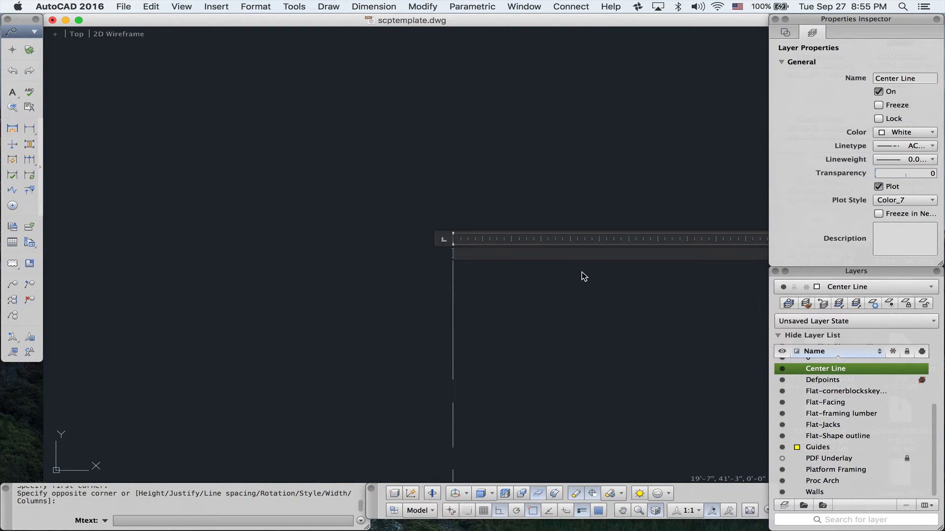
type("C")
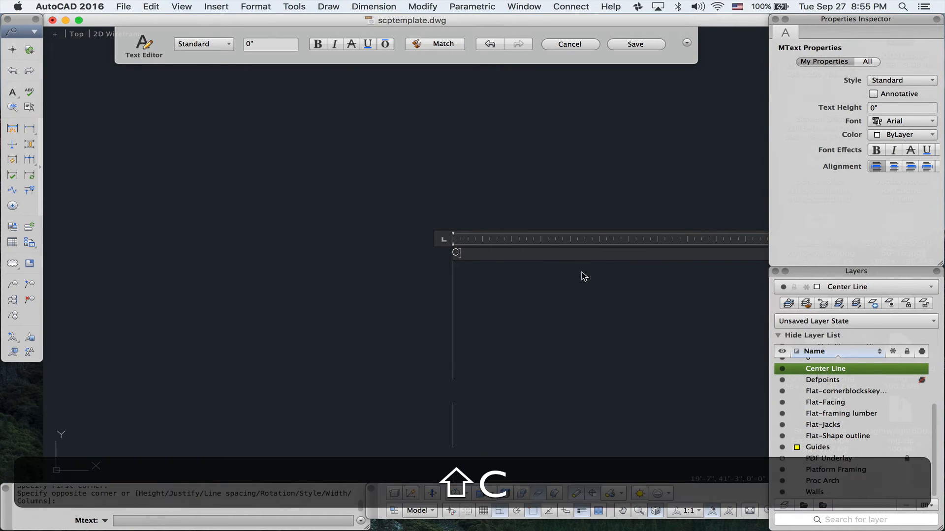
key("Escape")
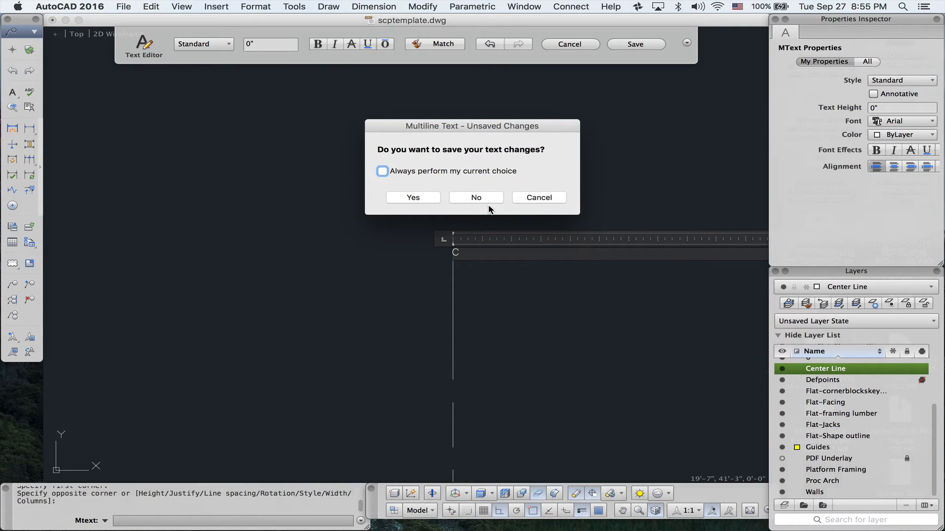
left_click(423, 199)
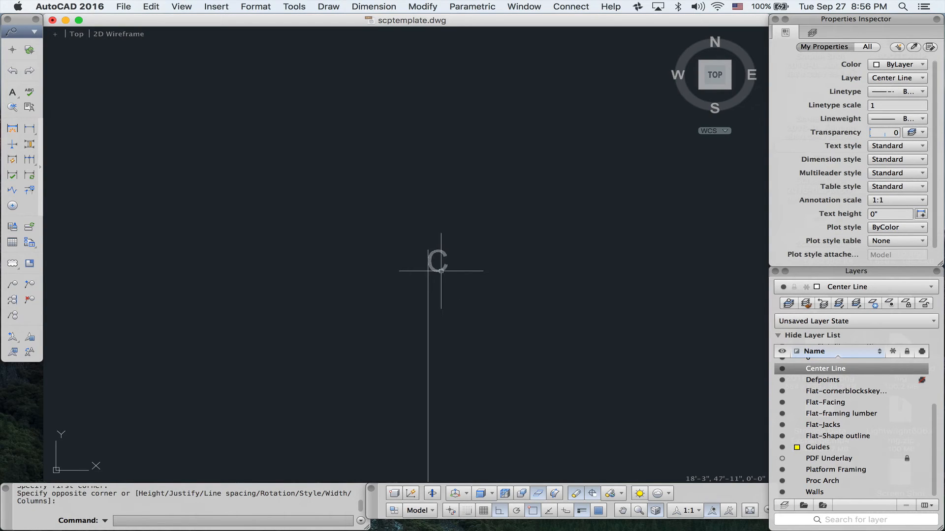
left_click(440, 268)
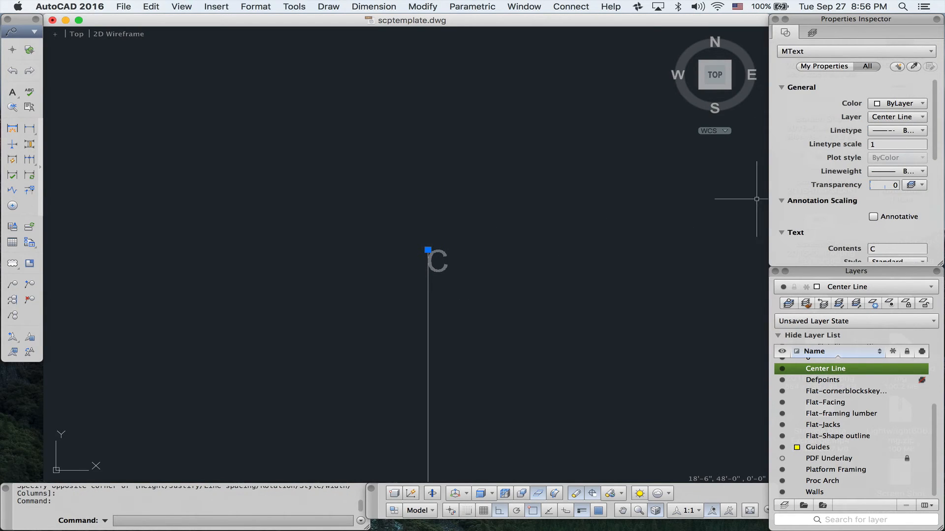
left_click(460, 255)
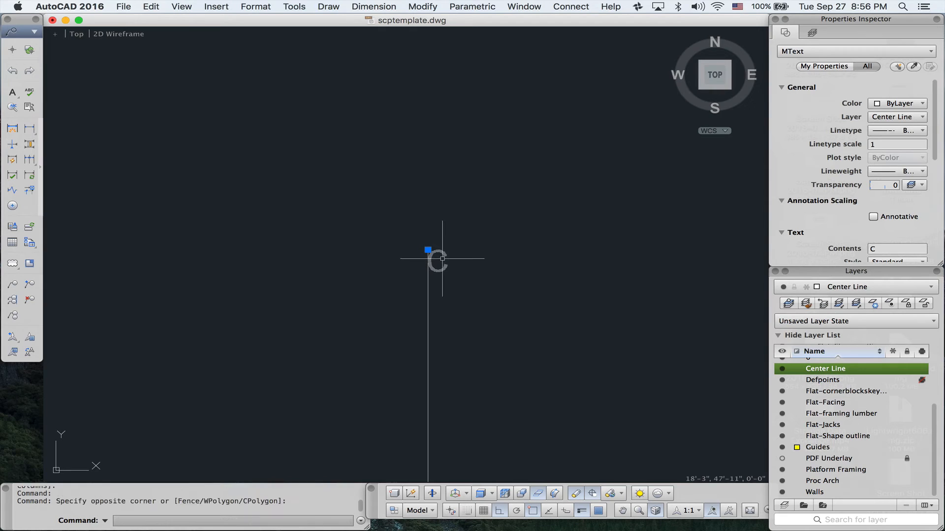
key("Escape")
key("Escape")
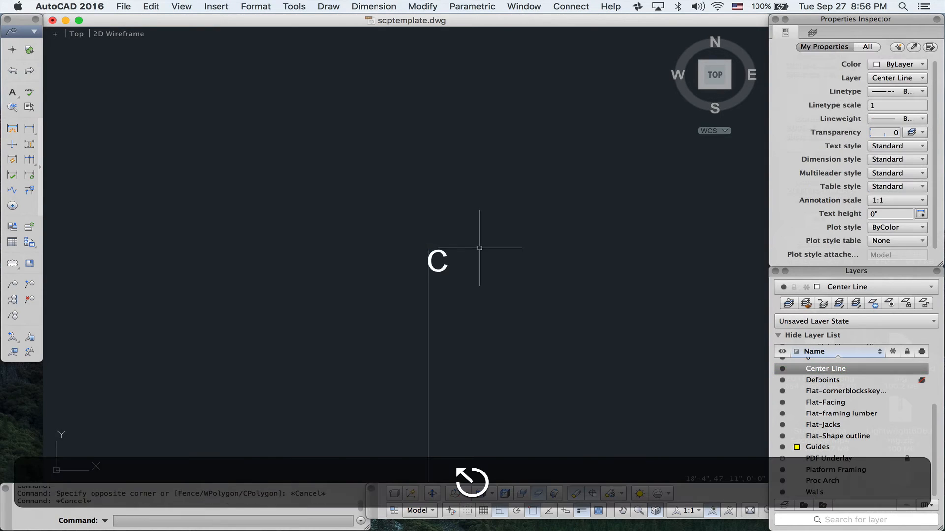
Set the Standard text style to the Architects Daughter font with a text height of 4"
left_click(438, 260)
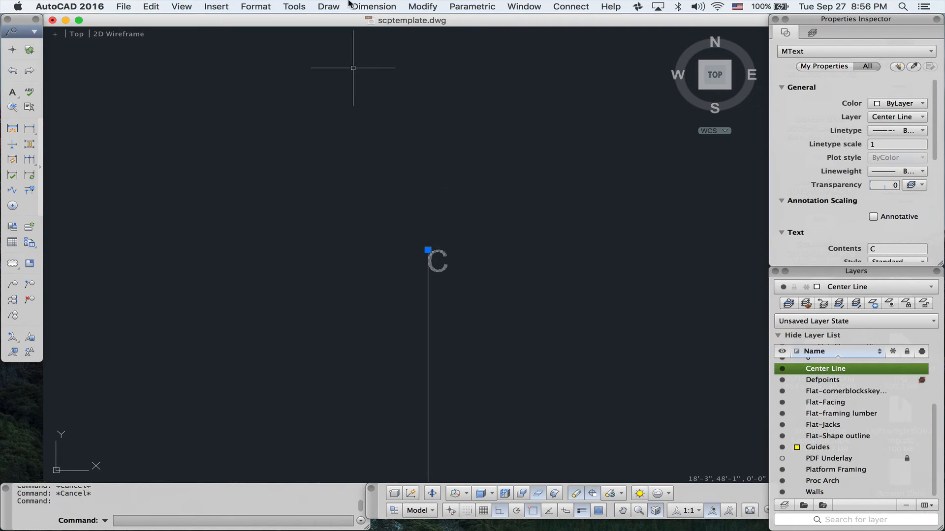
left_click(252, 7)
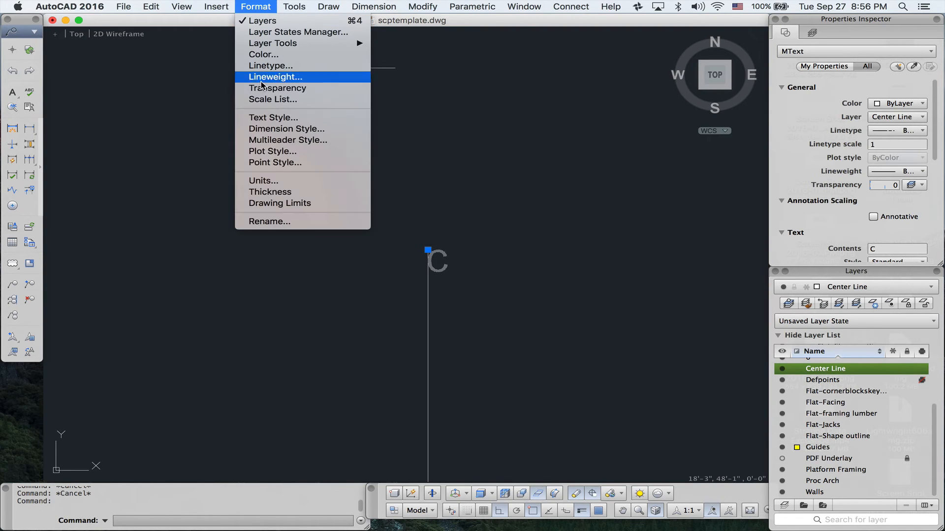
left_click(265, 116)
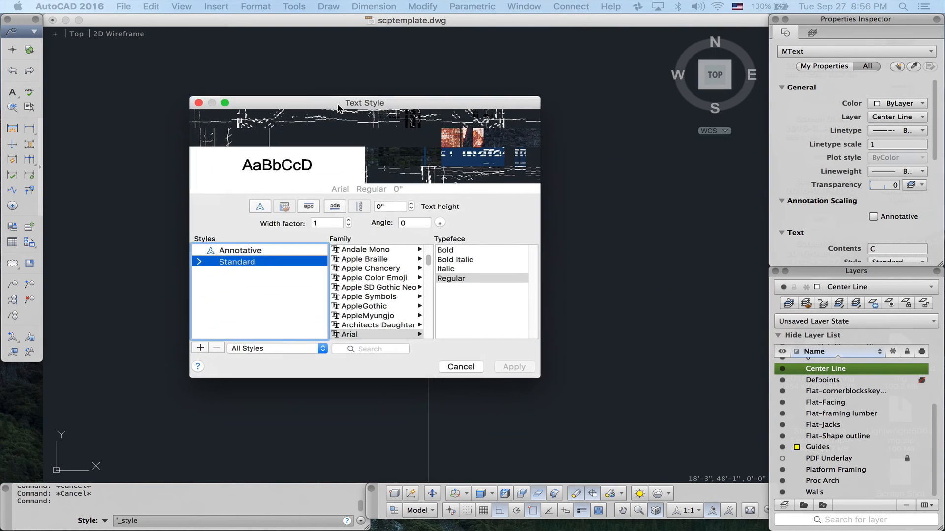
left_click(393, 303)
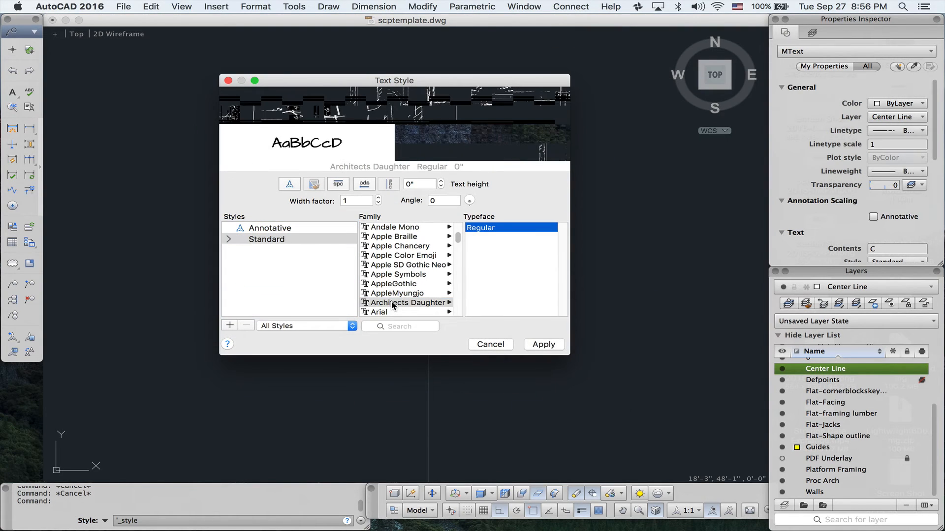
left_click(420, 184)
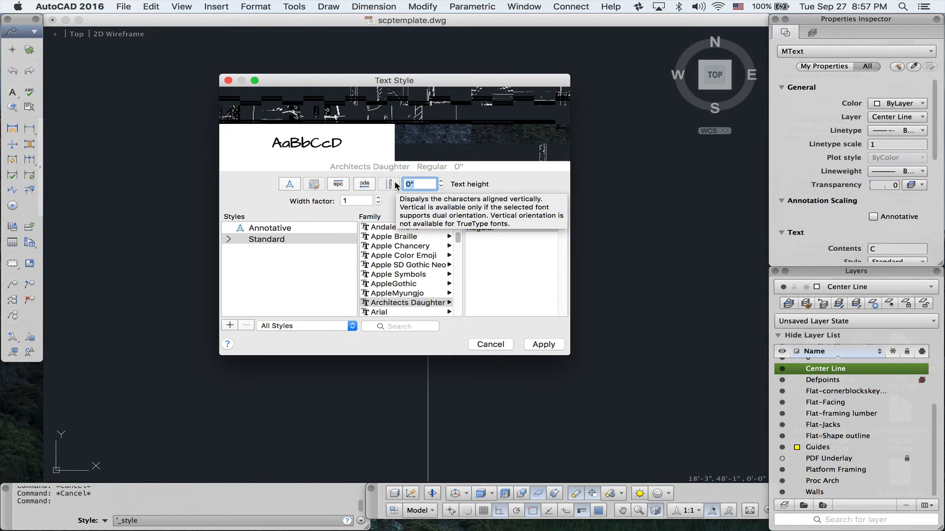
type("4")
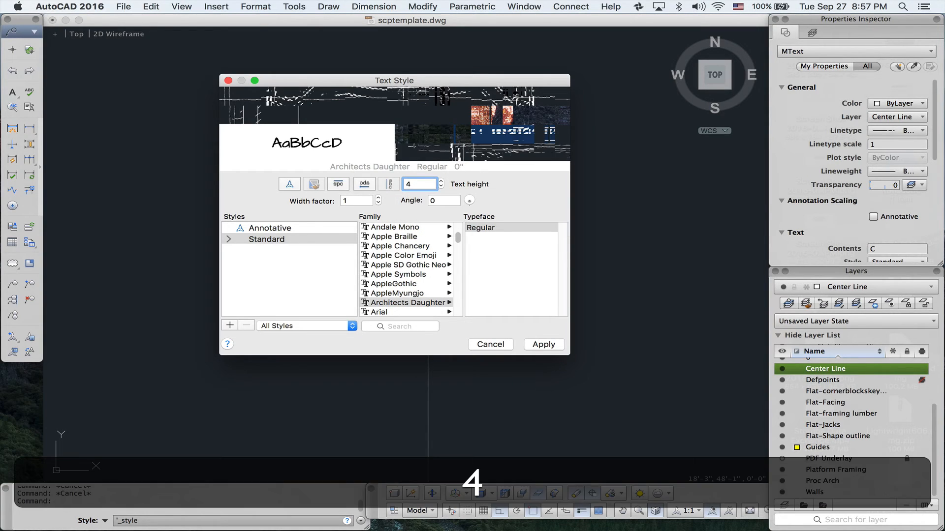
key("Return")
Add a new text style based on these settings and try to name it 4"
left_click(229, 325)
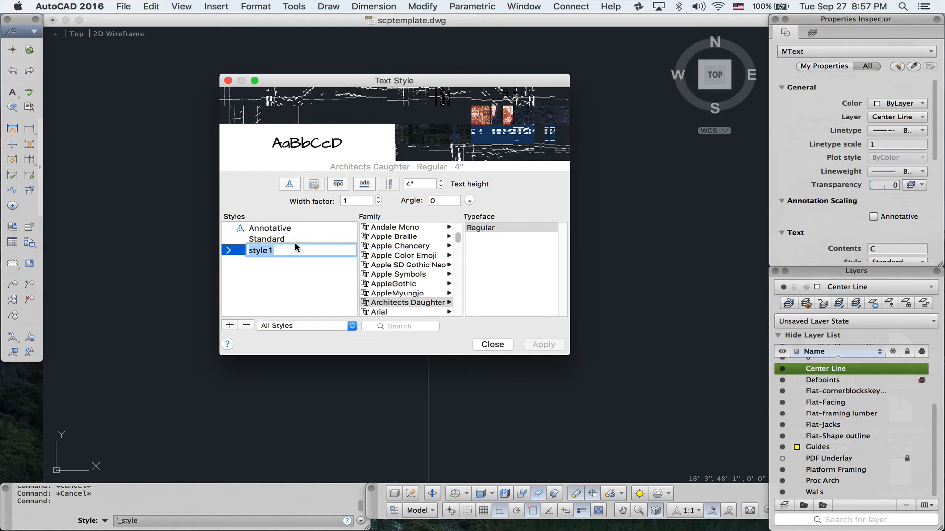
type("4\"")
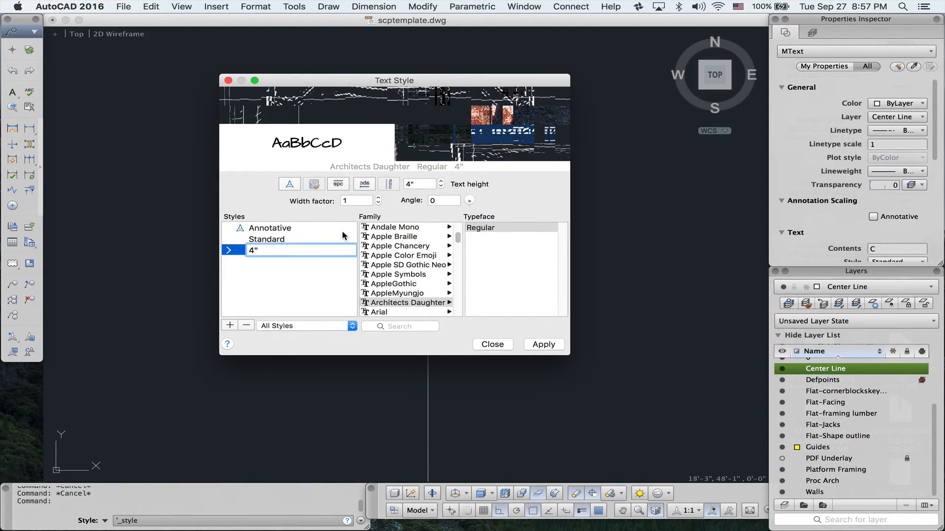
left_click(541, 344)
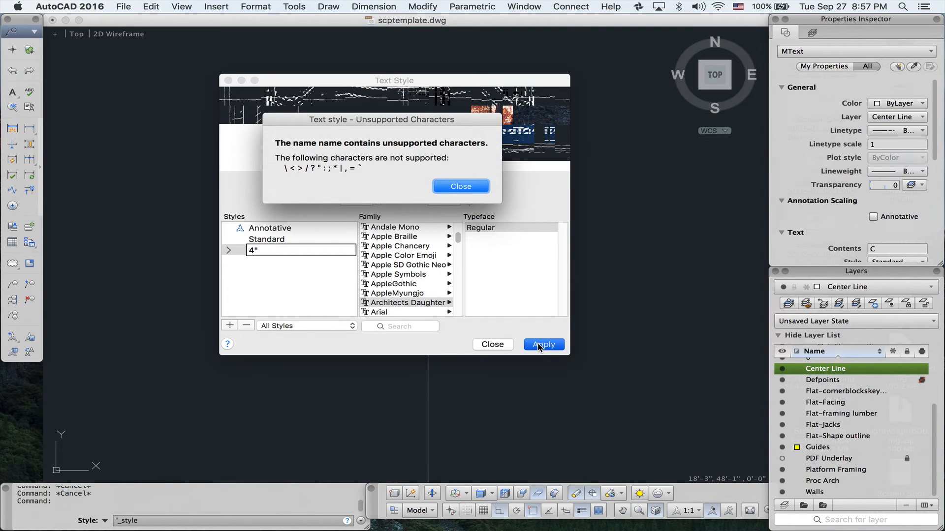
left_click(458, 187)
Rename the new text style as 4, apply the change and close the text style settings
left_click(282, 252)
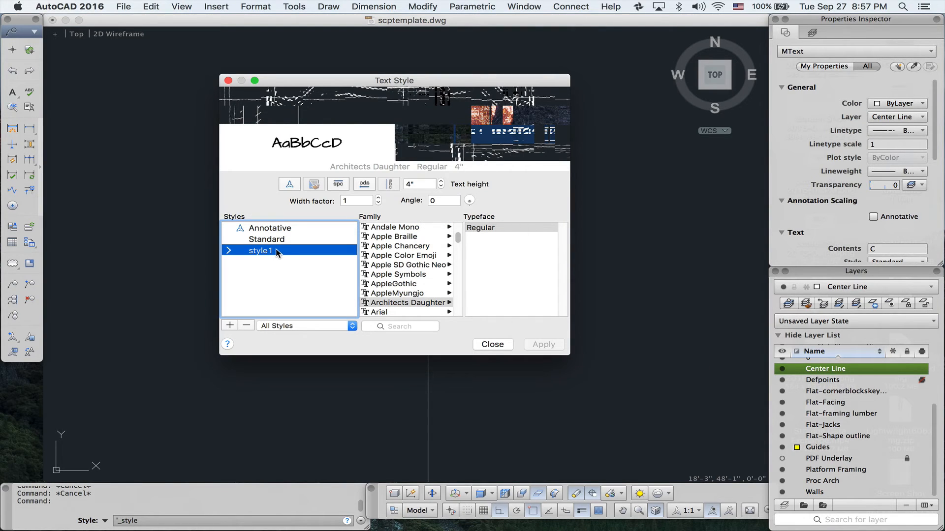
left_click(259, 250)
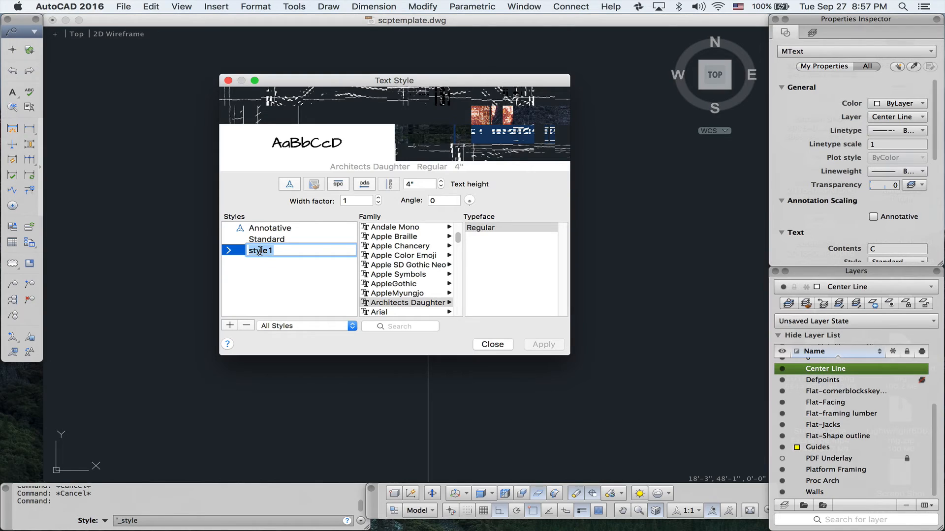
type("4")
key("Tab")
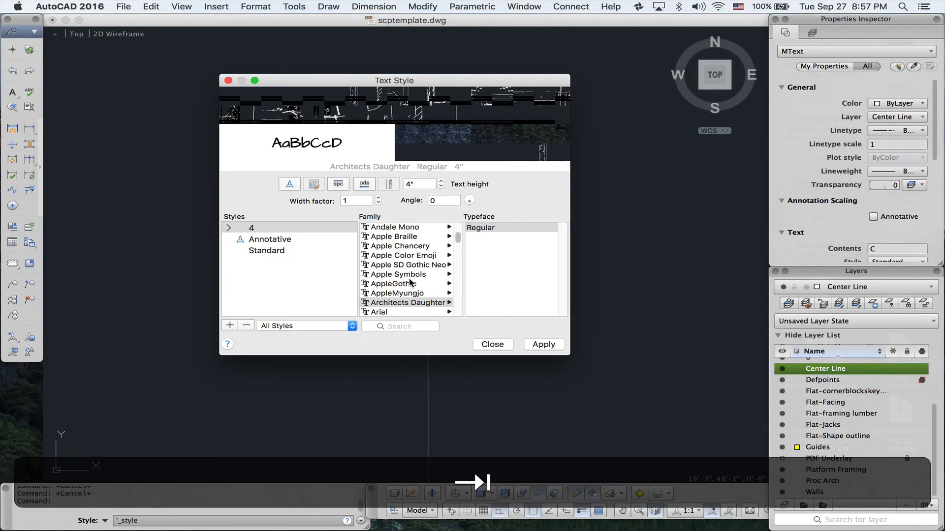
left_click(539, 346)
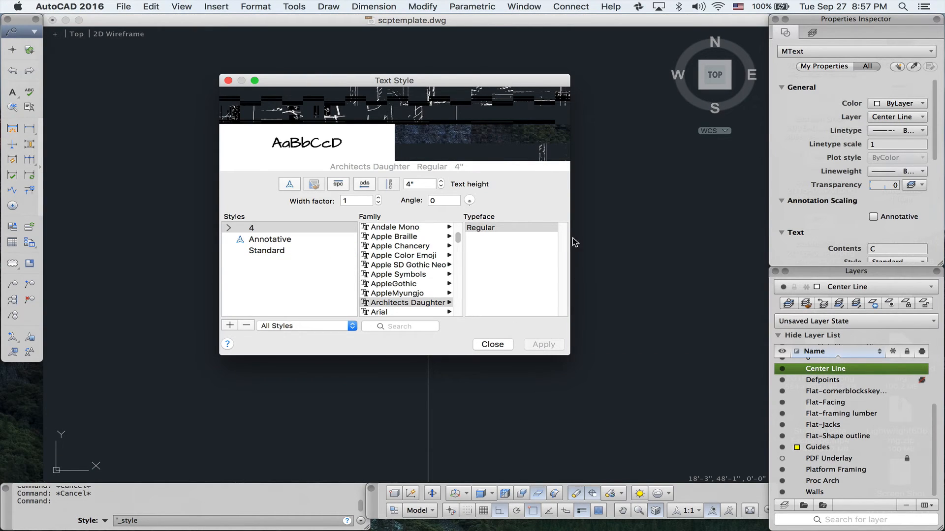
left_click(493, 344)
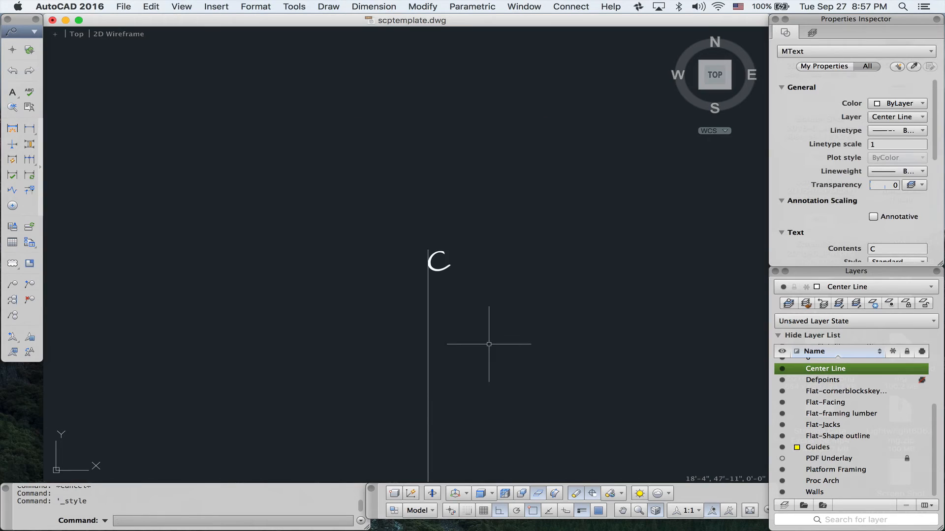
Assign text style 4 to the C text at the upper end of the centre line
left_click(439, 270)
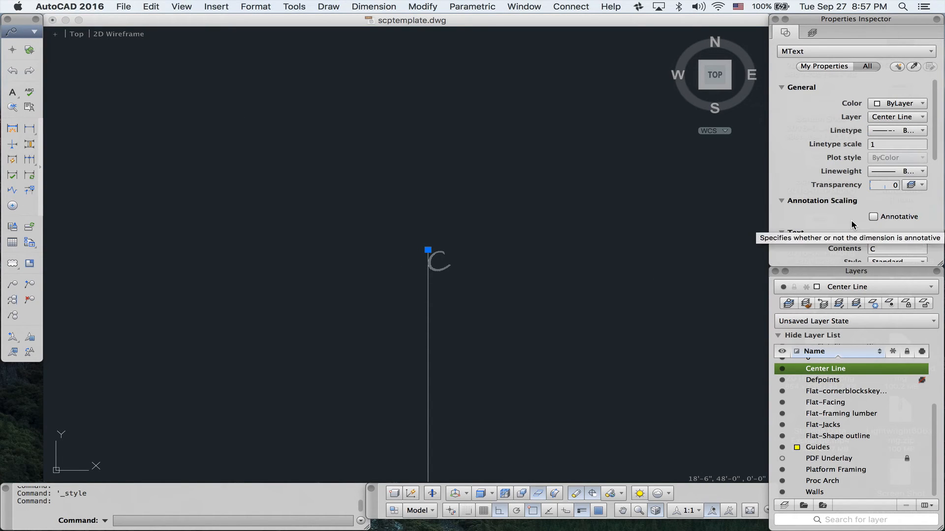
scroll(853, 225, "down", 5)
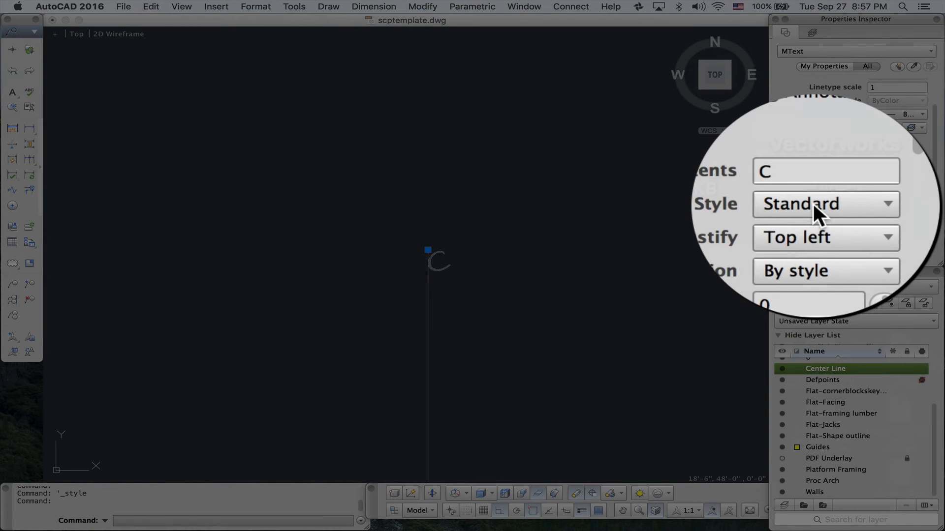
left_click(889, 204)
left_click(885, 219)
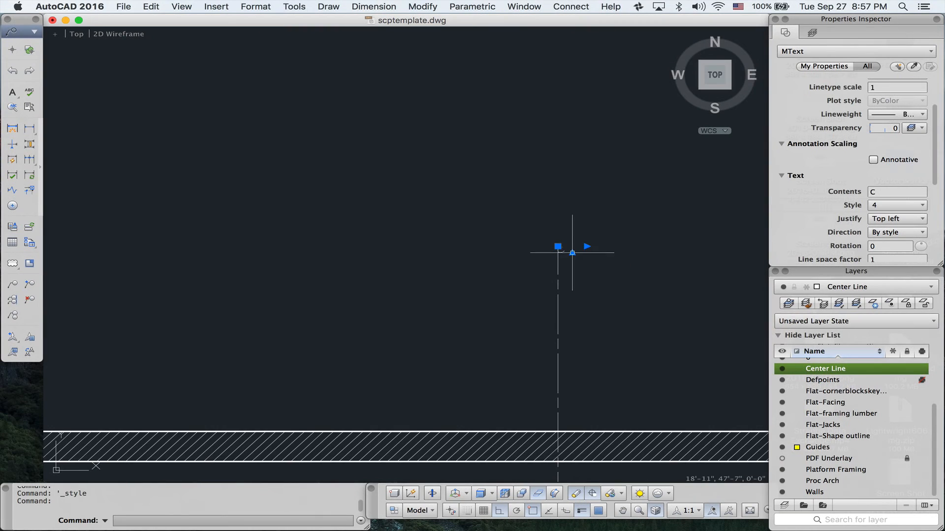
Reposition the C text so it is centred horizontally on the upper end of the centre line
scroll(561, 250, "up", 4)
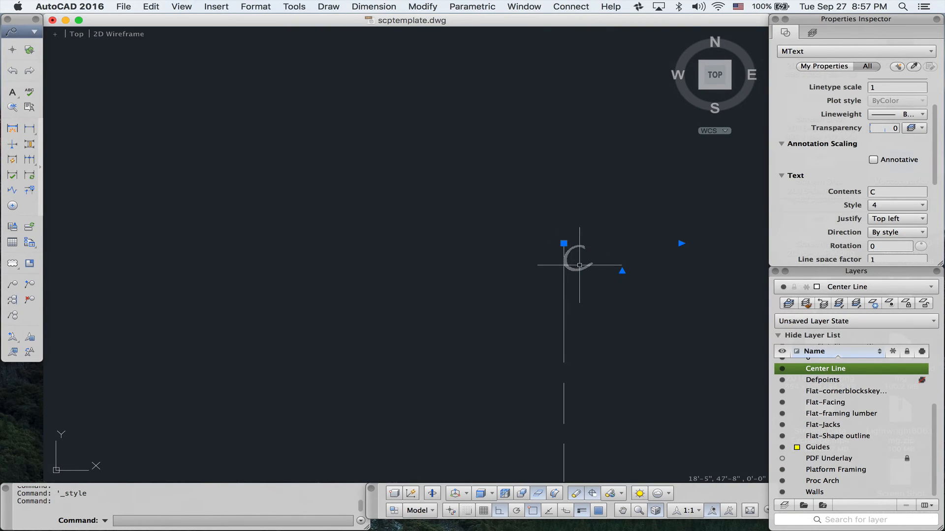
scroll(569, 247, "up", 6)
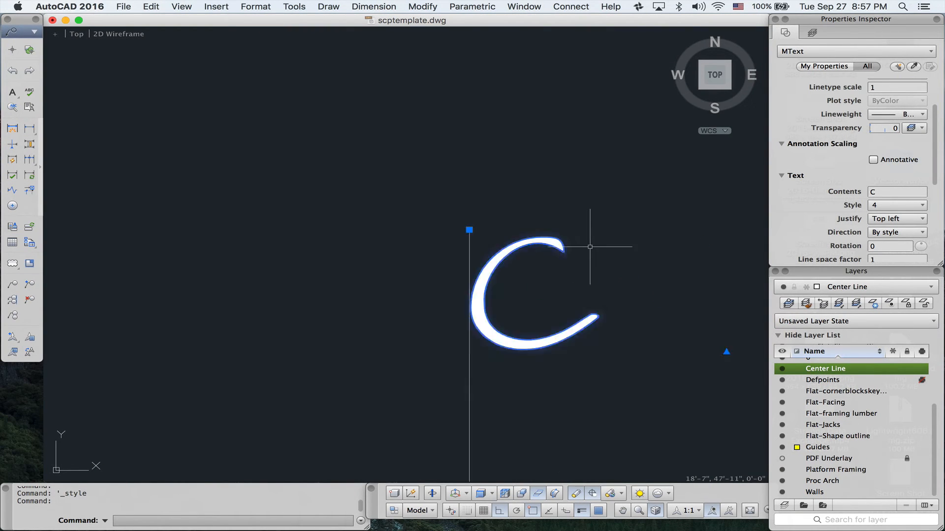
left_click(346, 212)
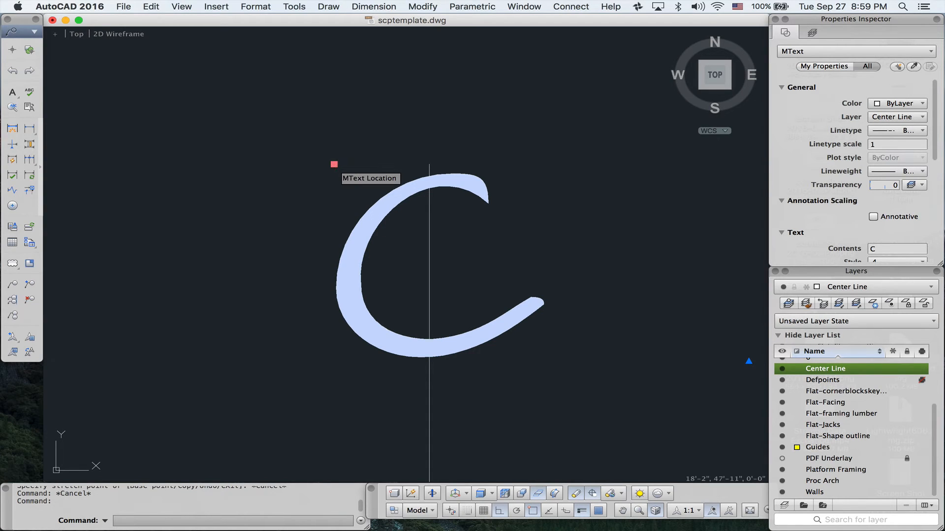
Copy the C text about 1" straight down
left_click(334, 164)
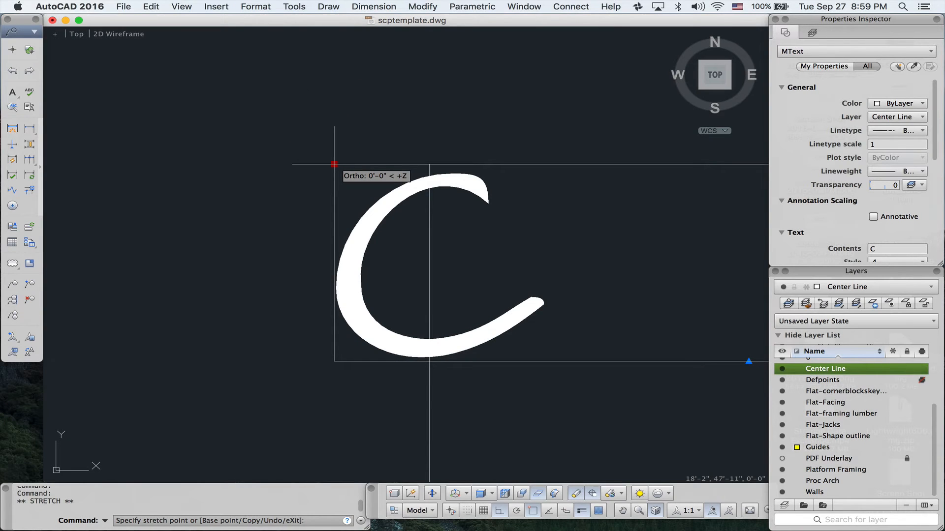
type("c")
key("Return")
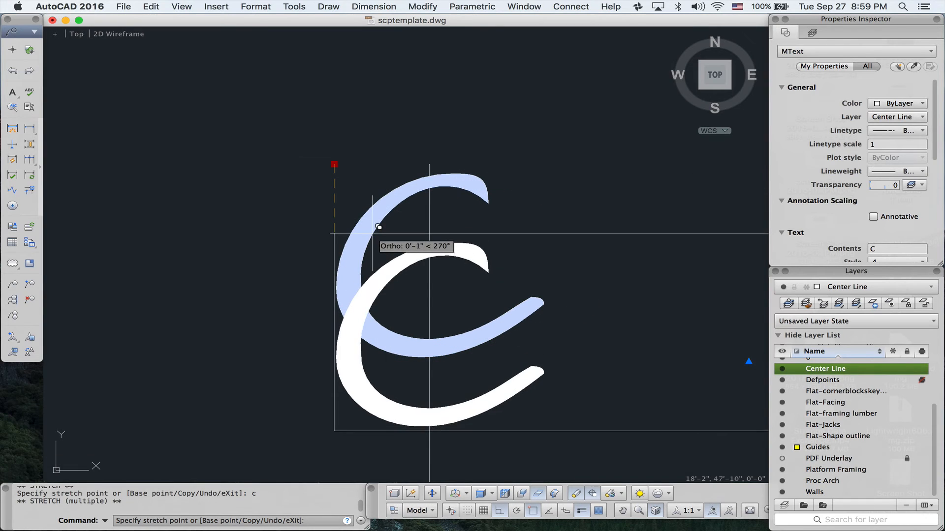
left_click(382, 227)
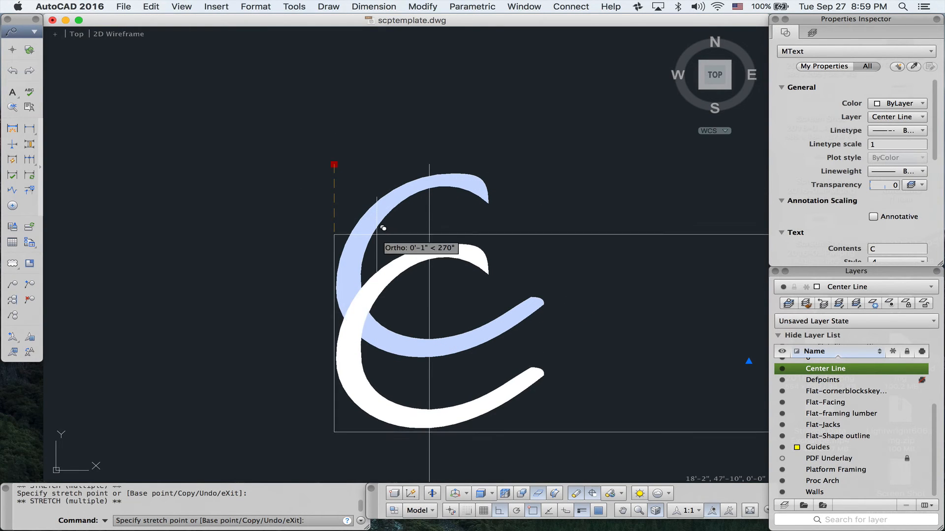
key("Escape")
key("Escape")
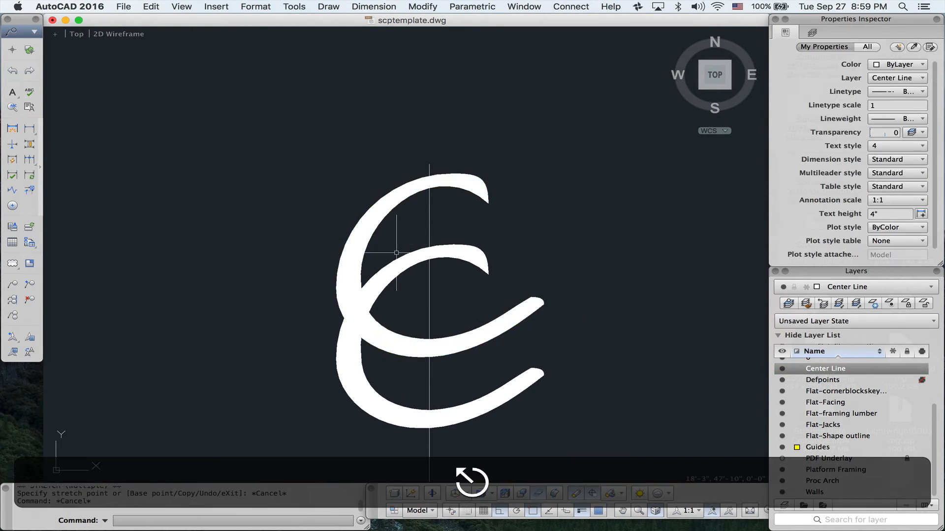
Change the lower C copy to the letter L and save the text change
left_click(366, 408)
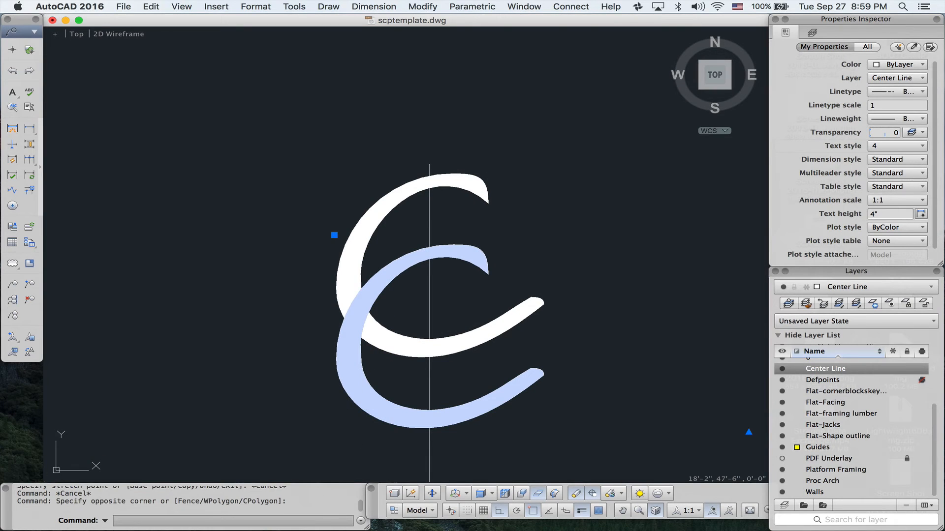
double_click(361, 409)
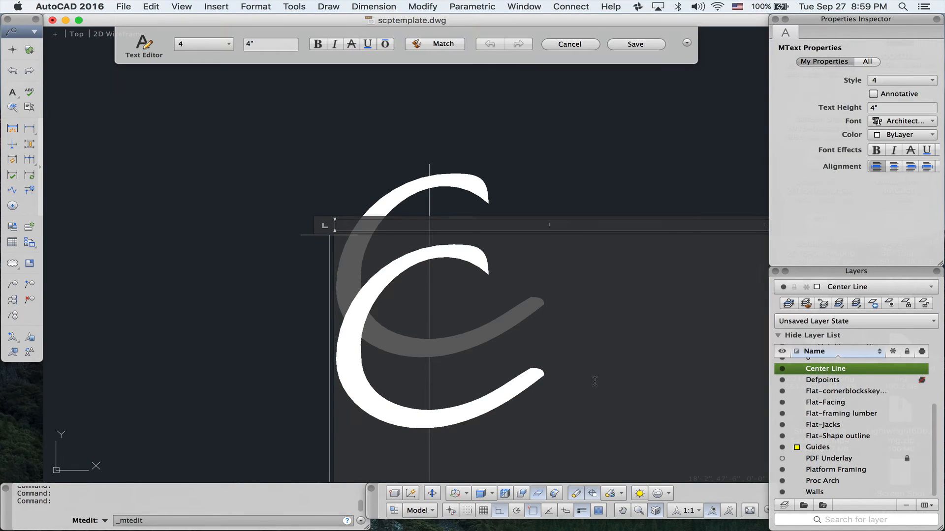
key("BackSpace")
type("L")
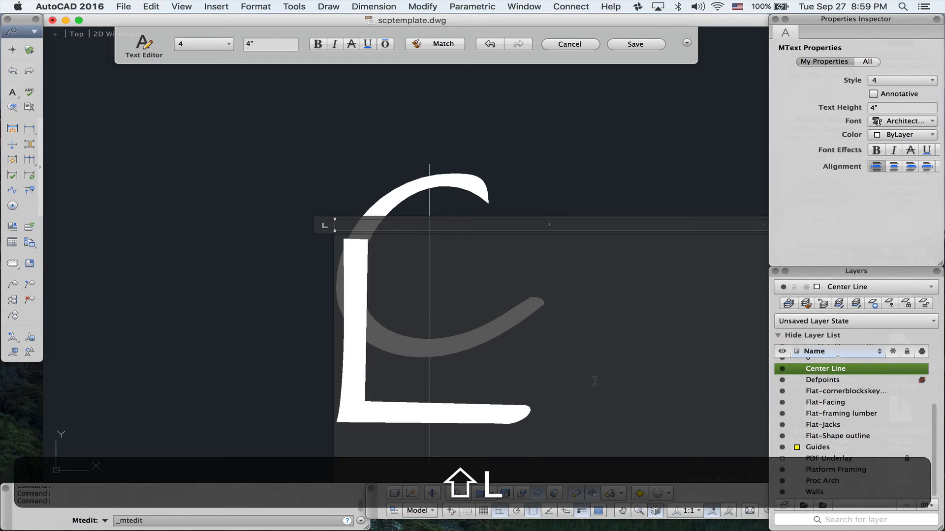
key("Escape")
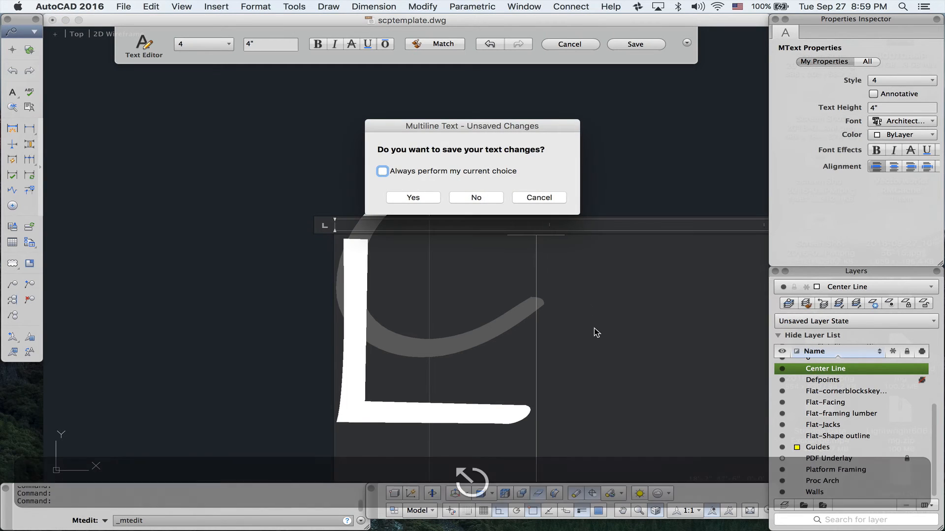
left_click(418, 198)
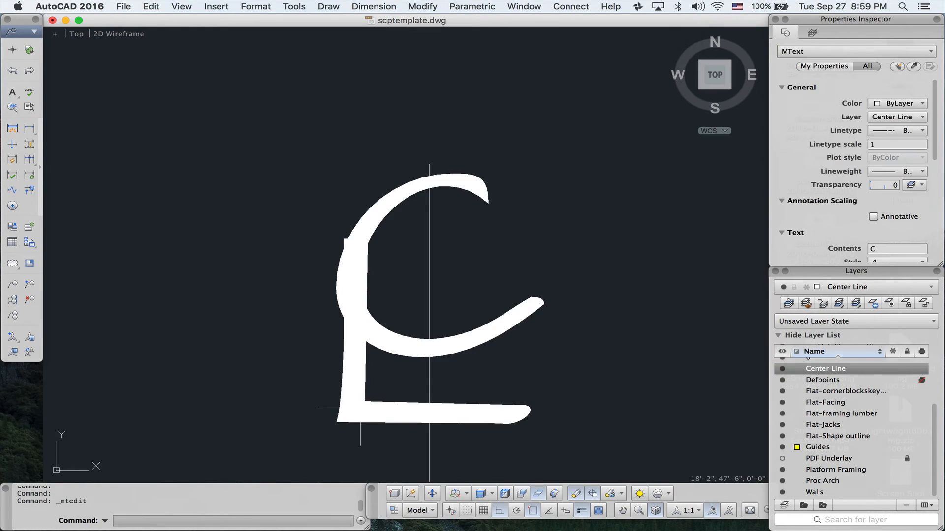
Move the L text about 1" horizontally to the right and group it with the C text
left_click(347, 384)
left_click(343, 416)
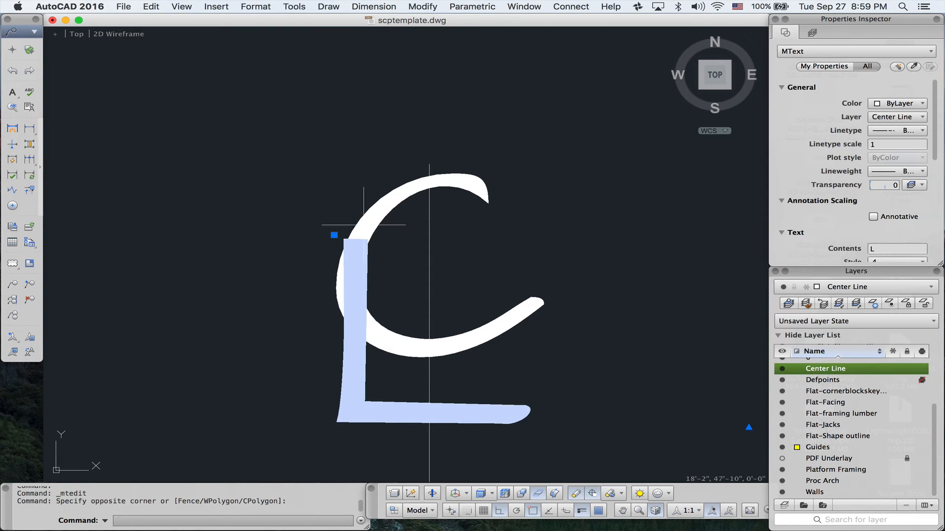
left_click(334, 235)
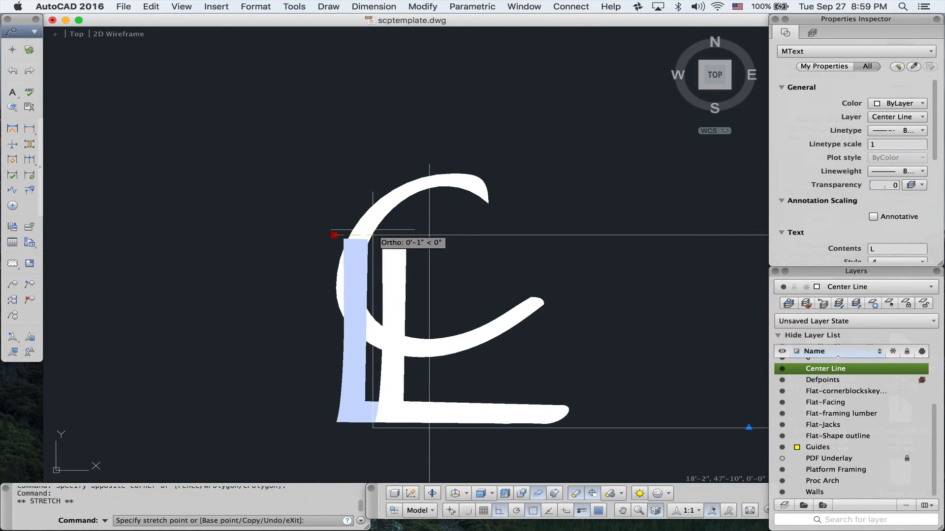
left_click(372, 235)
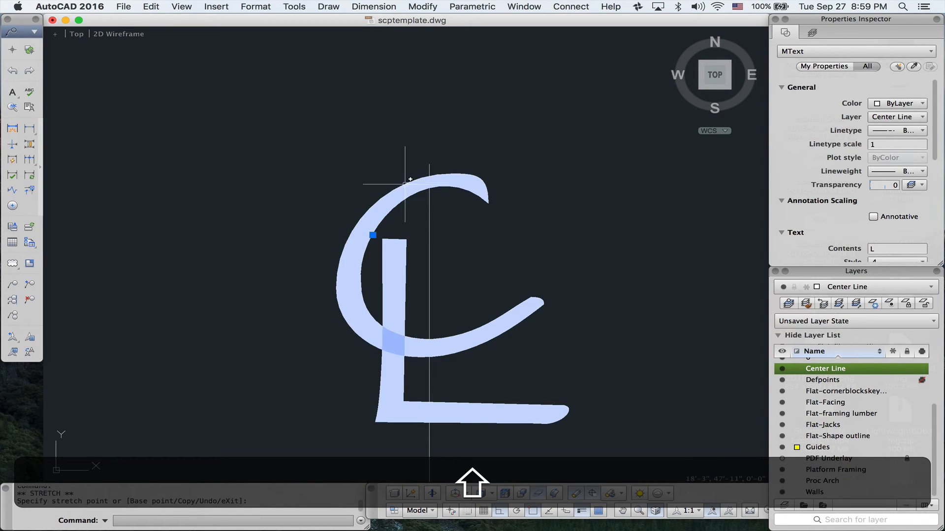
left_click(405, 184, "shift")
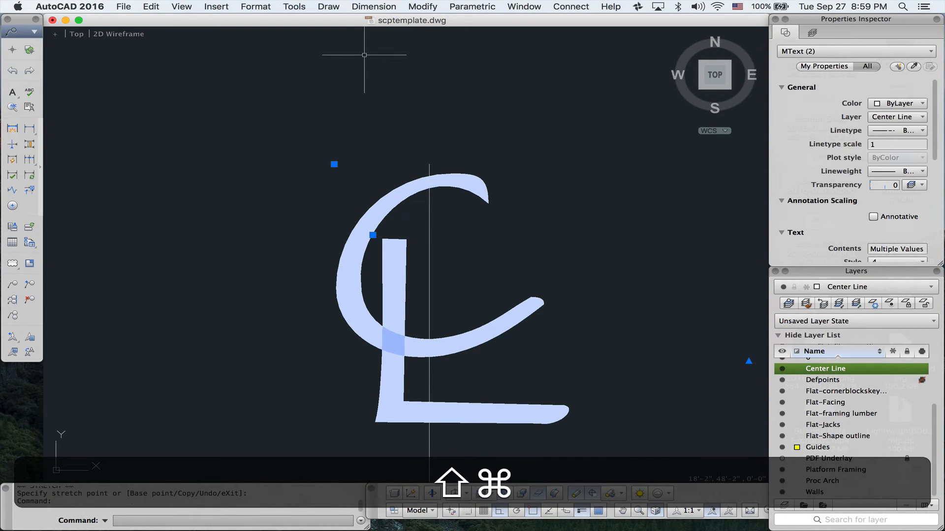
key("super+g")
Copy the grouped CL symbol from the upper end of the centre line to its lower end
scroll(374, 74, "down", 1)
scroll(371, 66, "down", 3)
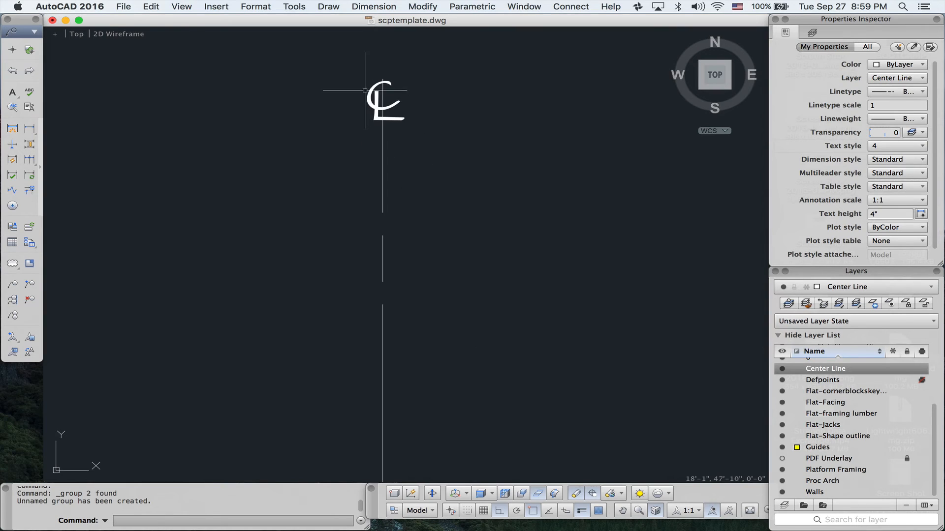
left_click(384, 103)
scroll(369, 94, "down", 5)
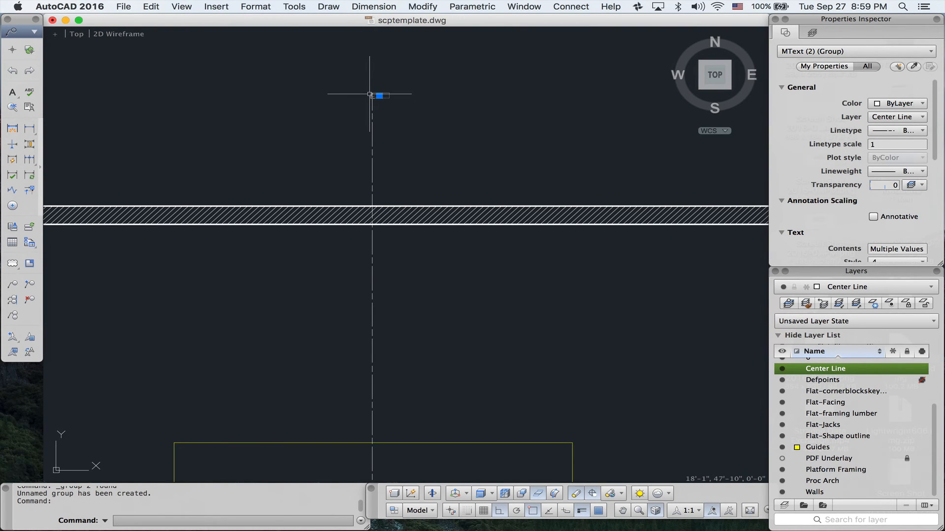
left_click(379, 95)
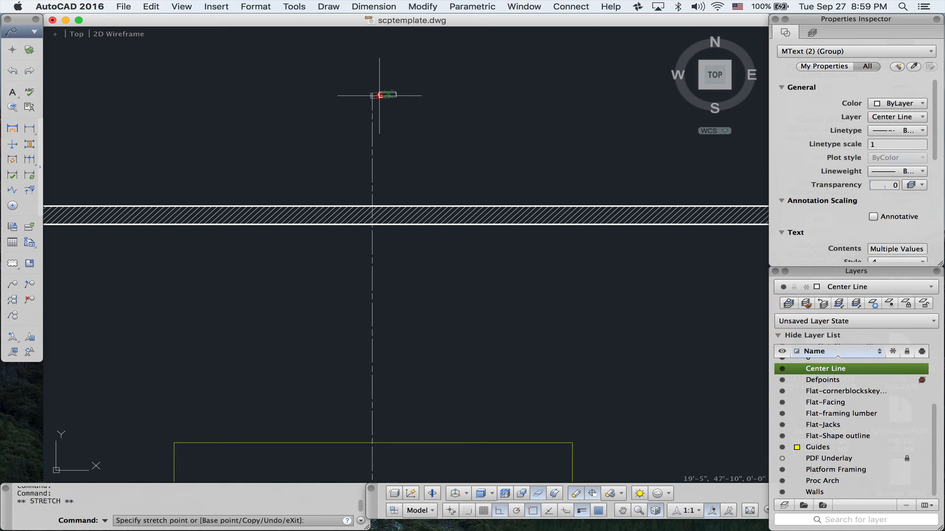
type("c")
key("Return")
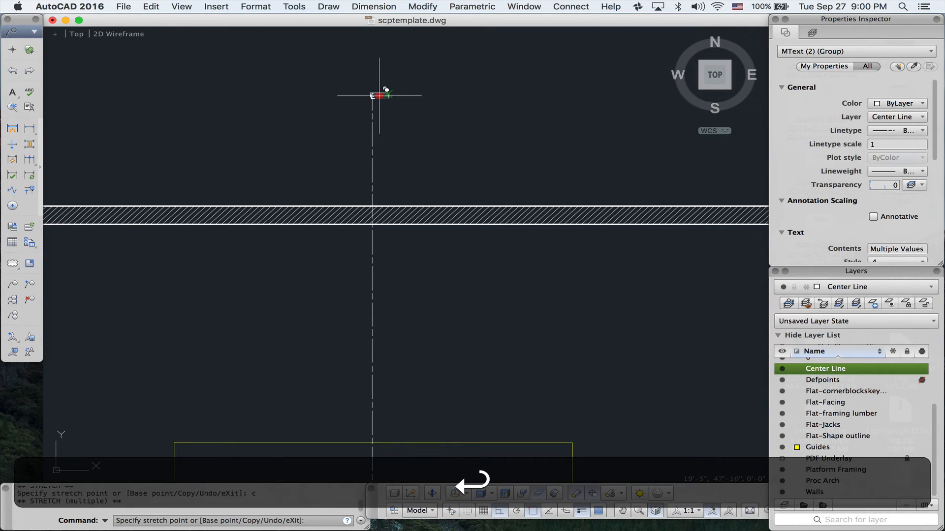
scroll(381, 421, "down", 5)
middle_click_drag(382, 417, 393, 208)
key("shift")
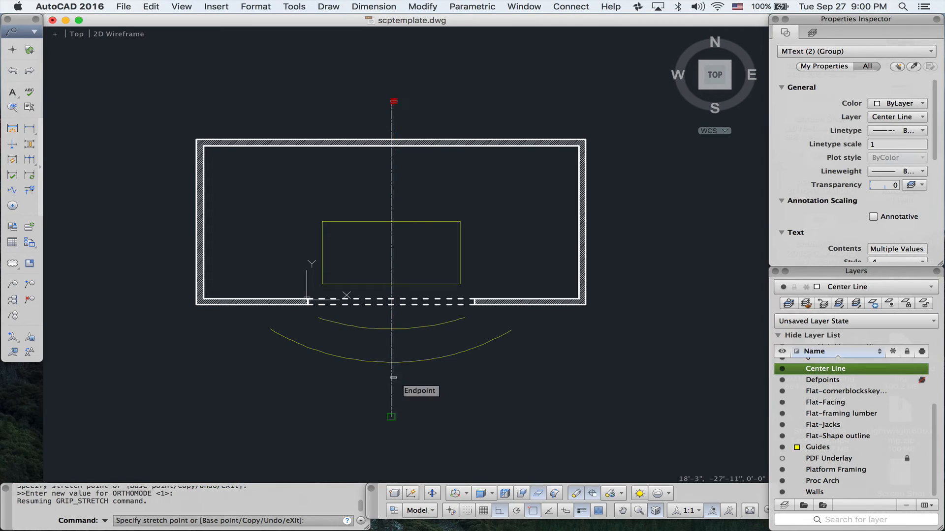
left_click(393, 378)
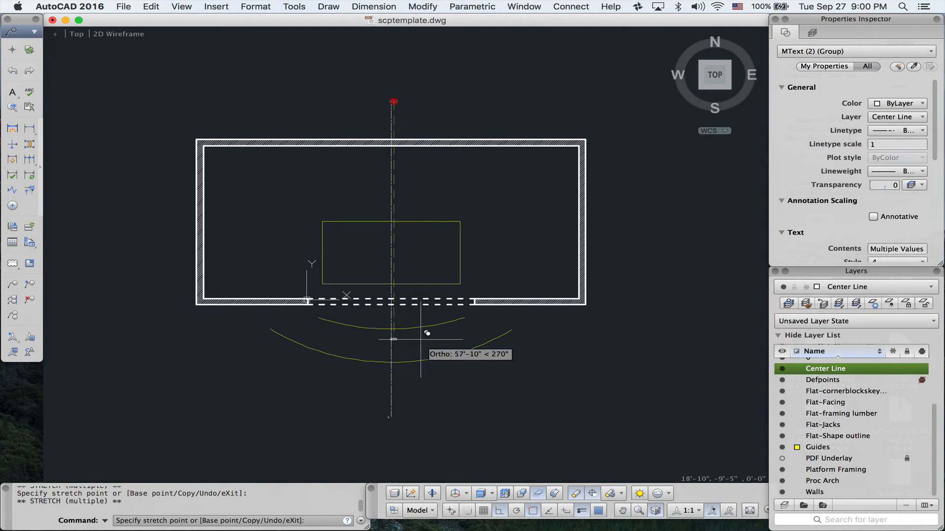
key("Escape")
key("Escape")
Select the yellow rectangle behind the proscenium opening and create a new layer named Traps
scroll(392, 294, "down", 2)
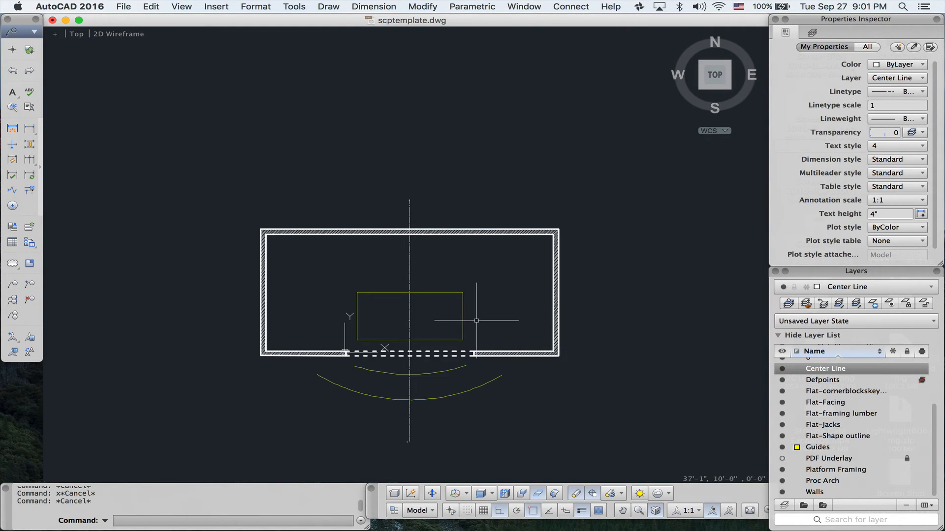
left_click(446, 292)
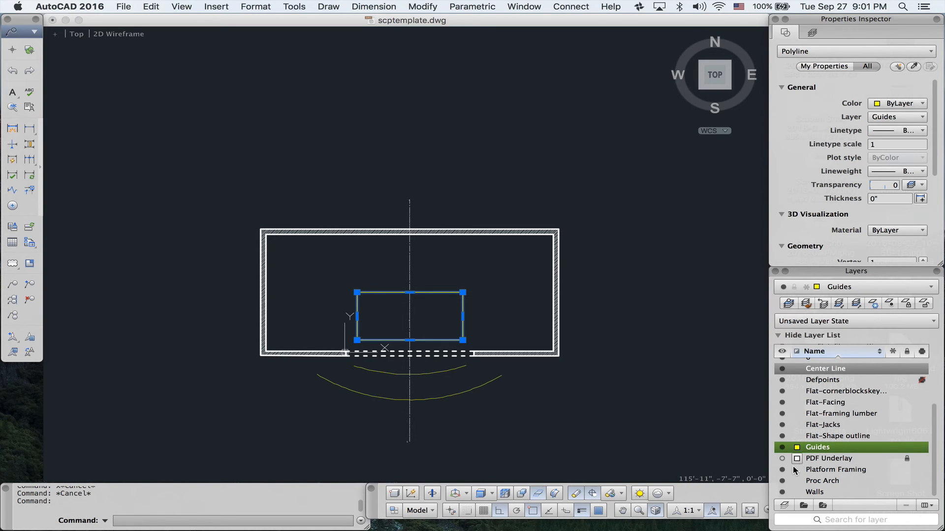
left_click(785, 505)
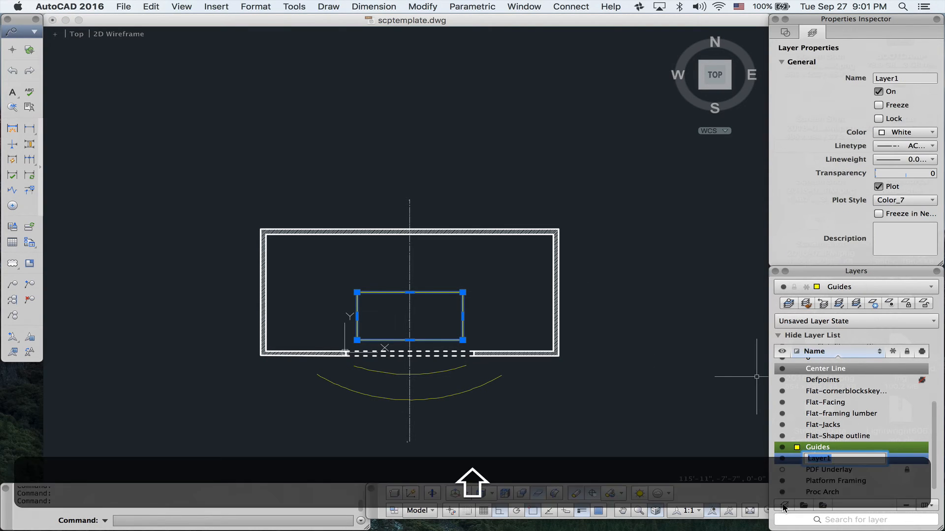
type("Traps")
key("Return")
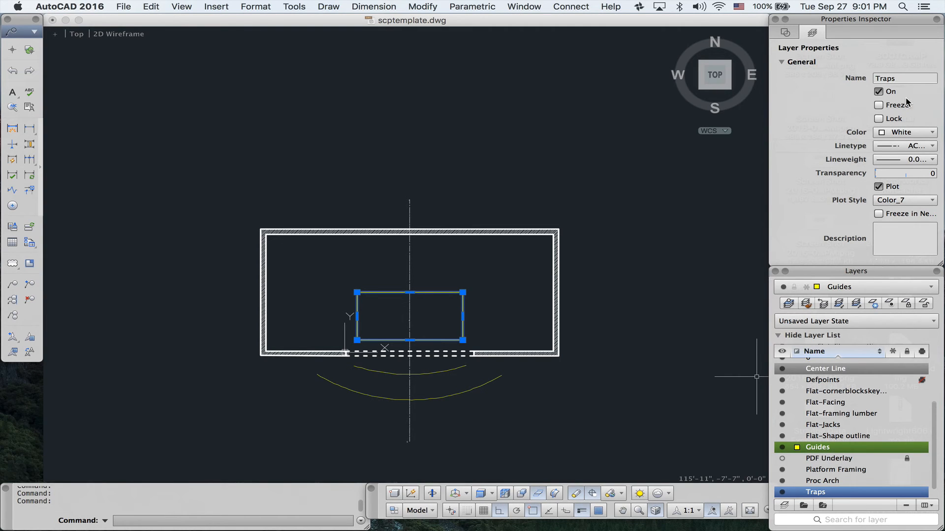
Assign the selected rectangle to the Traps layer and clear the selection
left_click(786, 32)
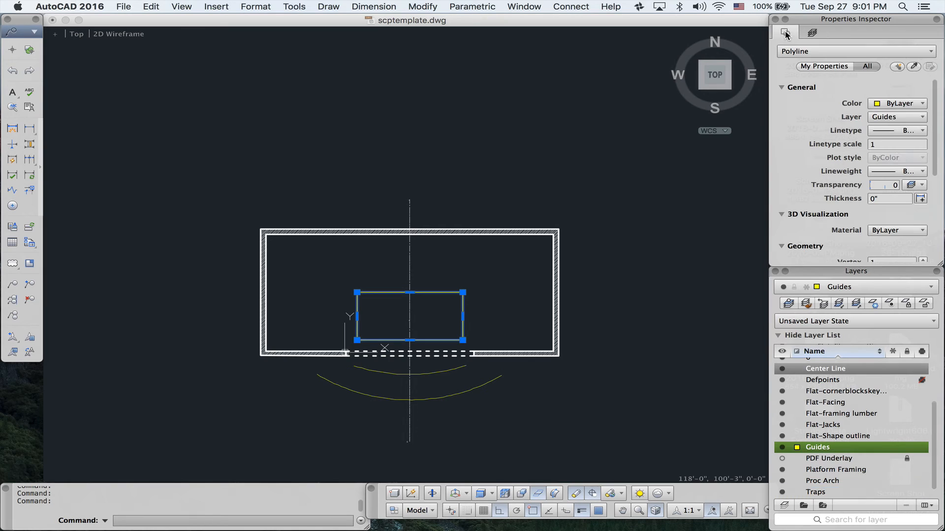
left_click(890, 120)
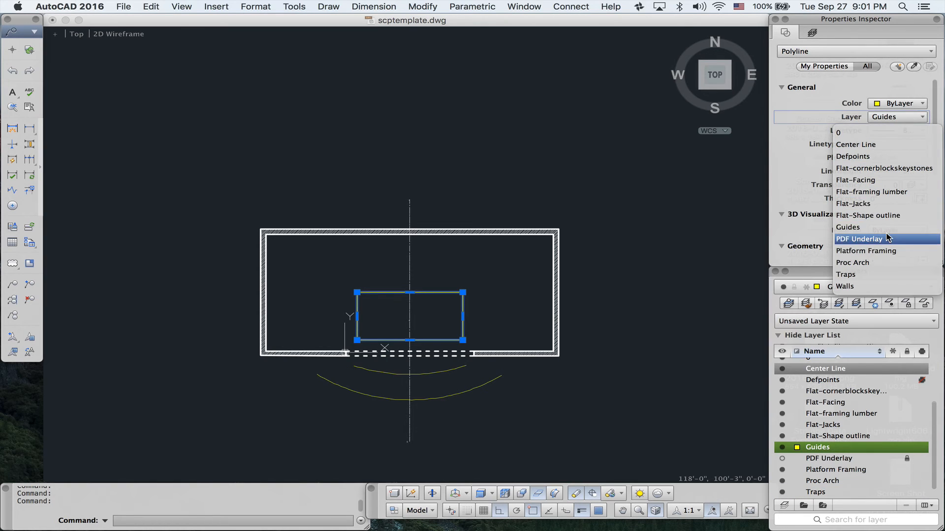
left_click(867, 273)
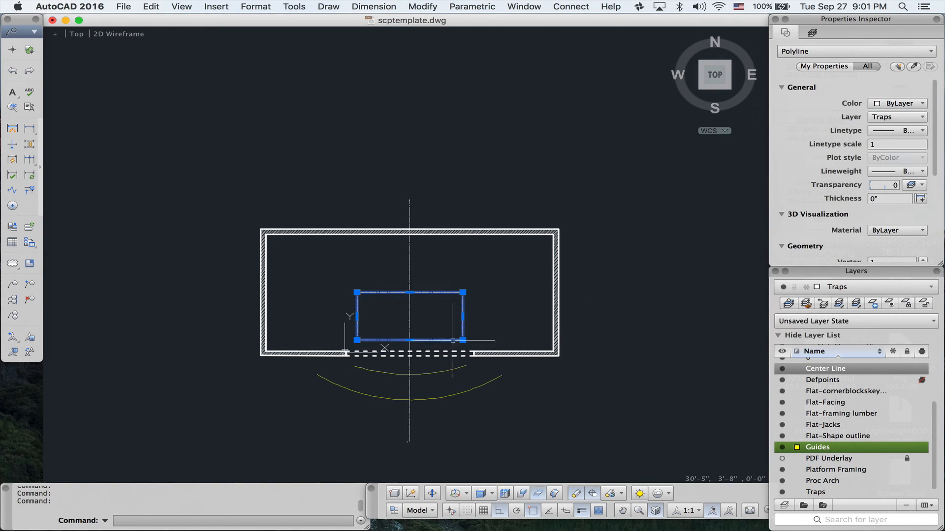
scroll(425, 324, "up", 5)
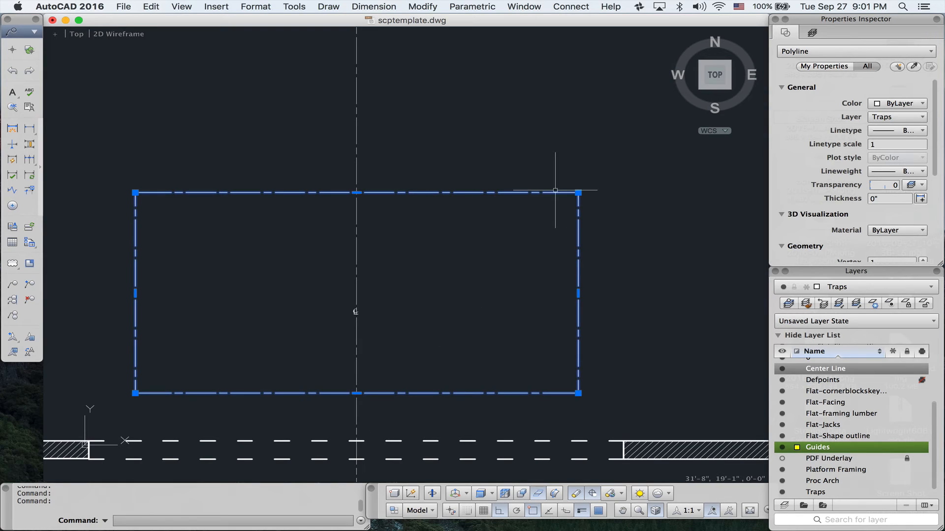
key("Escape")
key("Escape")
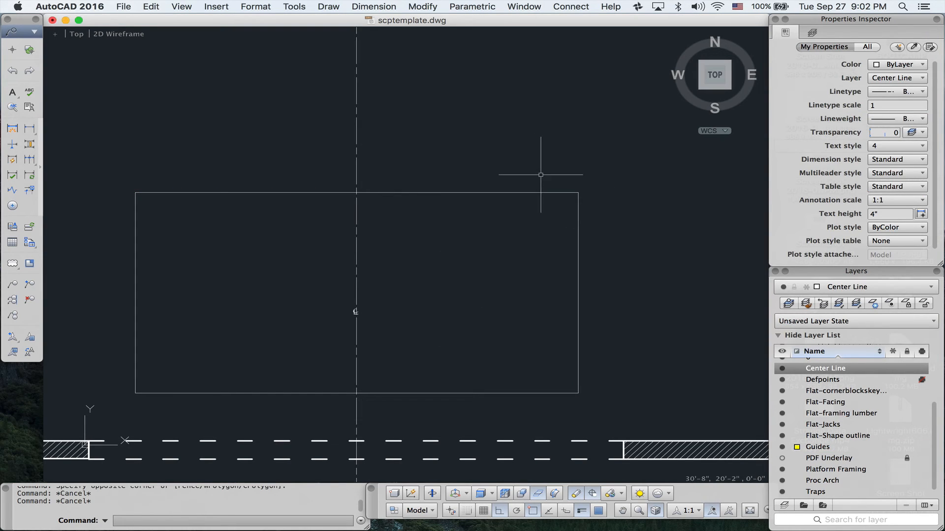
Turn on the PDF Underlay layer to show the sketch beneath the proscenium and apron
scroll(540, 178, "down", 4)
scroll(471, 355, "up", 1)
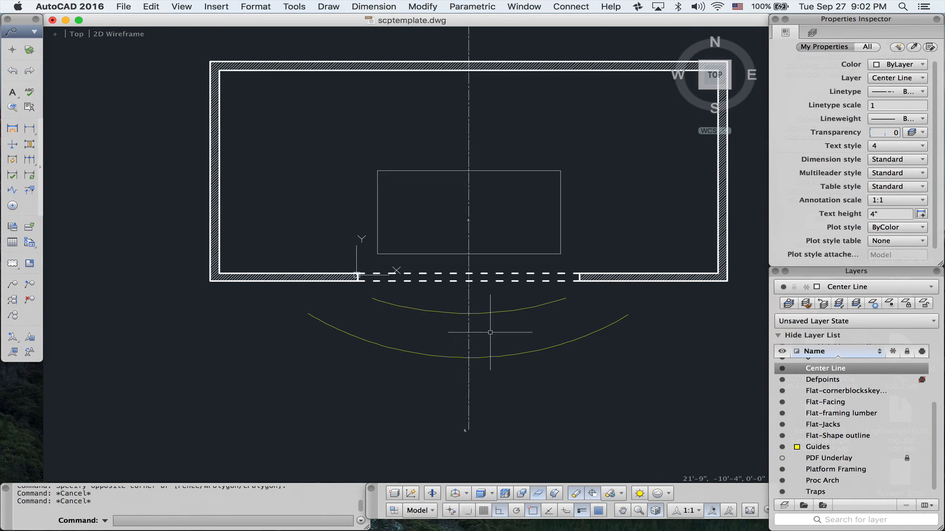
left_click(782, 458)
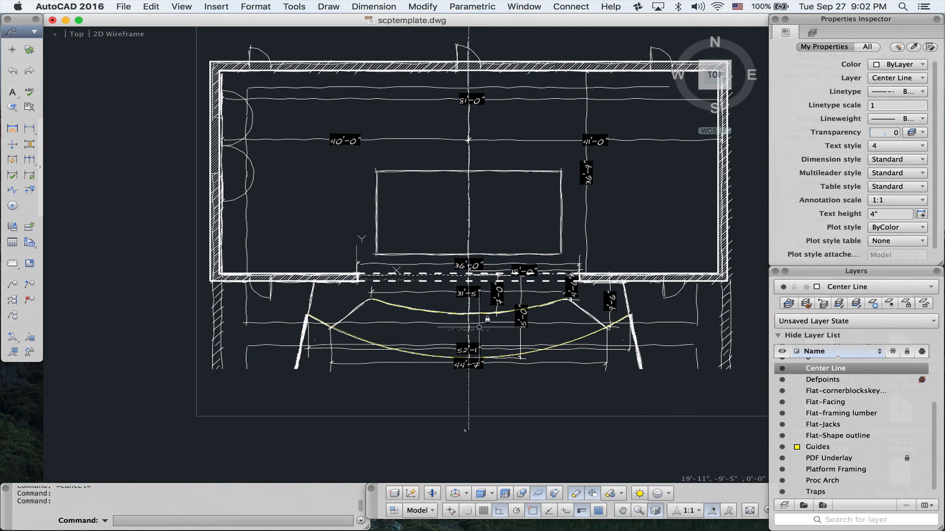
scroll(481, 327, "up", 4)
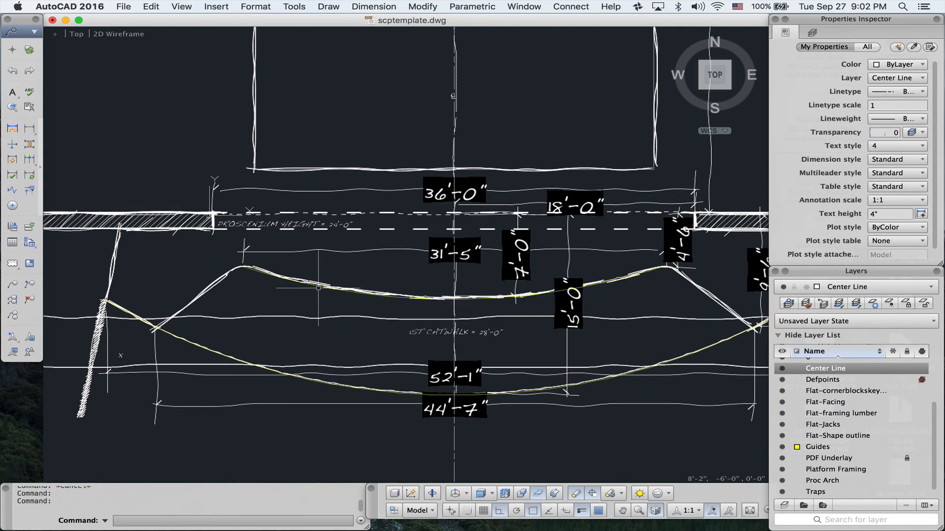
mouse_move(328, 297)
middle_mouse_down()
mouse_move(523, 295)
mouse_move(526, 286)
middle_mouse_up()
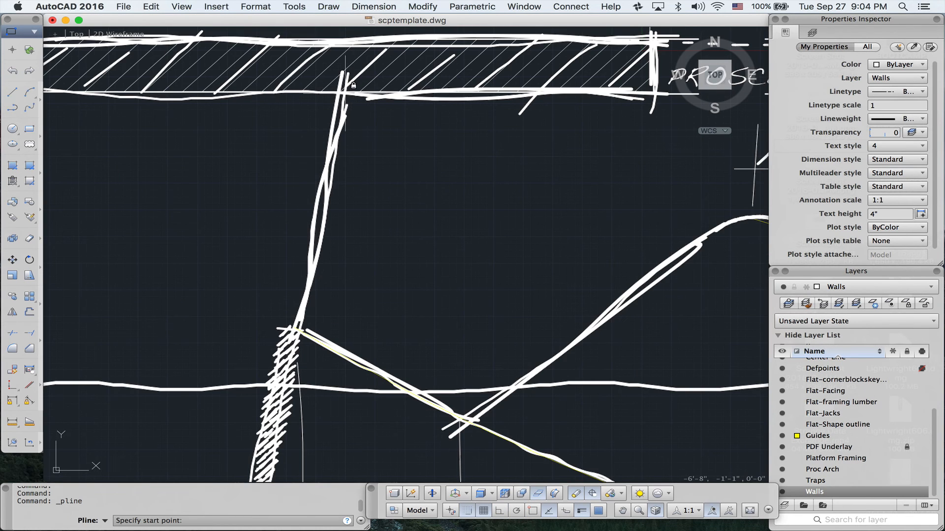
Trace the left apron wall's inner edge with a polyline from the proscenium wall past the sketched end, adding an end segment about 6" wide
left_click(345, 84)
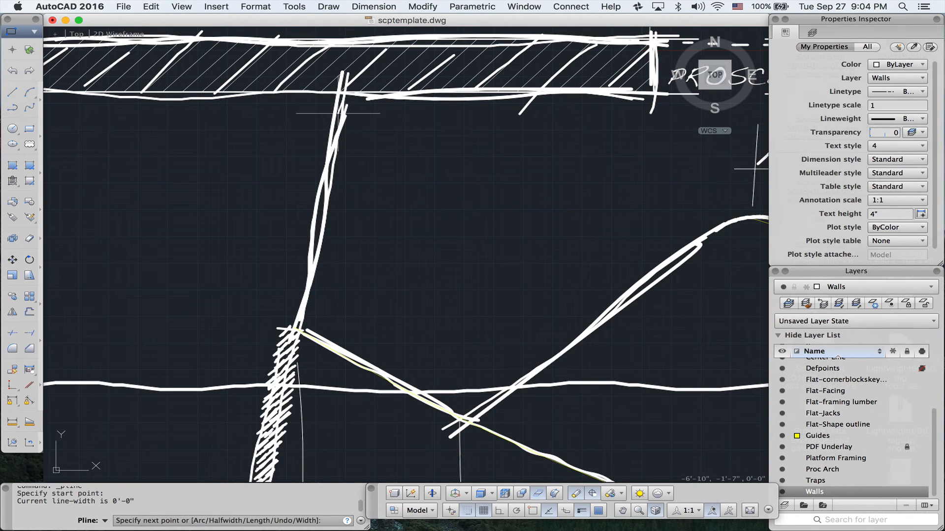
scroll(303, 345, "down", 3)
middle_click_drag(303, 345, 351, 170)
scroll(351, 171, "down", 6)
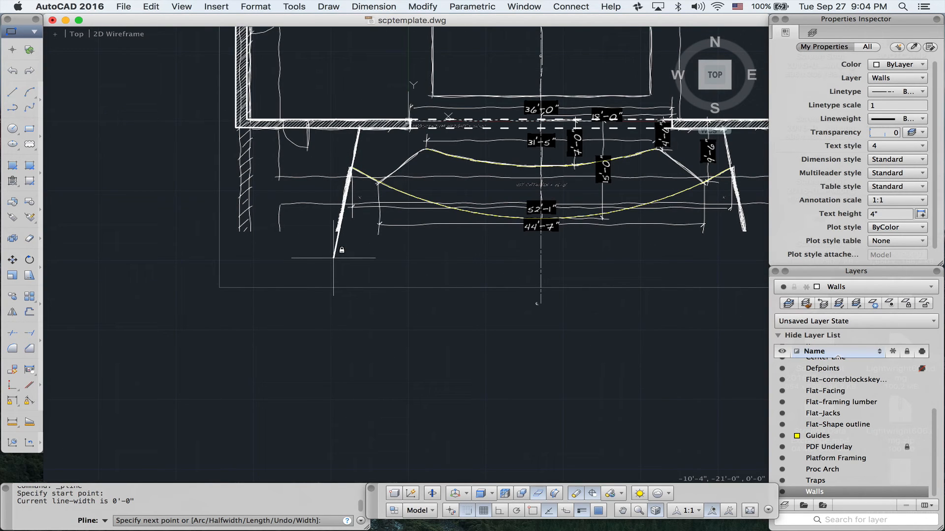
left_click(334, 257)
scroll(333, 257, "up", 5)
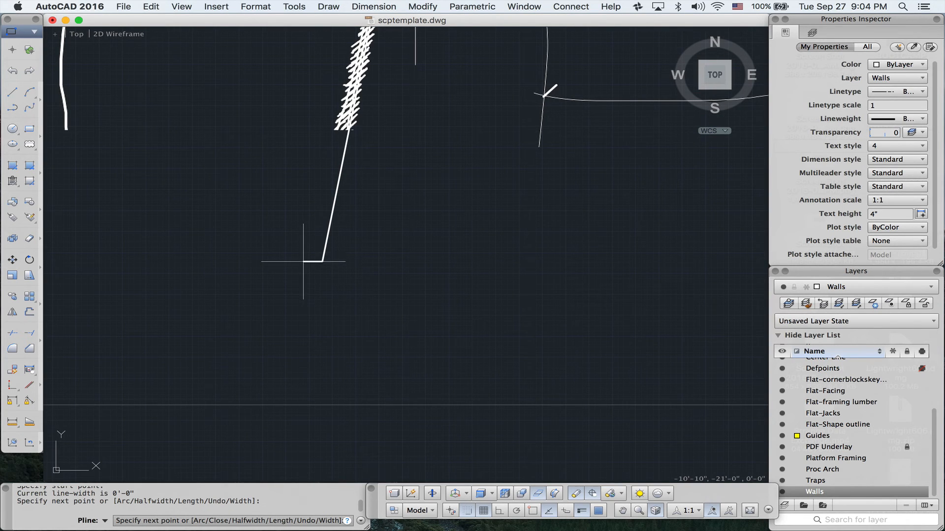
left_click(304, 262)
Trace the left apron wall's outer edge back up to the proscenium wall and close the polyline
scroll(379, 49, "down", 3)
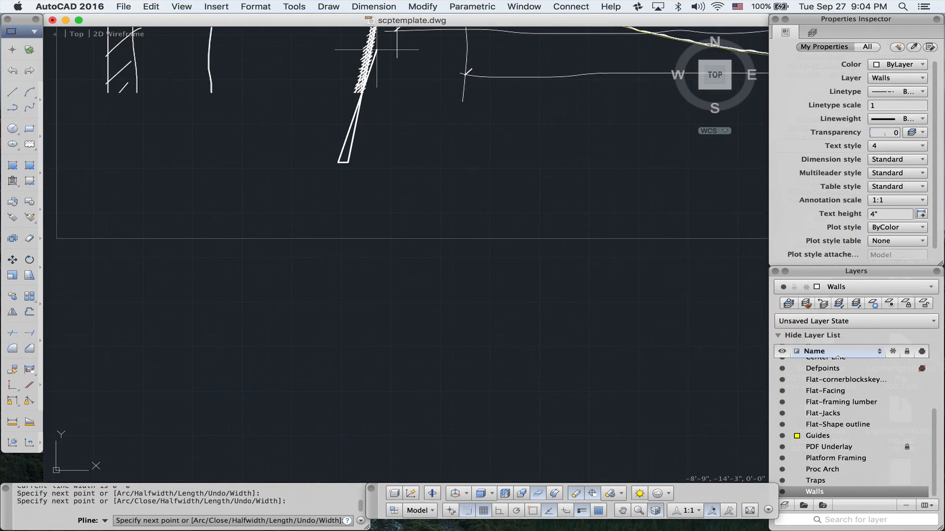
middle_click_drag(378, 52, 282, 299)
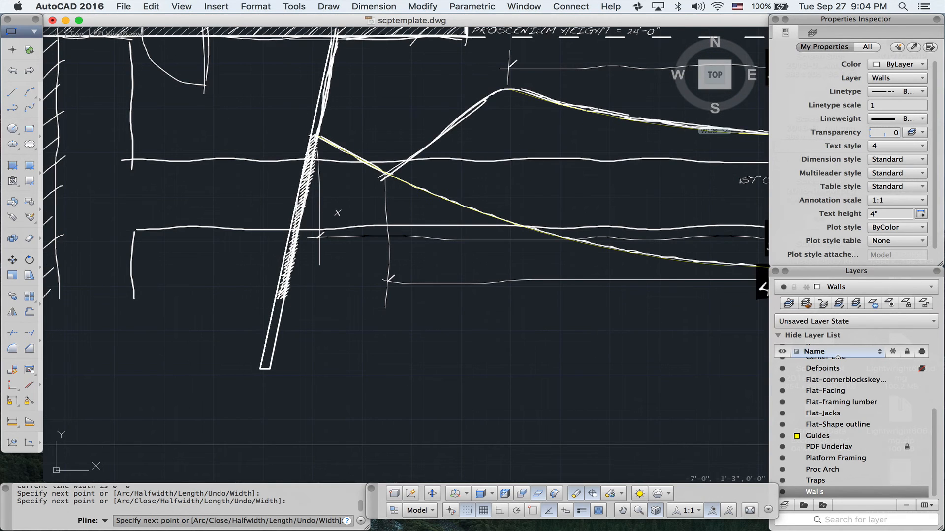
scroll(337, 37, "up", 1)
scroll(337, 37, "up", 6)
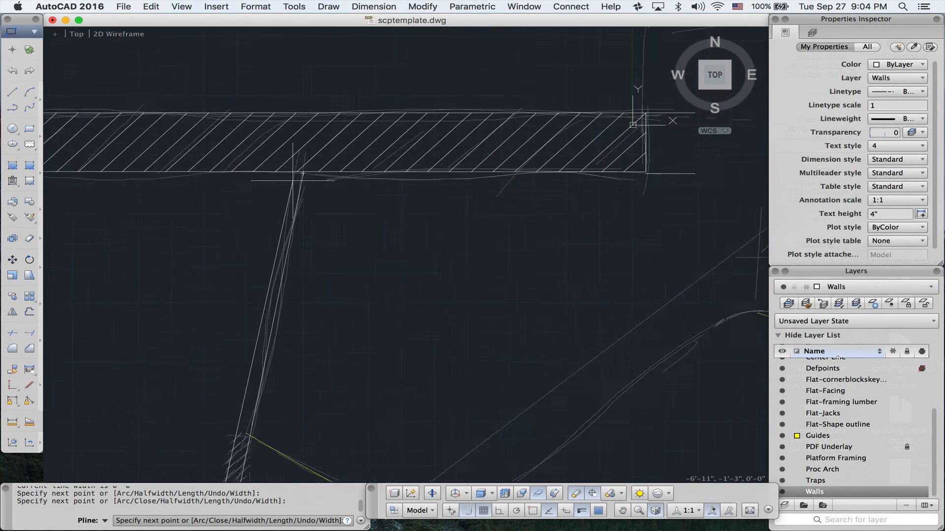
scroll(296, 181, "up", 1)
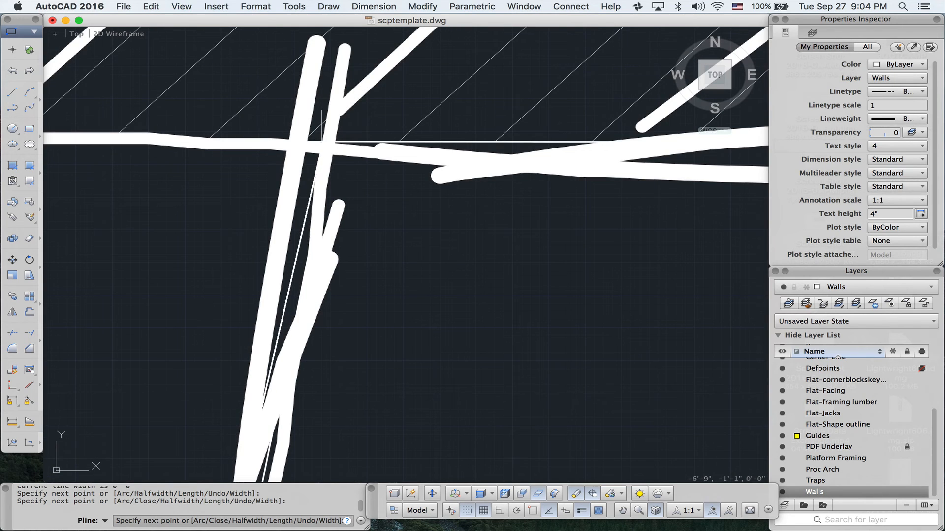
left_click(286, 141)
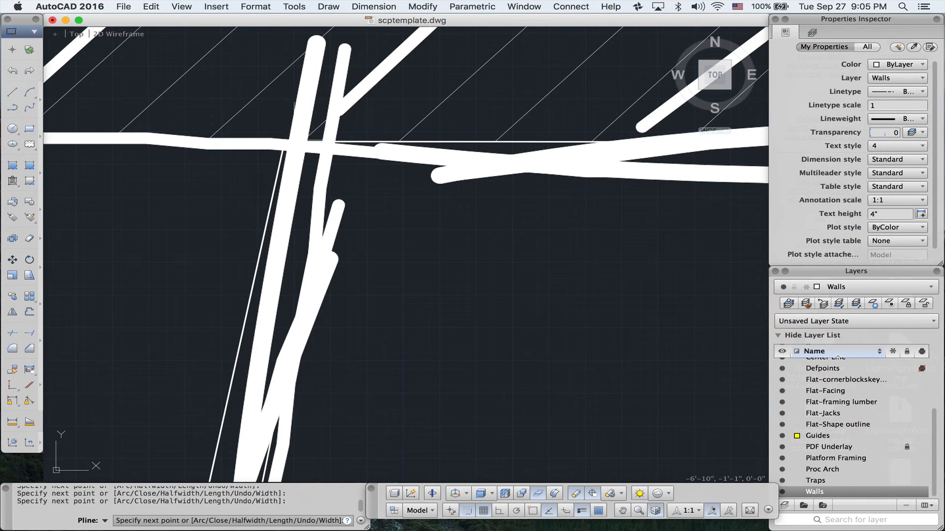
type("c")
key("Return")
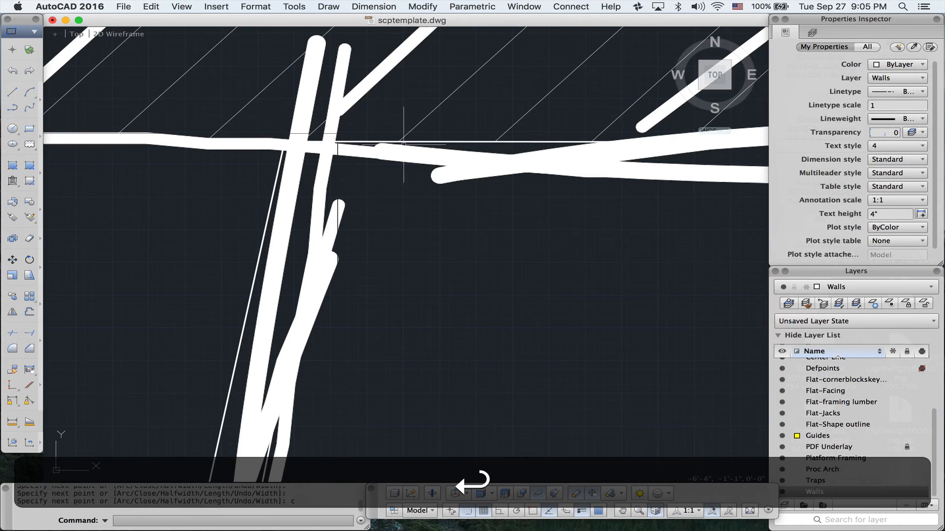
Turn off the PDF Underlay layer to leave only the drafted walls and guide arcs
scroll(375, 240, "down", 6)
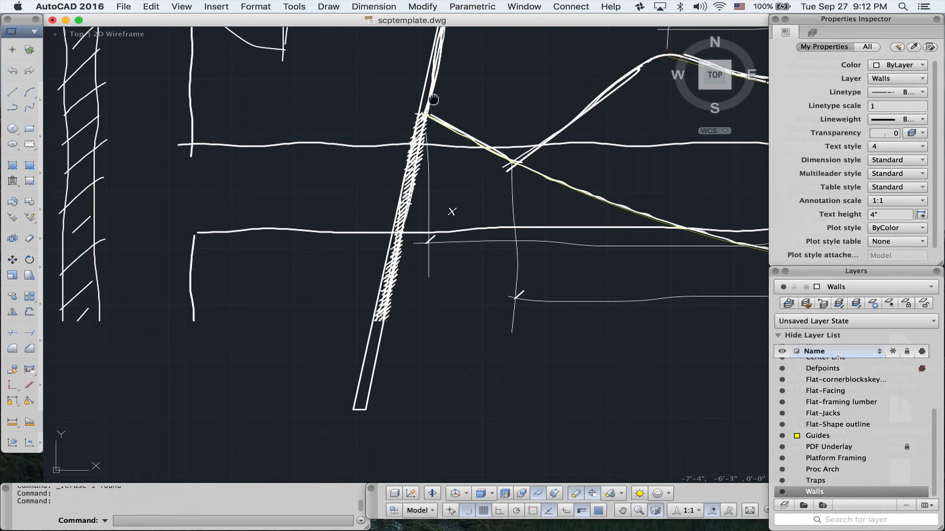
middle_click_drag(433, 99, 412, 155)
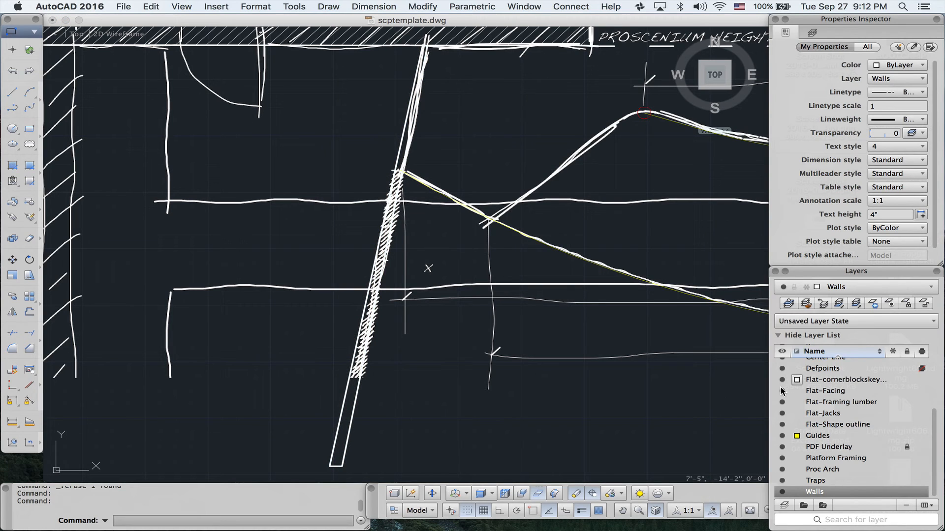
left_click(782, 448)
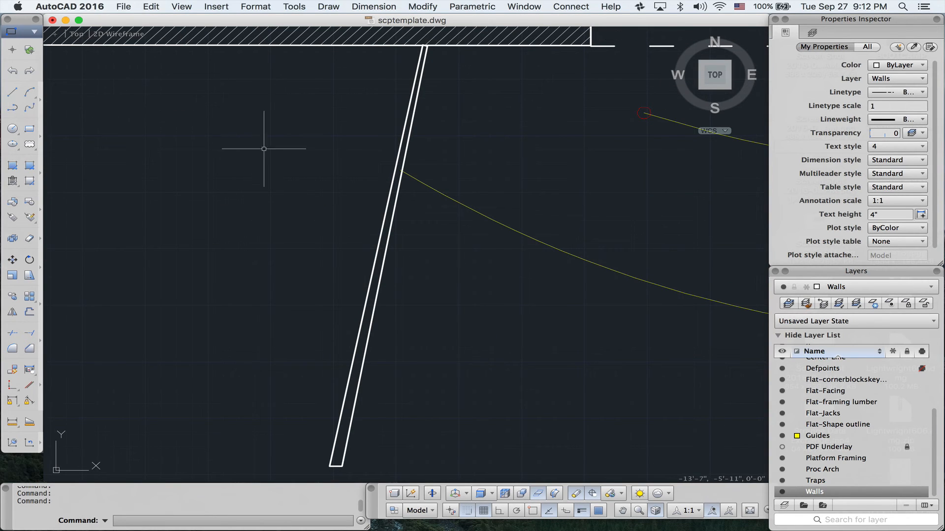
Draw a short line across the left apron wall where the larger yellow arc meets it
left_click(402, 168)
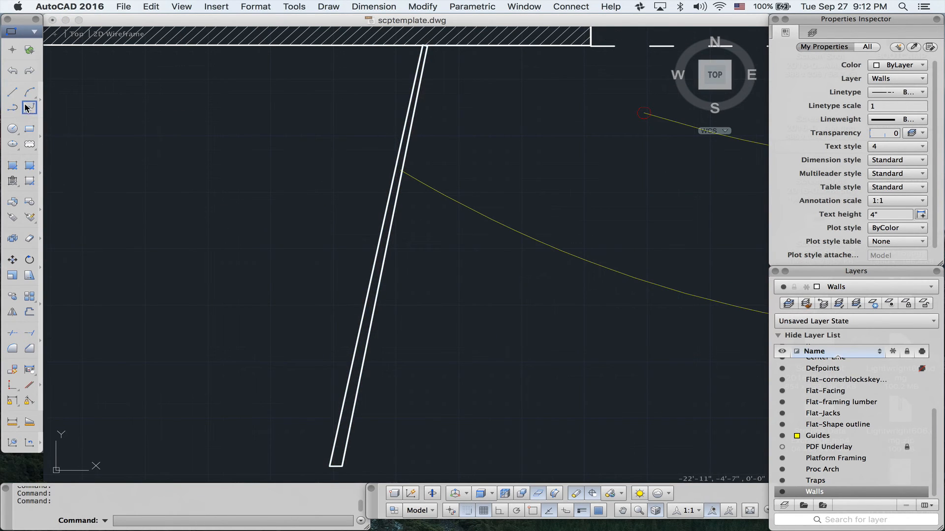
left_click(12, 92)
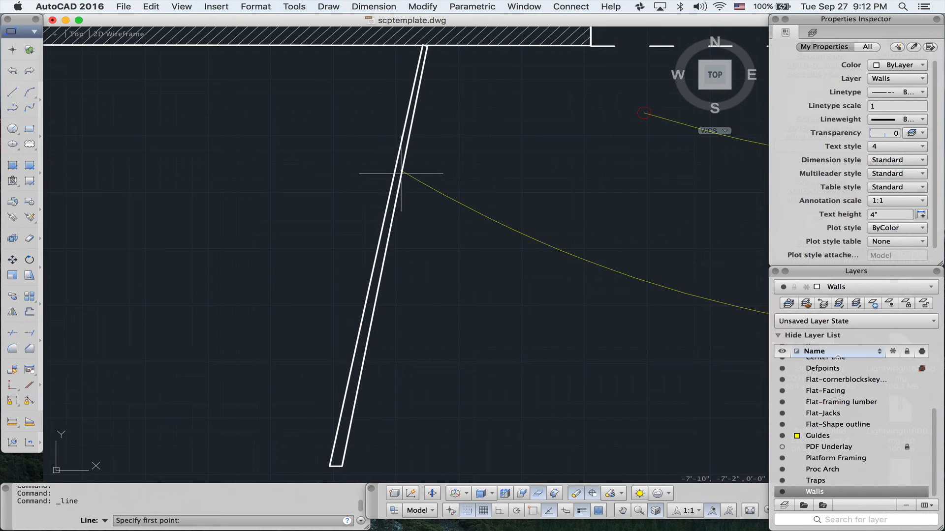
scroll(402, 173, "up", 5)
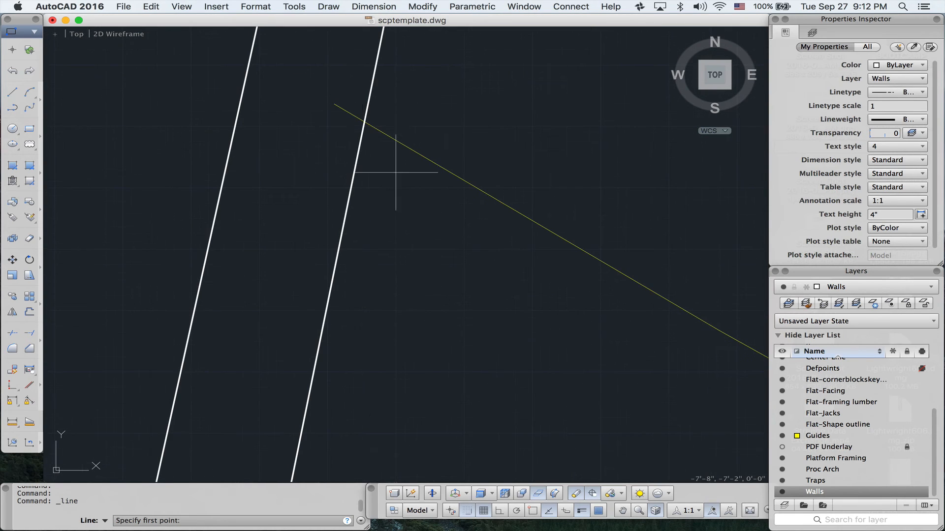
left_click(378, 126)
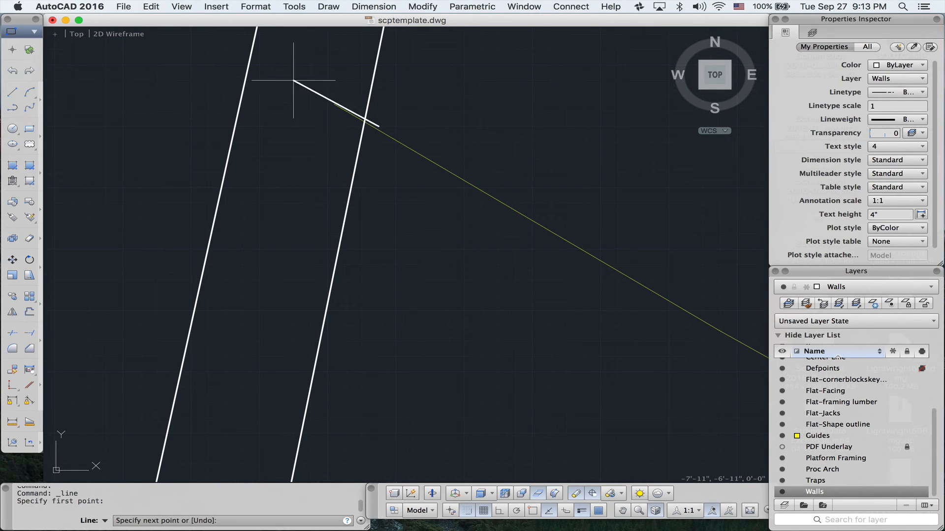
left_click(225, 65)
key("Return")
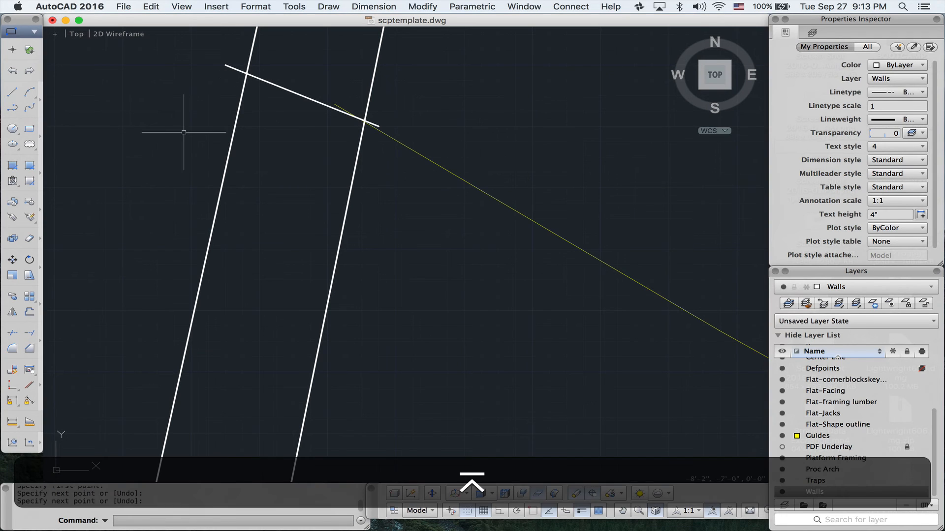
Hatch the part of the left apron wall below the dividing line with the diagonal line pattern
scroll(192, 131, "down", 5)
middle_click_drag(183, 133, 423, 79)
scroll(424, 78, "down", 3)
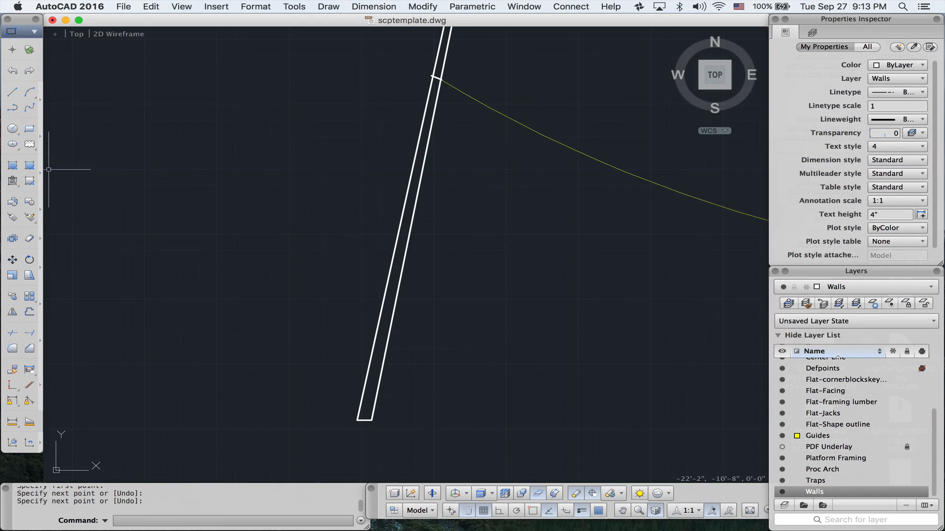
left_click(12, 165)
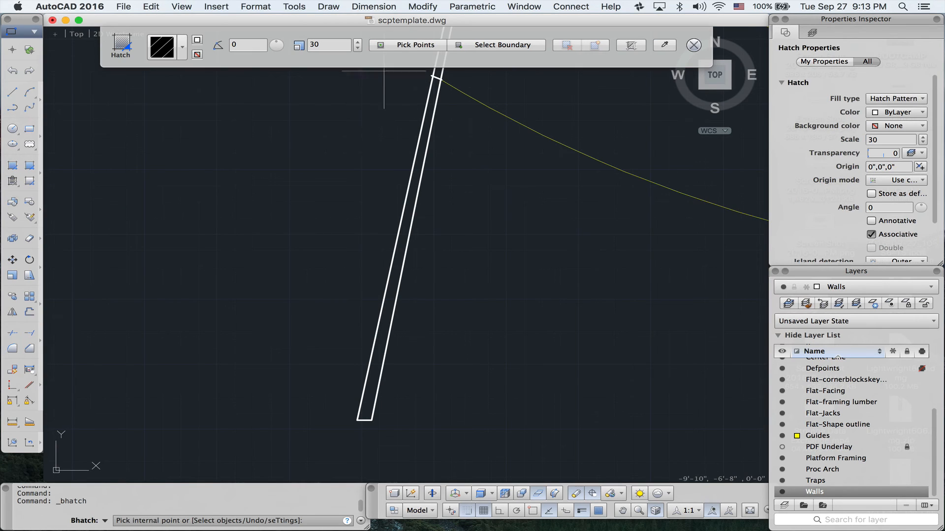
left_click(399, 45)
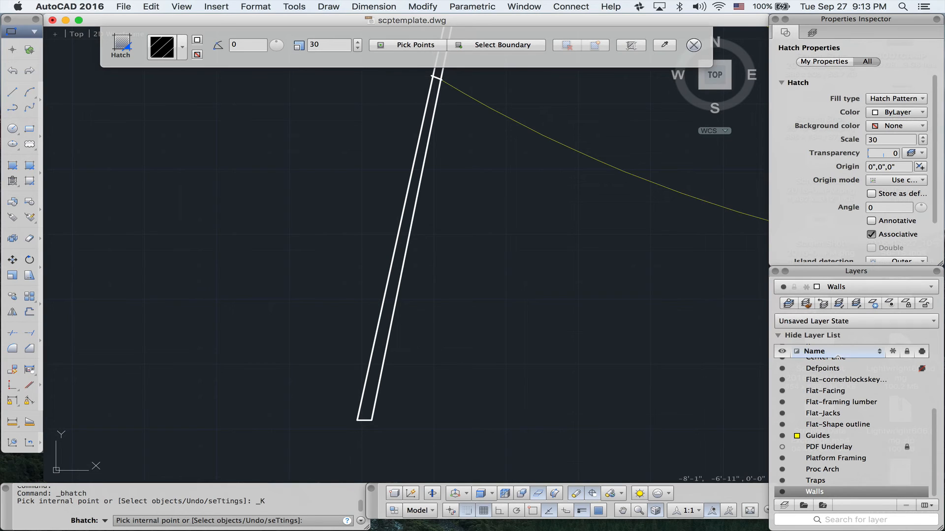
left_click(435, 77)
left_click(513, 187)
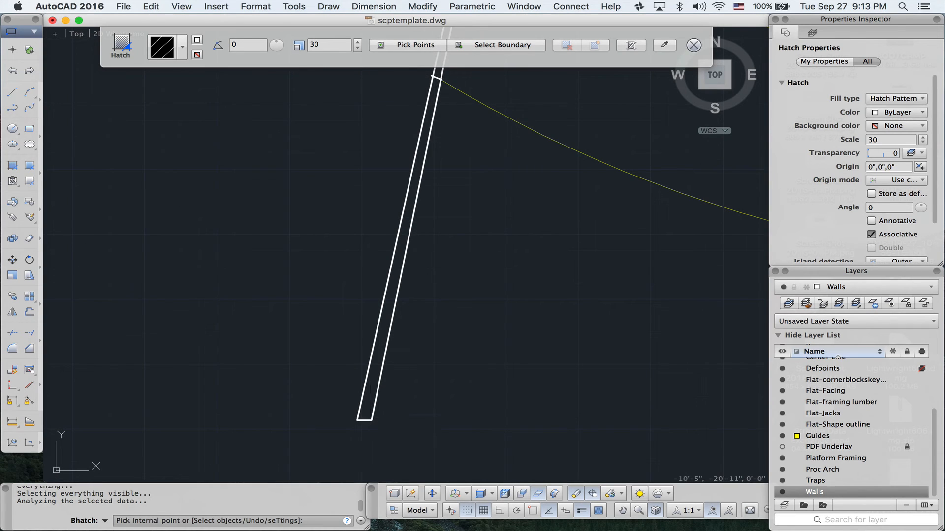
left_click(370, 394)
middle_click_drag(416, 291, 360, 398)
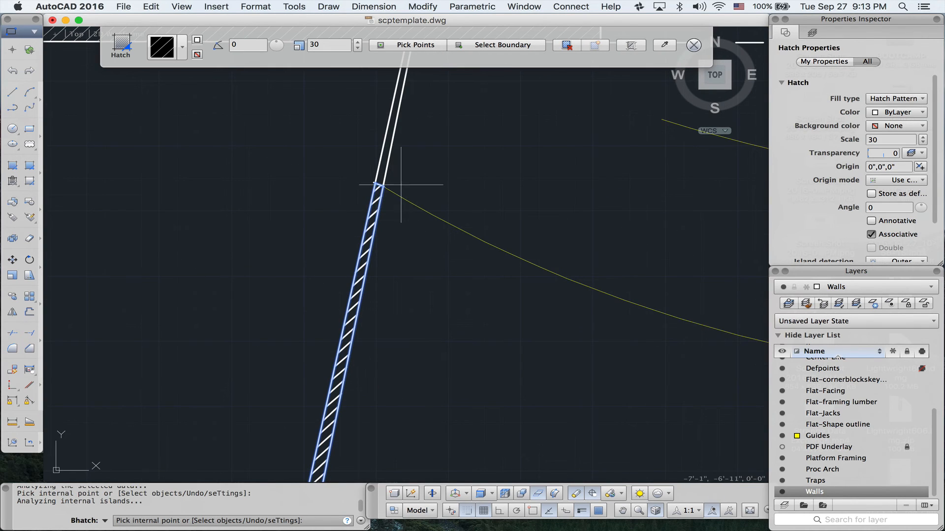
scroll(377, 201, "up", 5)
scroll(381, 206, "down", 5)
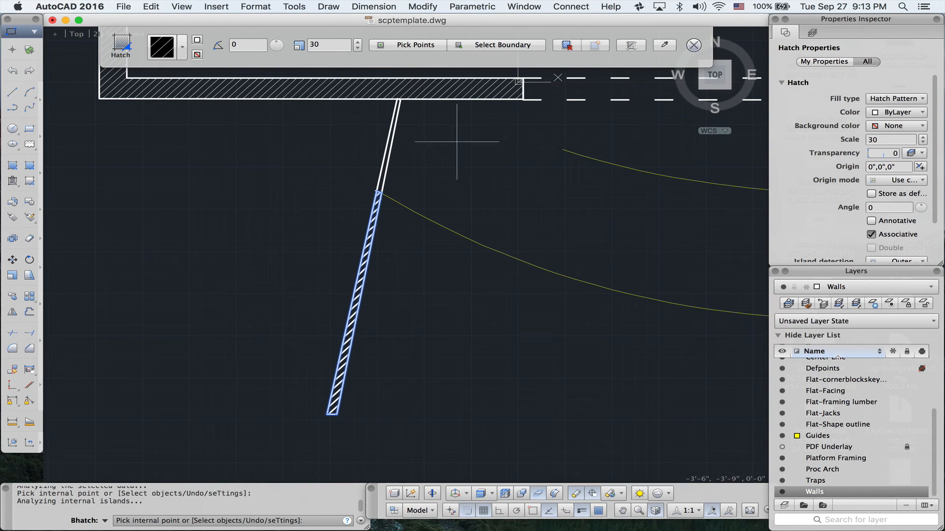
key("Escape")
Mirror the left apron wall with its dividing line and hatch across the vertical centre line, keeping the original
scroll(472, 183, "down", 2)
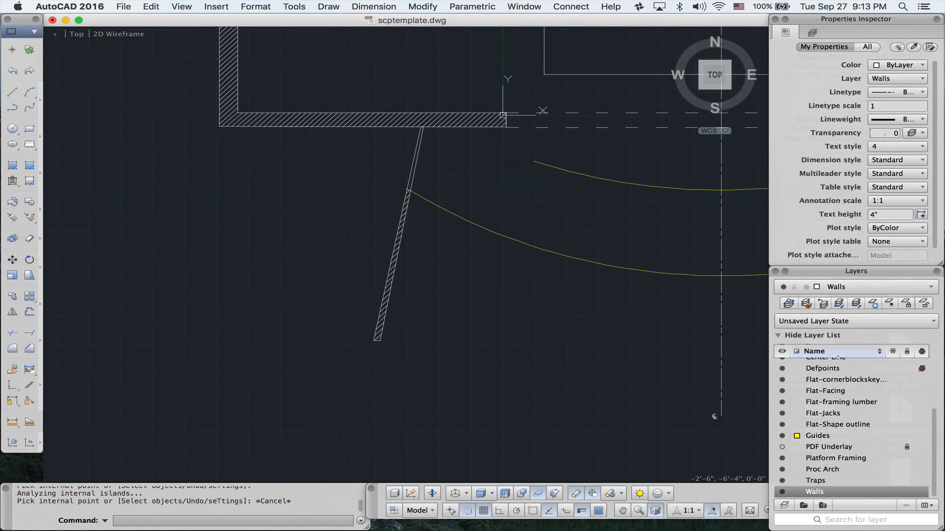
middle_click_drag(473, 184, 290, 207)
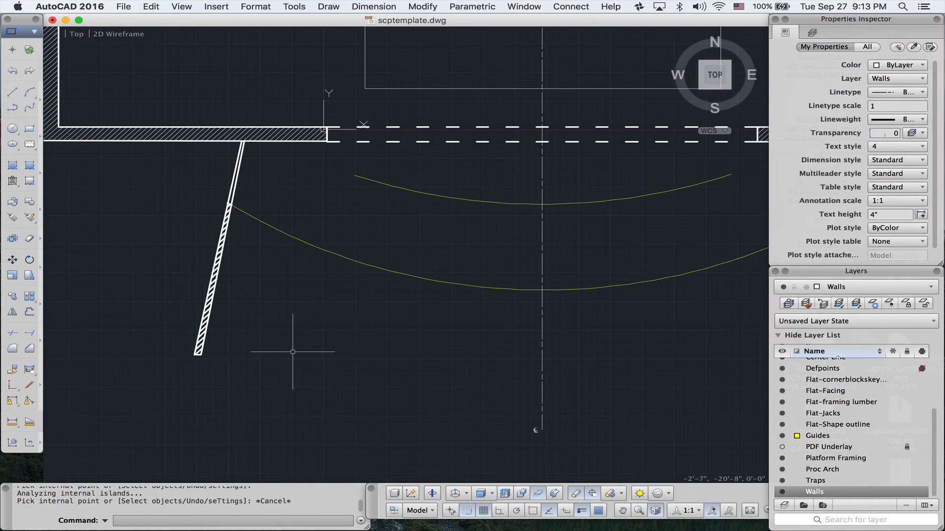
scroll(292, 352, "down", 2)
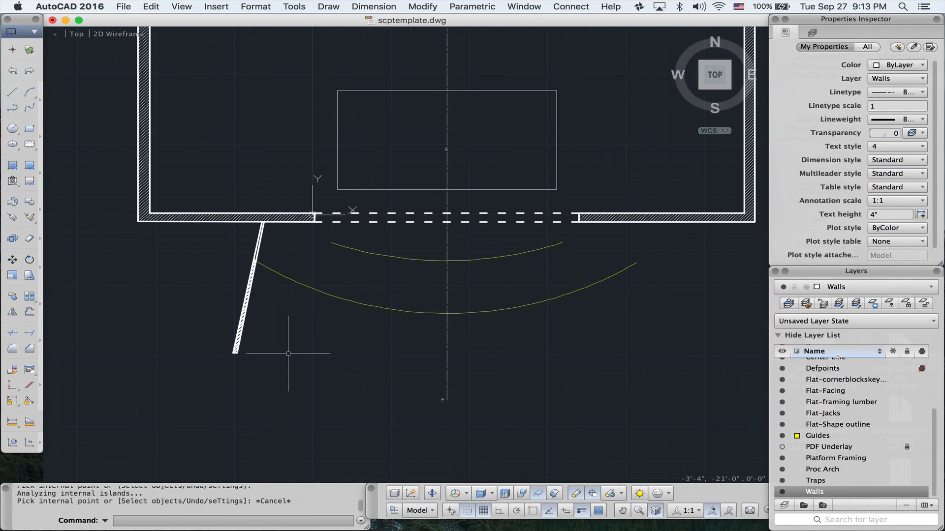
left_click(213, 378)
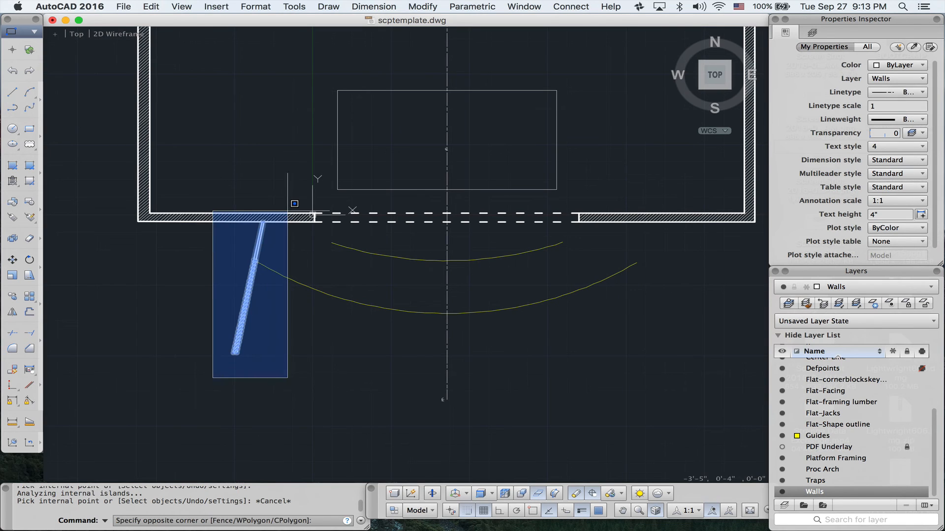
left_click(287, 211)
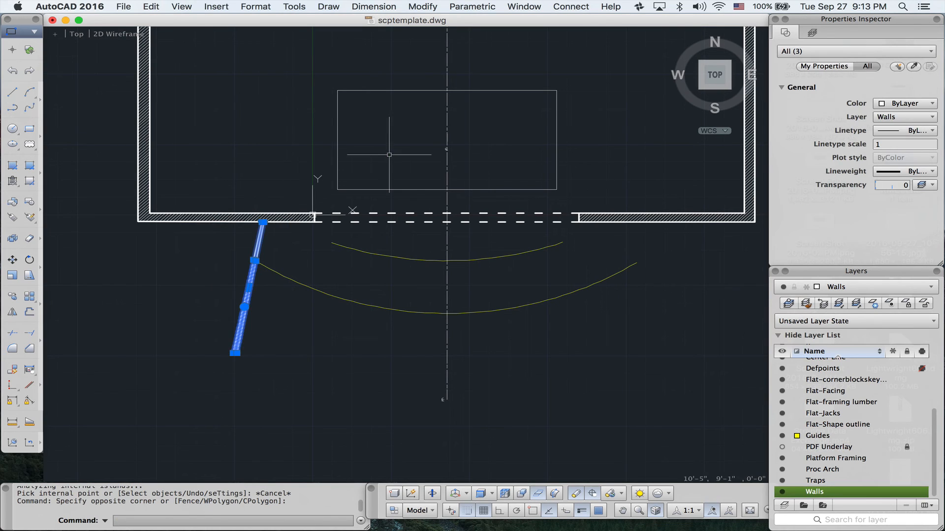
left_click(13, 312)
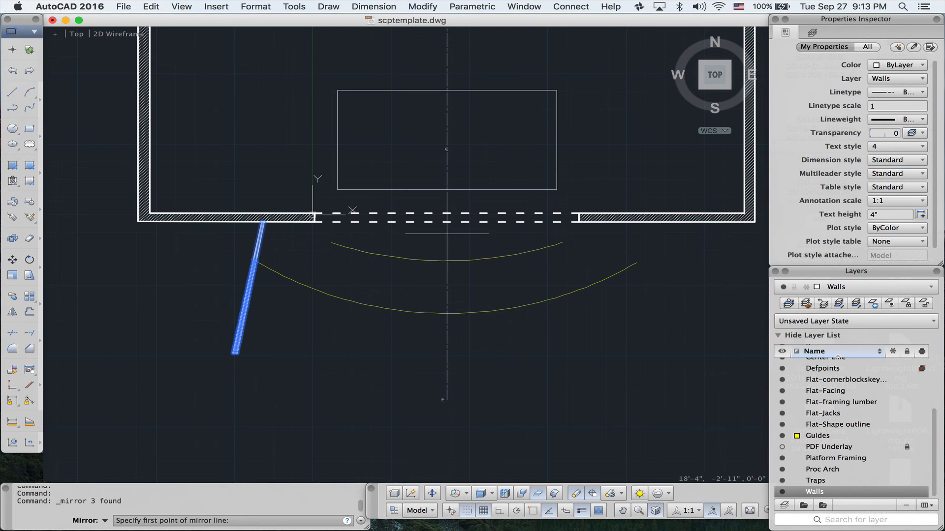
left_click(447, 234)
key("shift")
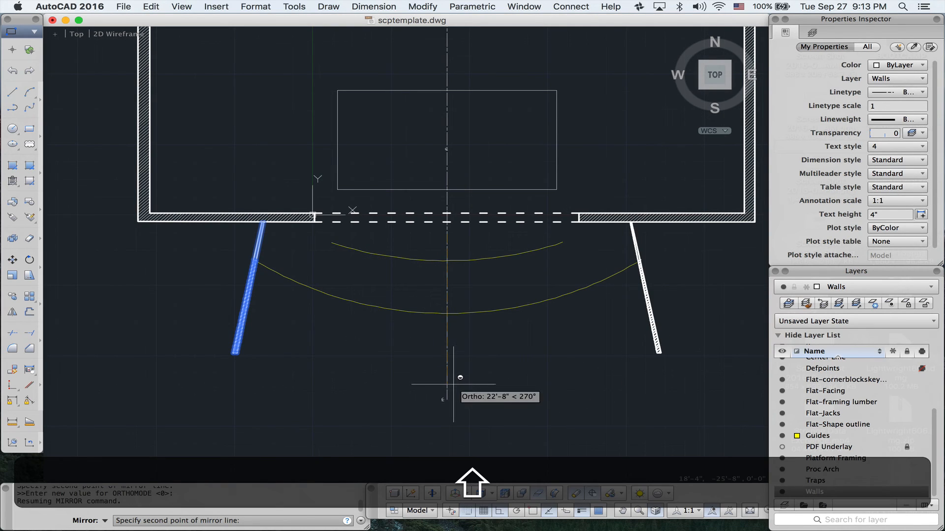
left_click(453, 384)
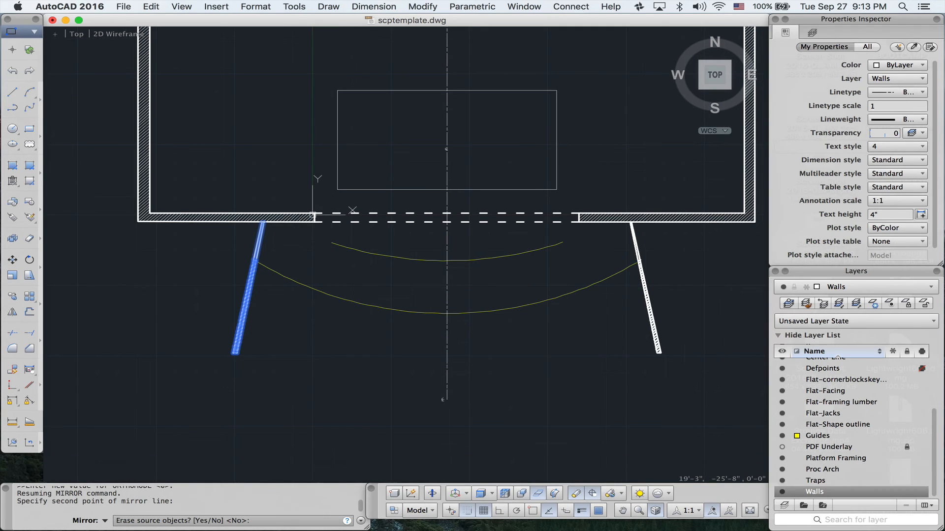
key("Return")
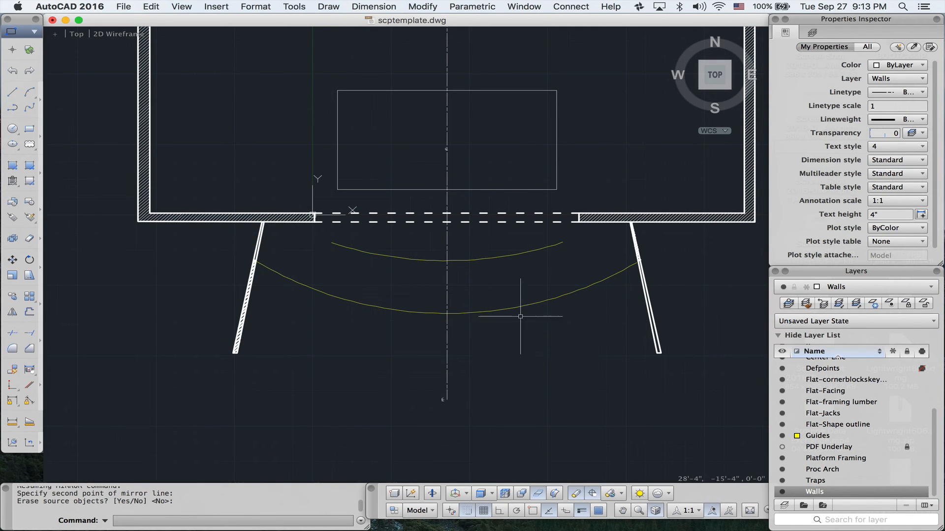
Turn on the PDF Underlay layer, select the larger yellow arc and create a new layer named Stage
left_click(783, 448)
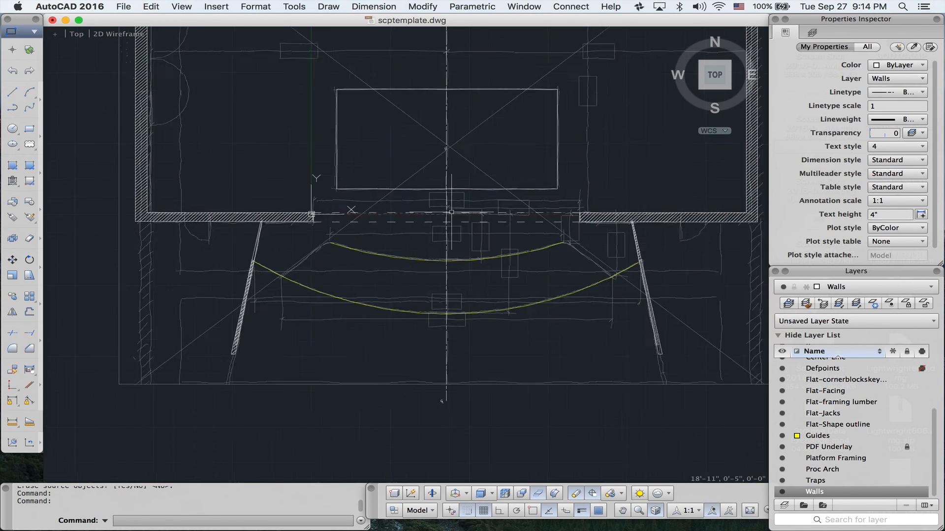
scroll(451, 212, "up", 3)
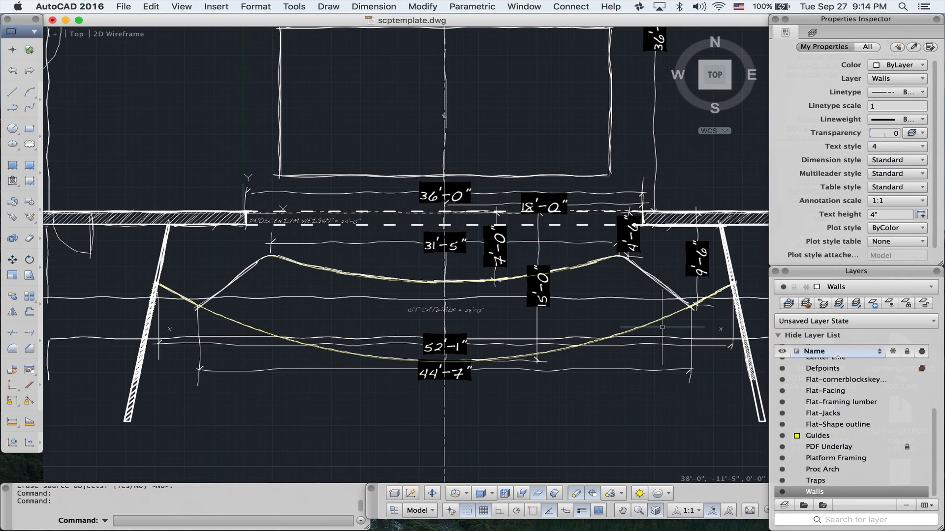
left_click(662, 319)
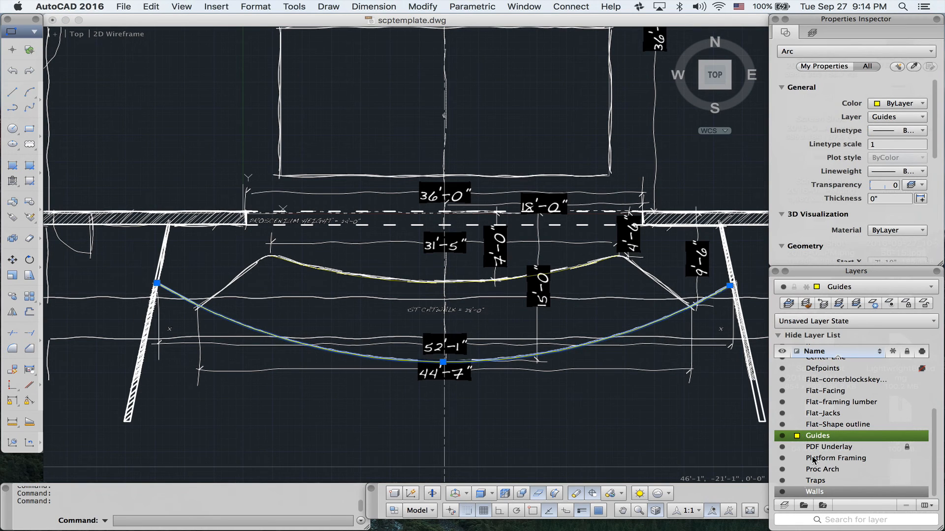
left_click(783, 505)
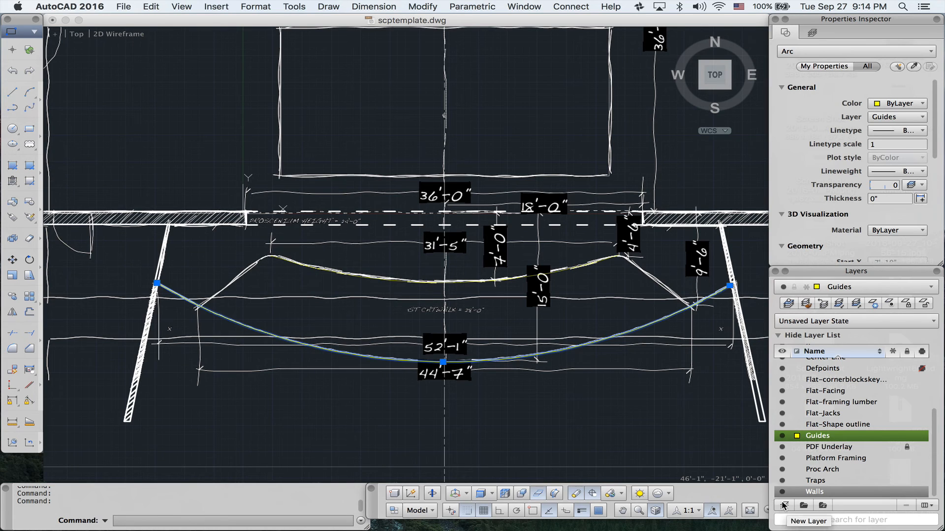
type("Stage")
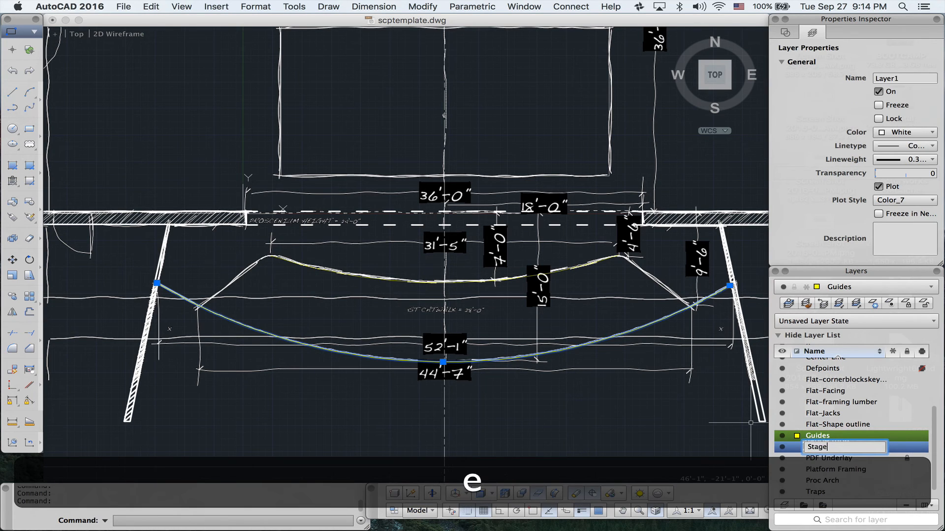
key("Return")
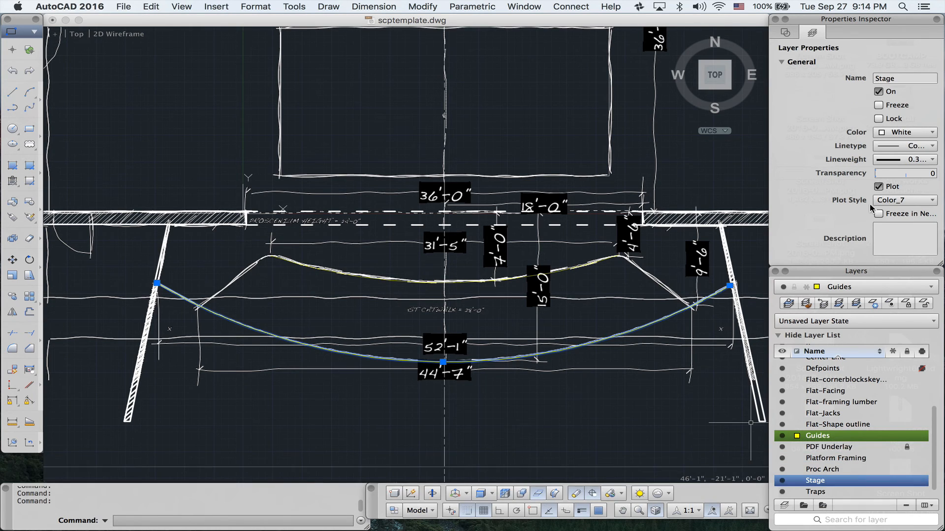
Move the selected larger arc to the Stage layer and check it with the PDF Underlay layer off and on again
left_click(787, 34)
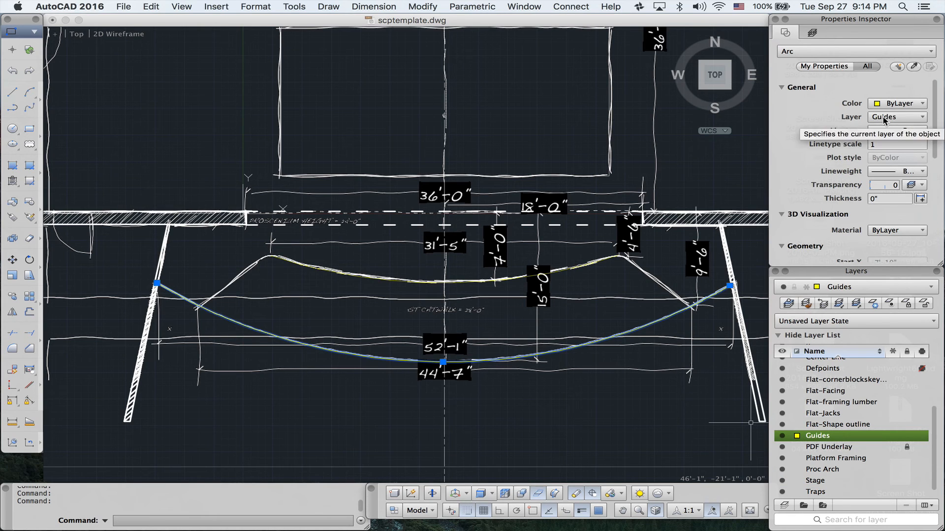
left_click(884, 119)
left_click(853, 275)
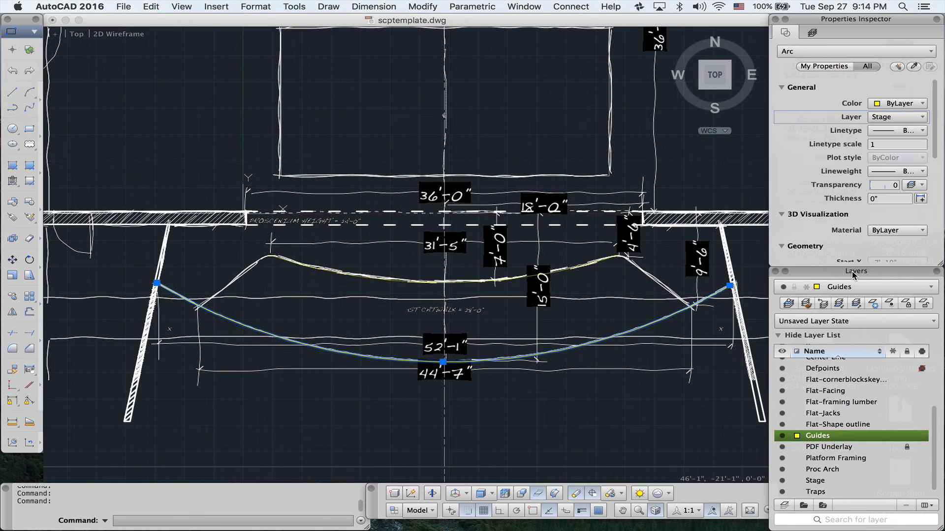
left_click(782, 447)
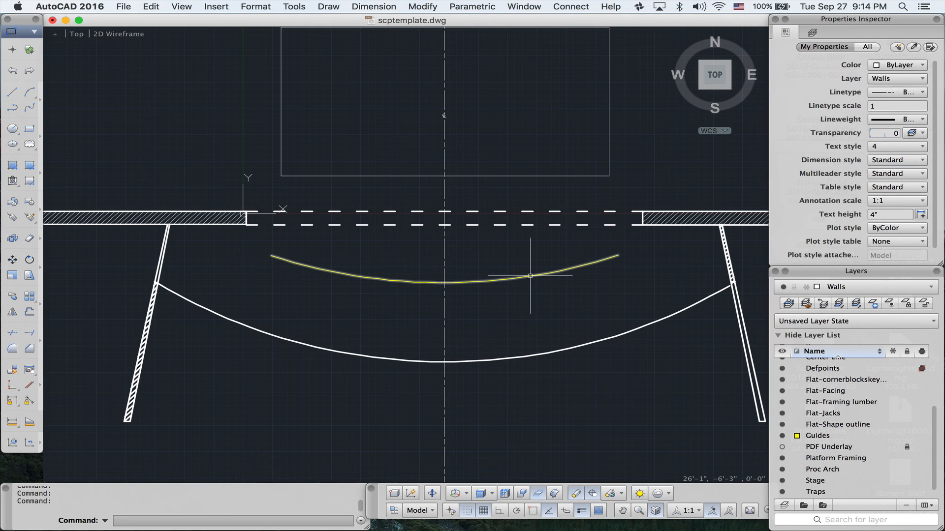
left_click(782, 447)
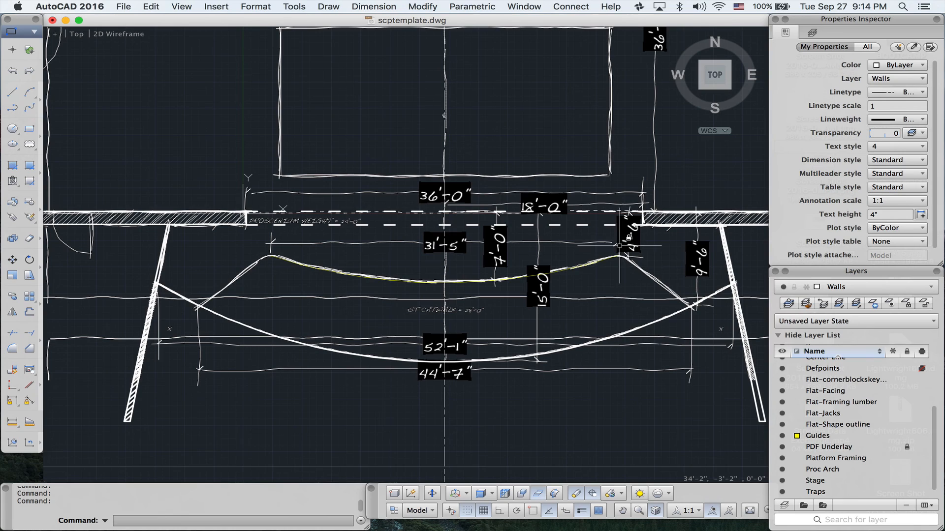
On the Stage layer, start a polyline tracing the left diagonal apron edge from the larger arc up to the rounded corner
scroll(620, 246, "up", 5)
mouse_move(614, 253)
middle_mouse_down()
mouse_move(411, 226)
mouse_move(533, 304)
middle_mouse_up()
scroll(421, 224, "down", 5)
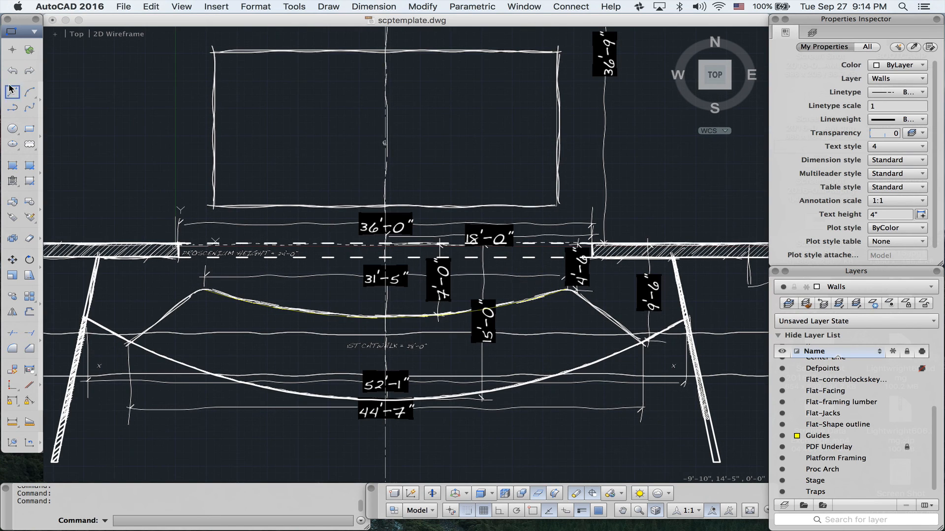
left_click(12, 108)
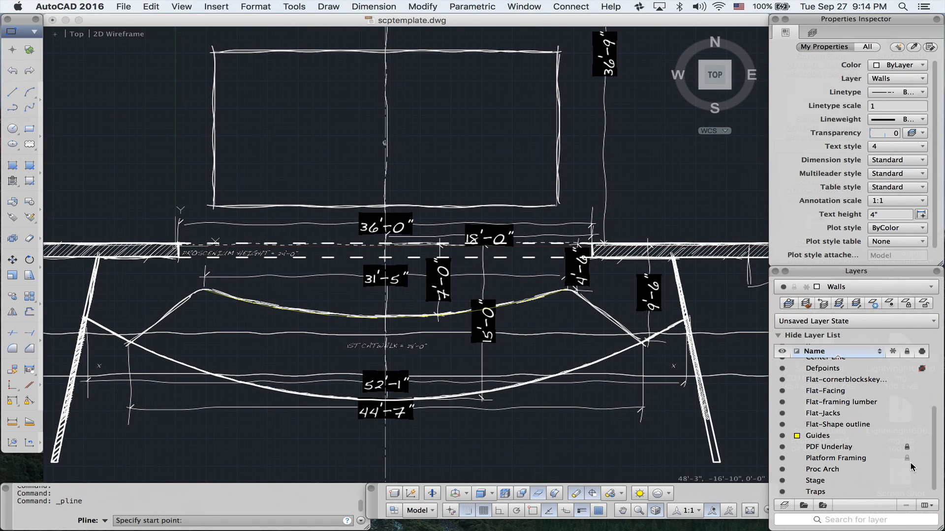
double_click(815, 482)
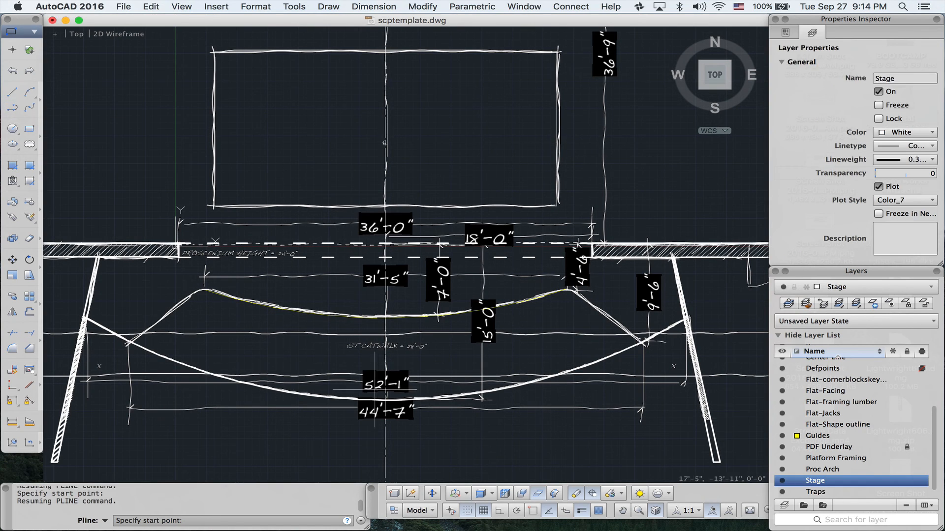
left_click(130, 342)
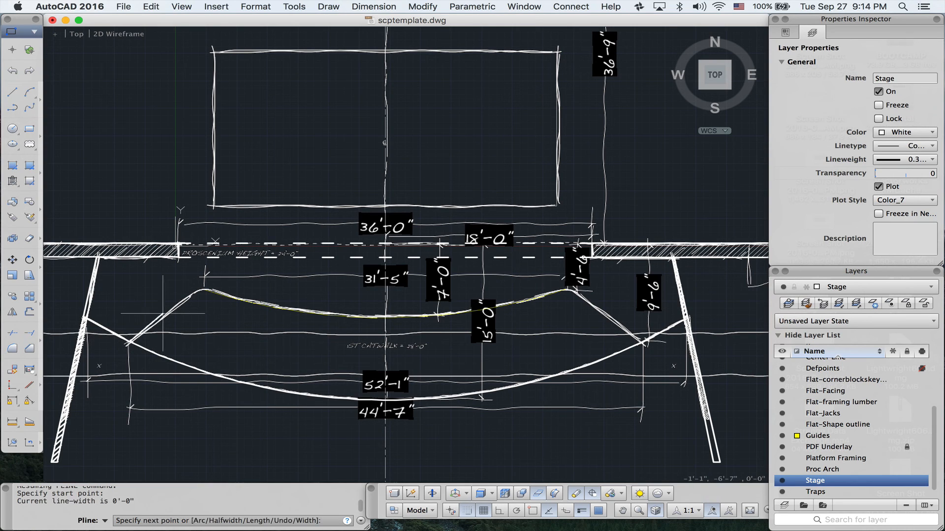
scroll(196, 297, "up", 3)
scroll(196, 302, "up", 4)
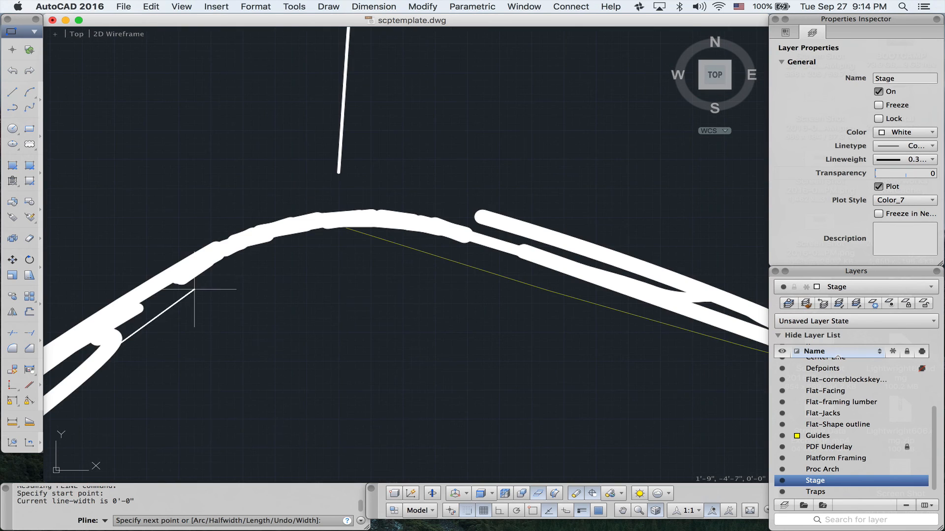
left_click(202, 254)
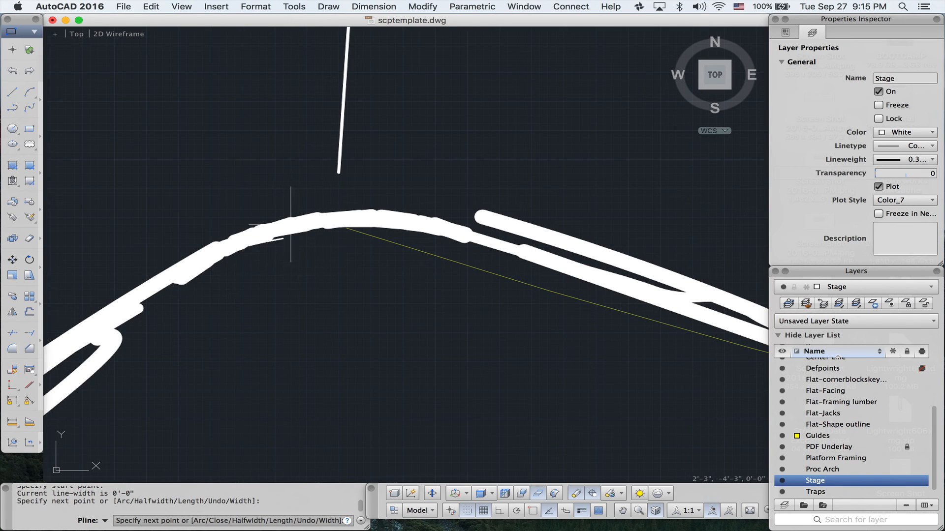
Continue the polyline with an arc segment around the left rounded corner of the inner apron edge
type("a")
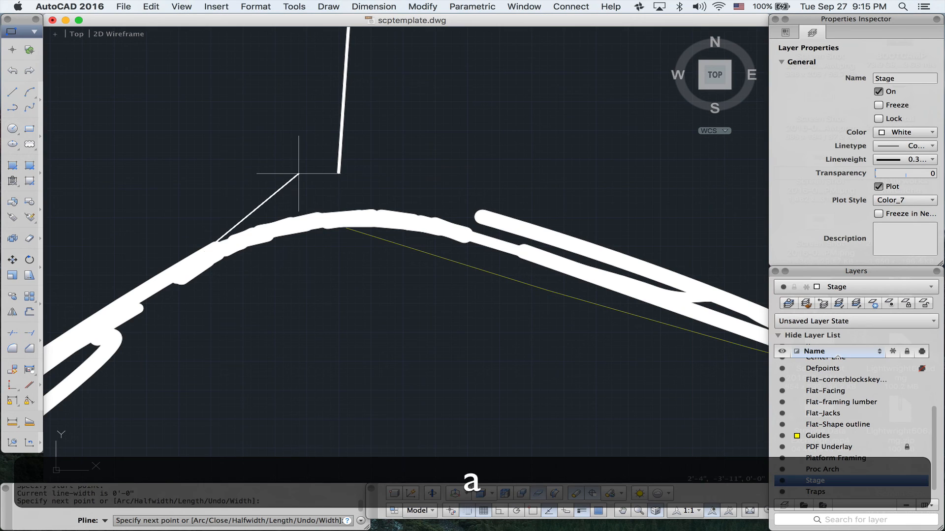
key("Return")
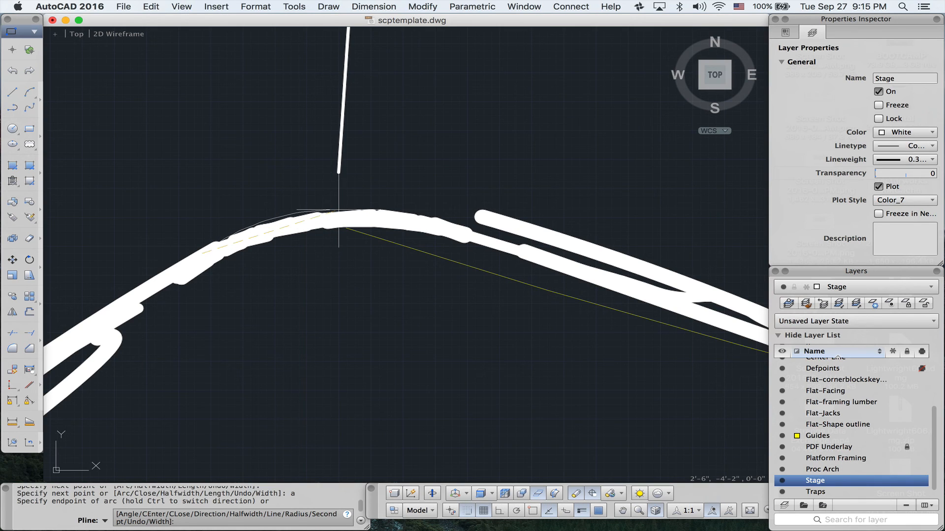
left_click(339, 211)
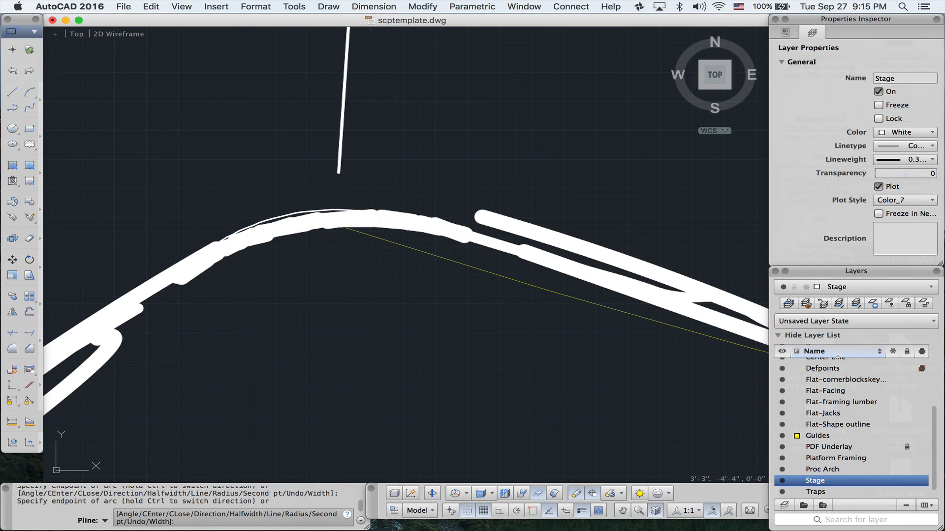
scroll(484, 231, "down", 3)
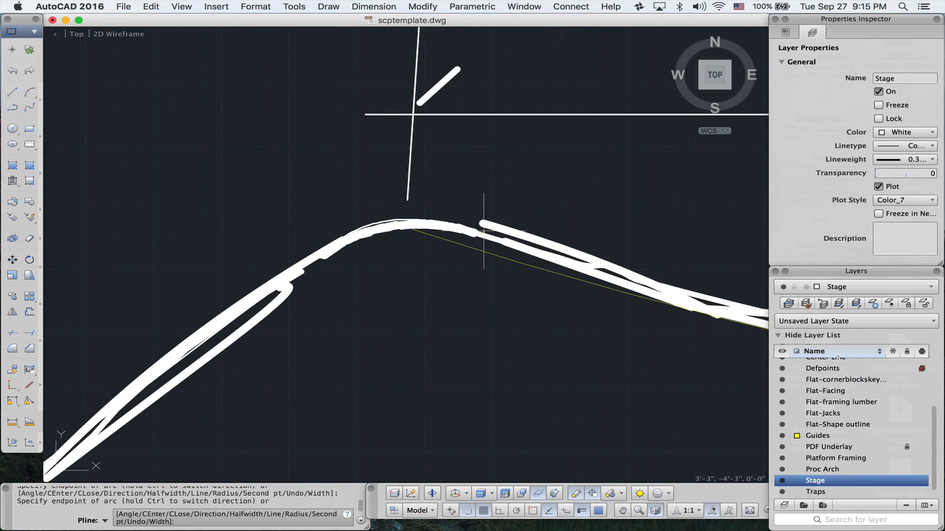
scroll(526, 277, "down", 5)
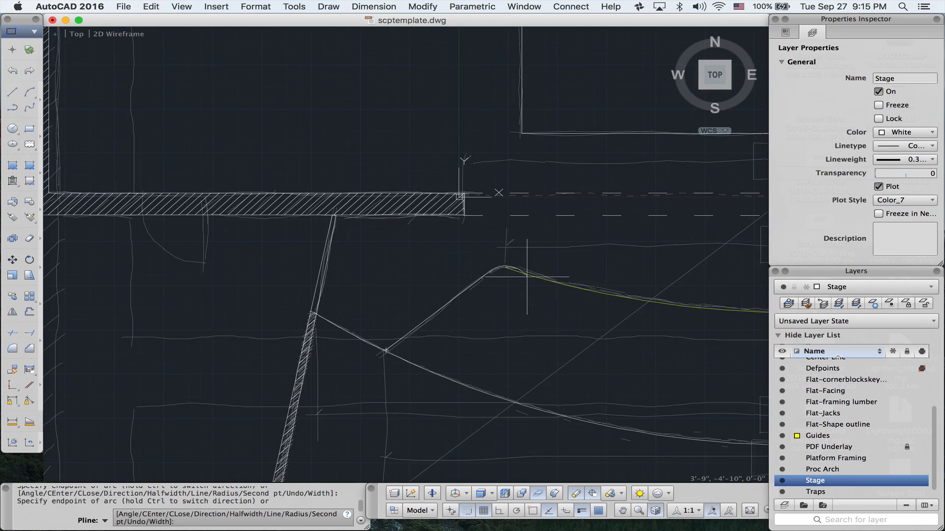
middle_click_drag(526, 277, 171, 209)
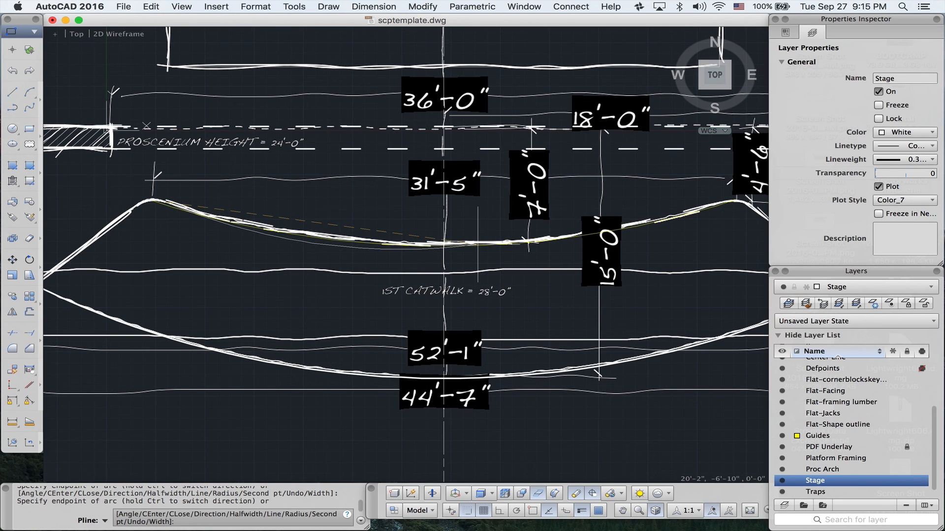
type("ce")
key("Return")
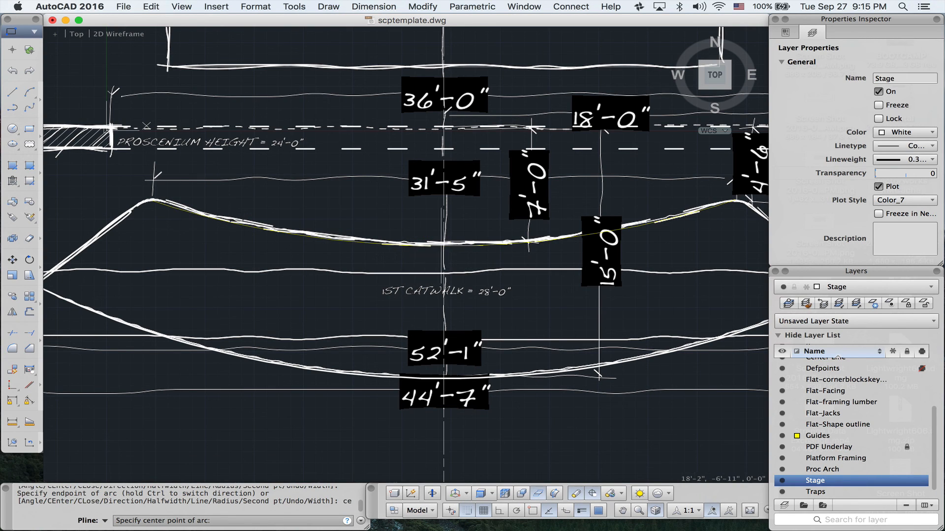
left_click(444, 245)
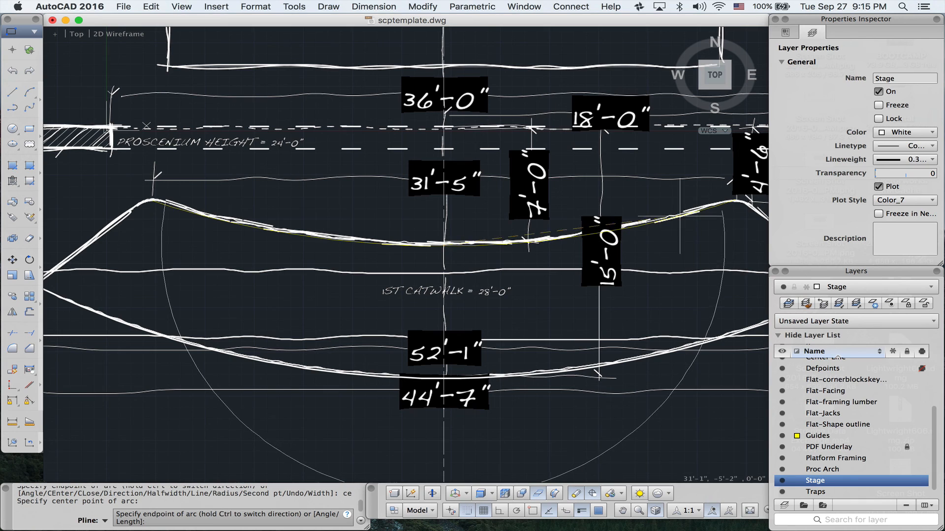
key("BackSpace")
key("BackSpace")
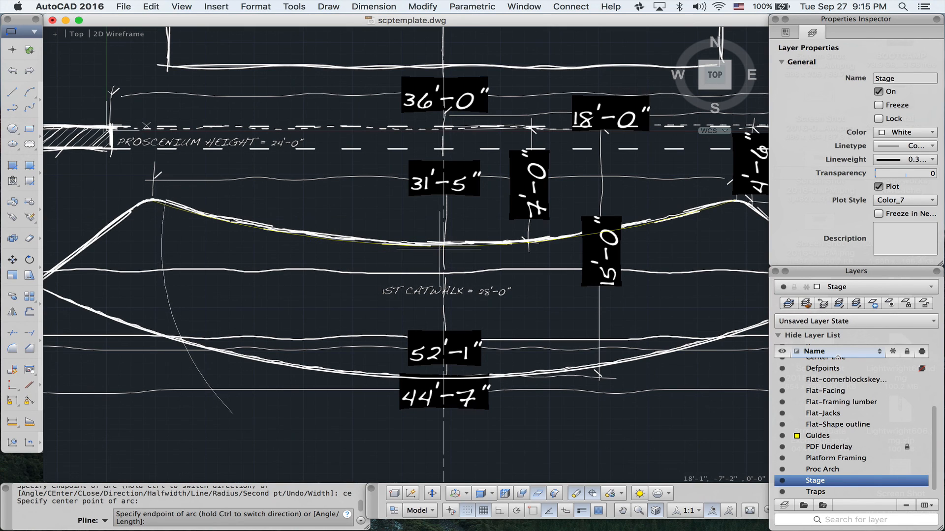
key("BackSpace")
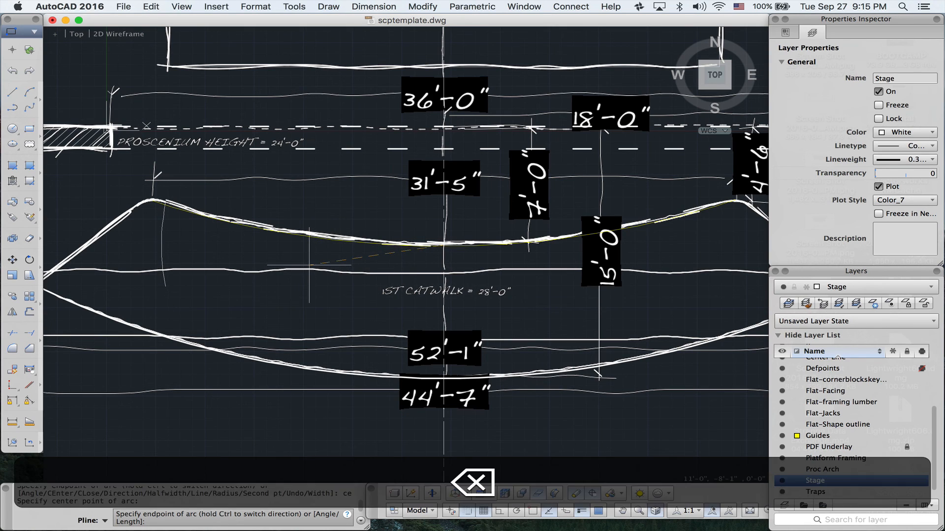
key("Escape")
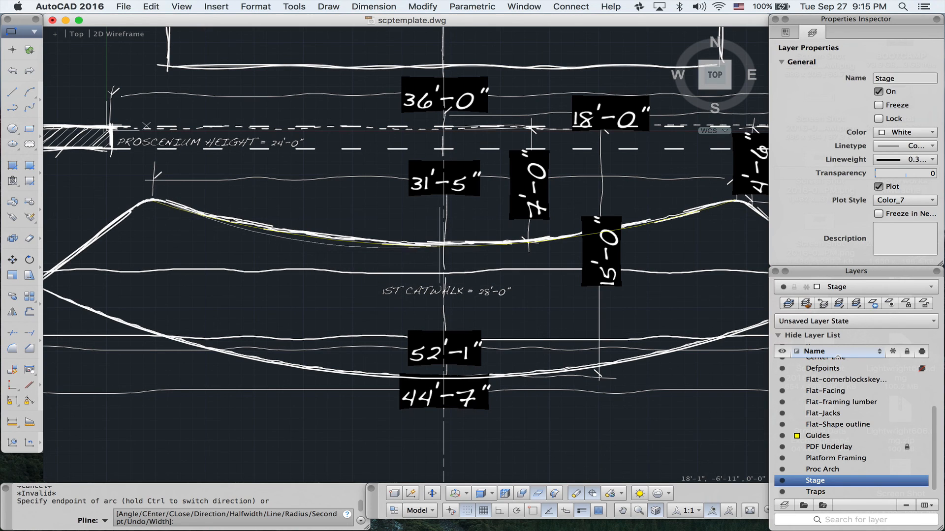
Add a three-point arc segment along the inner apron edge, passing through the centre line and ending at the right rounded corner
type("s")
key("Return")
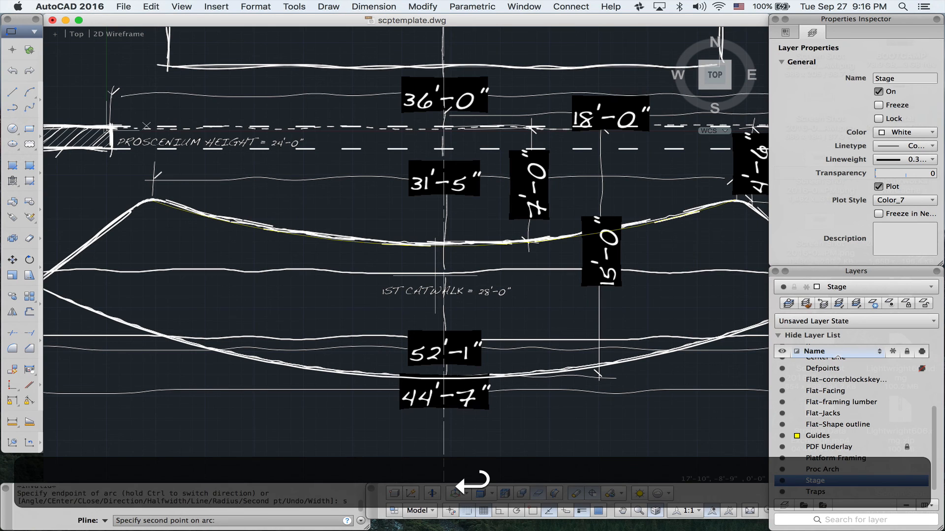
left_click(443, 243)
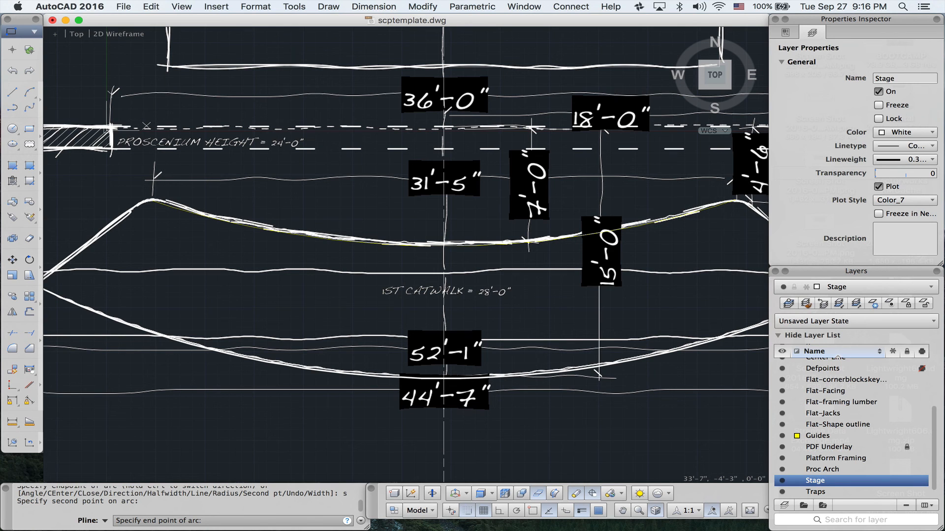
left_click(730, 201)
Trace the right rounded corner of the inner apron edge with another polyline arc segment
middle_click_drag(730, 201, 378, 190)
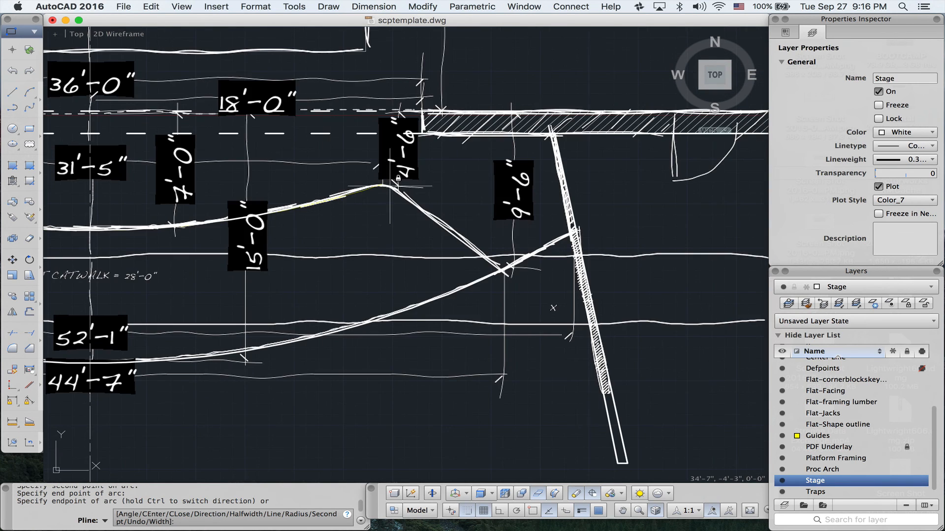
scroll(393, 188, "up", 8)
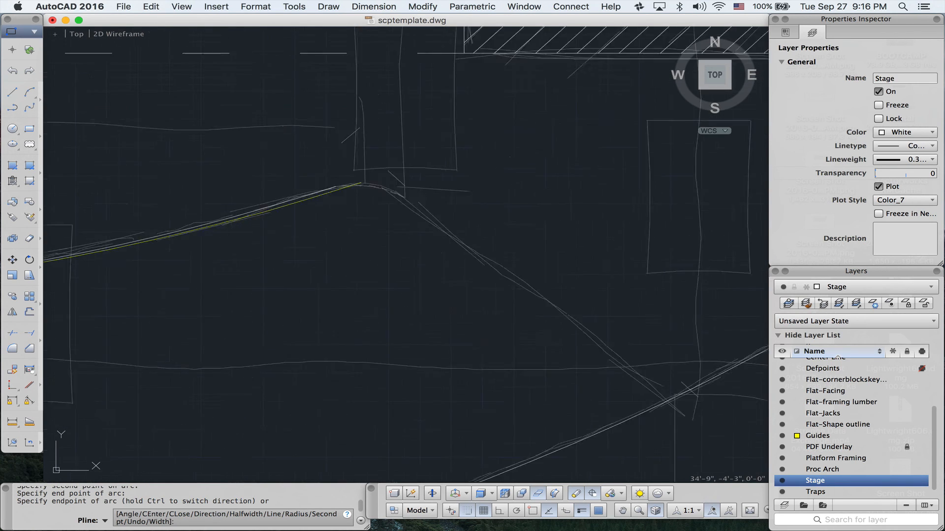
left_click(345, 179)
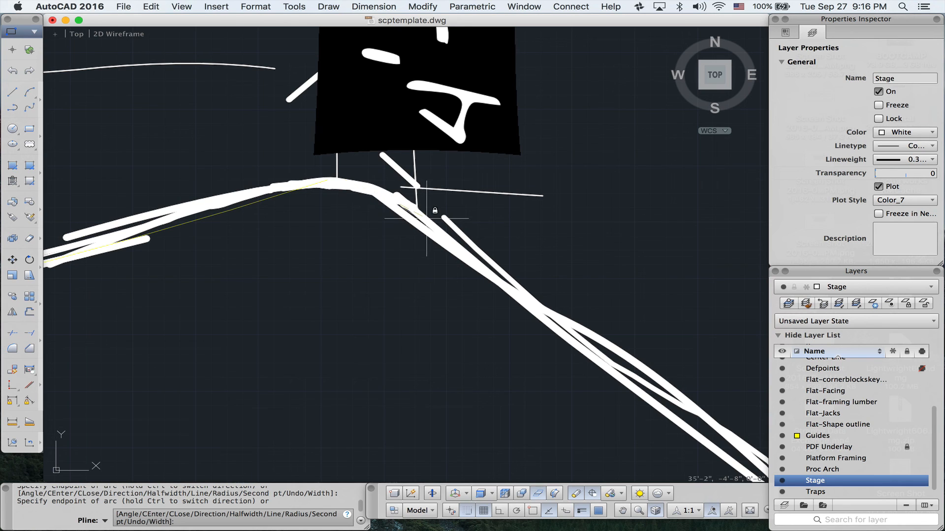
Finish the polyline with a straight segment along the right diagonal edge to the larger arc, and turn off the PDF Underlay layer
type("l")
key("Return")
scroll(426, 218, "down", 3)
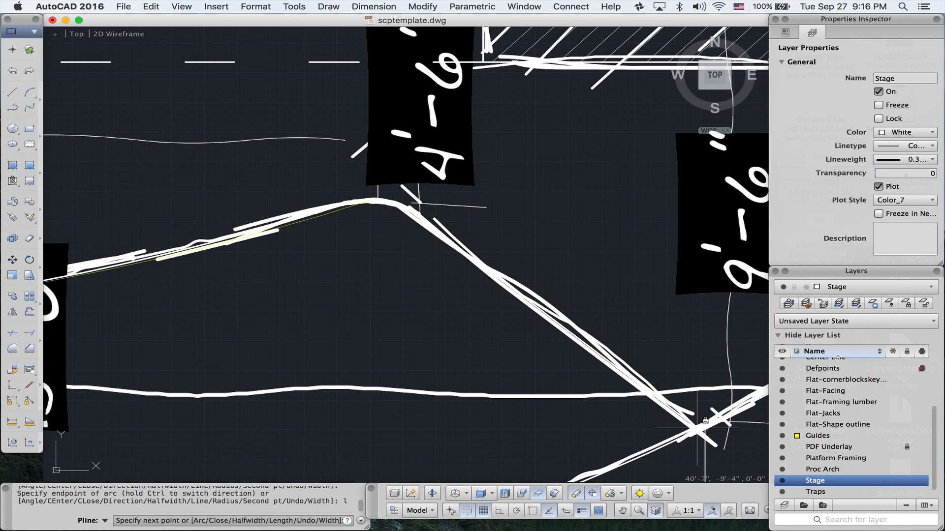
left_click(697, 429)
key("Return")
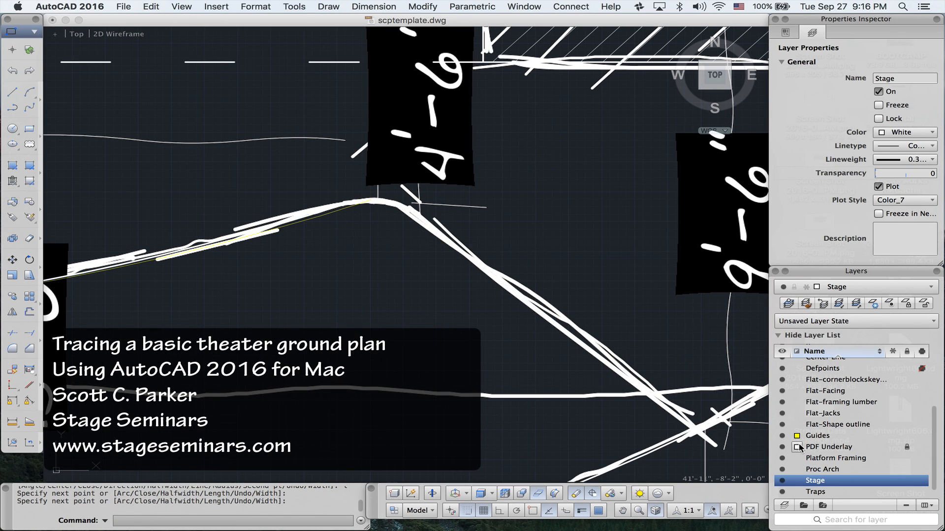
left_click(781, 447)
scroll(723, 312, "down", 5)
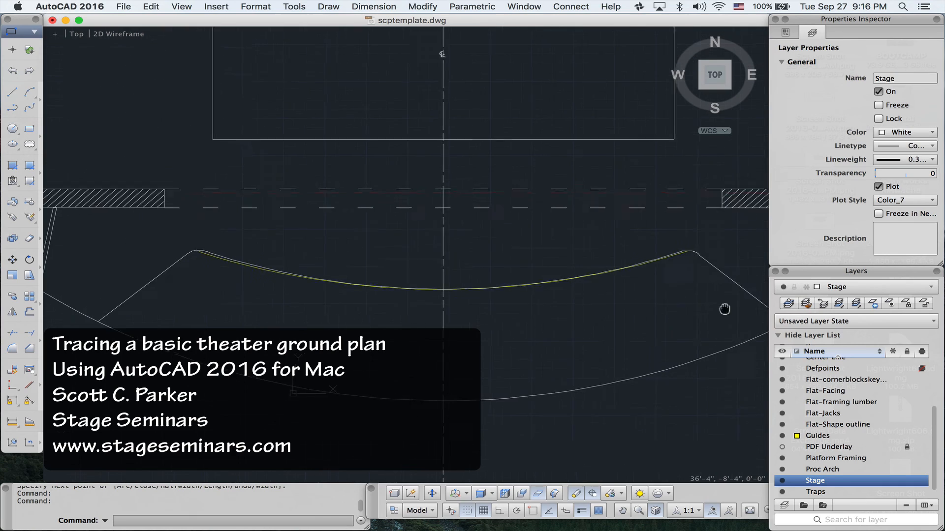